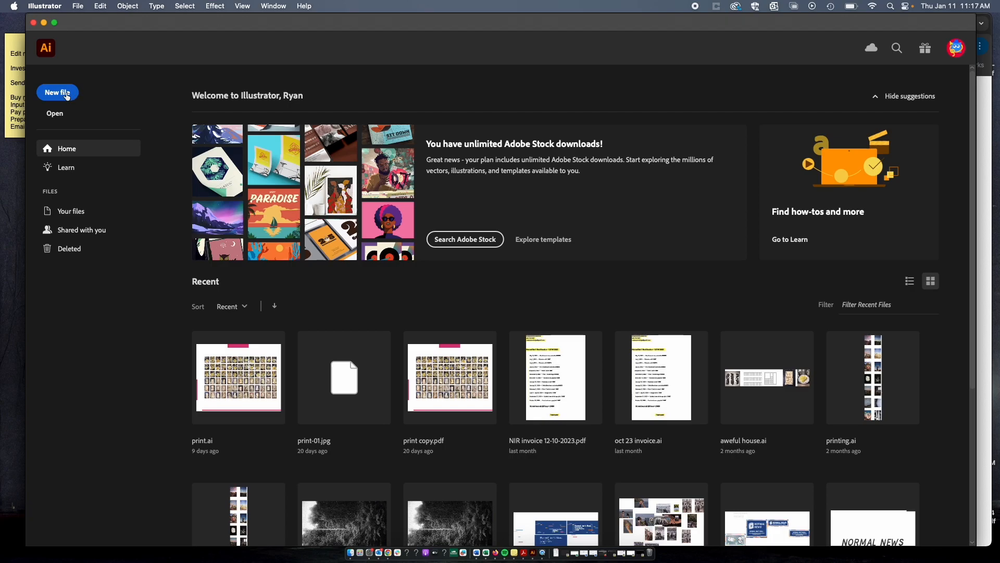
# - Start a new document and set its color mode to RGB Color and raster effects to Screen (72 ppi)
pyautogui.click(67, 95)
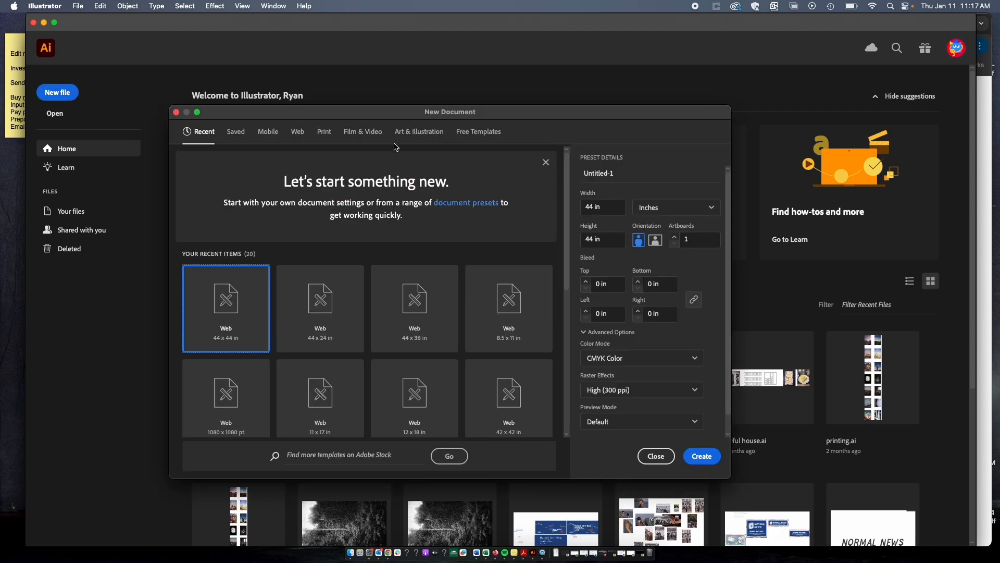
pyautogui.moveTo(378, 119); pyautogui.dragTo(394, 103)
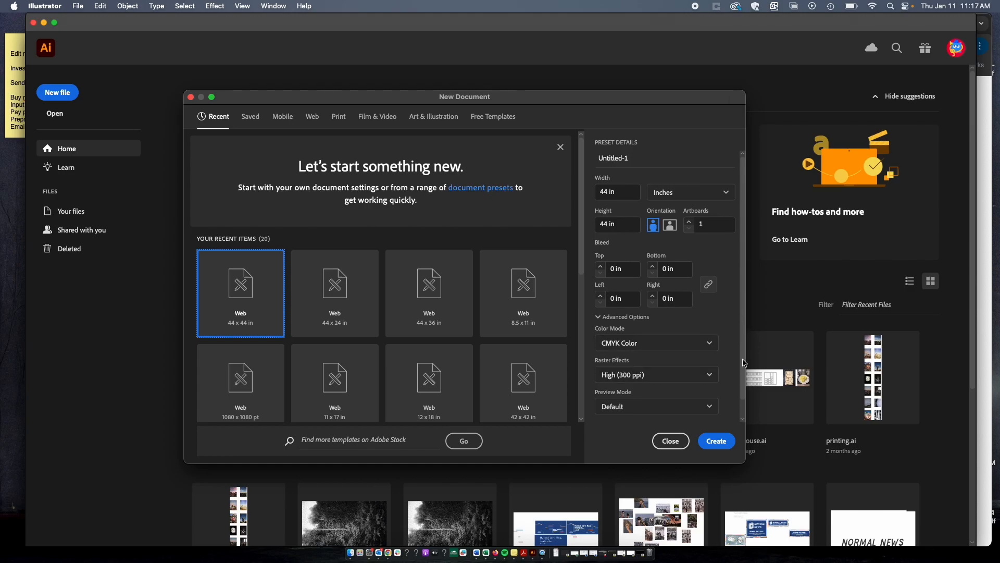
pyautogui.click(684, 348)
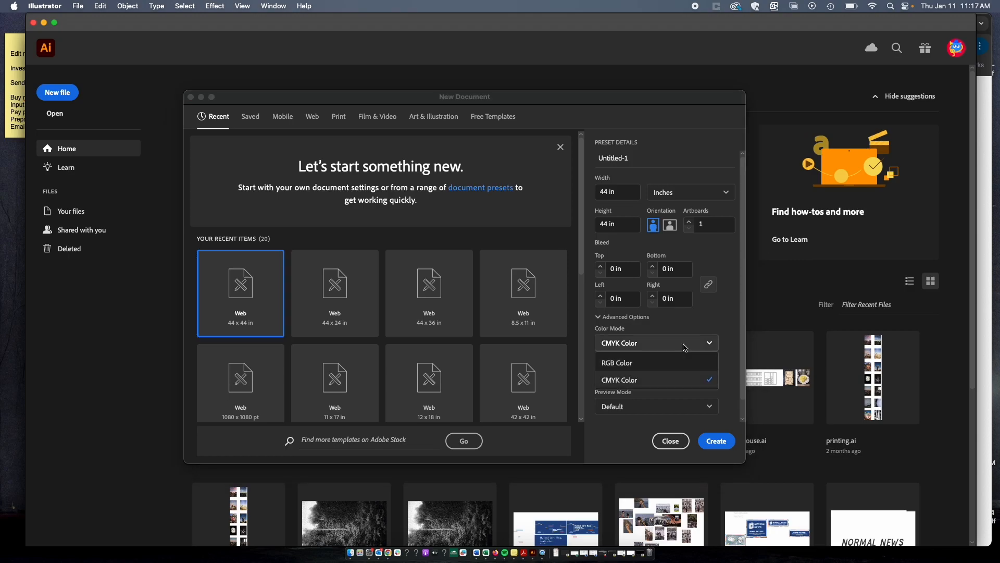
pyautogui.click(713, 328)
pyautogui.click(681, 348)
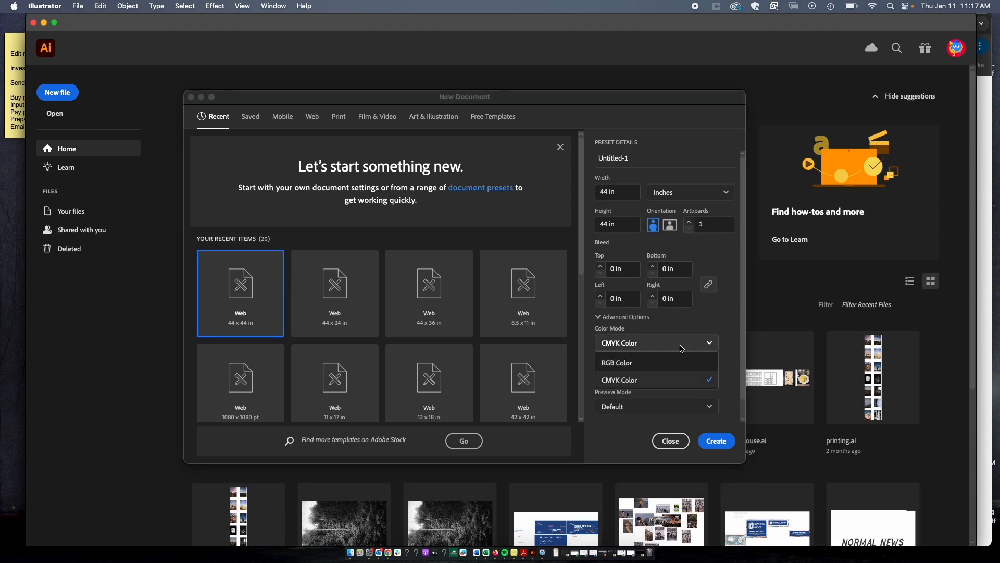
pyautogui.click(658, 358)
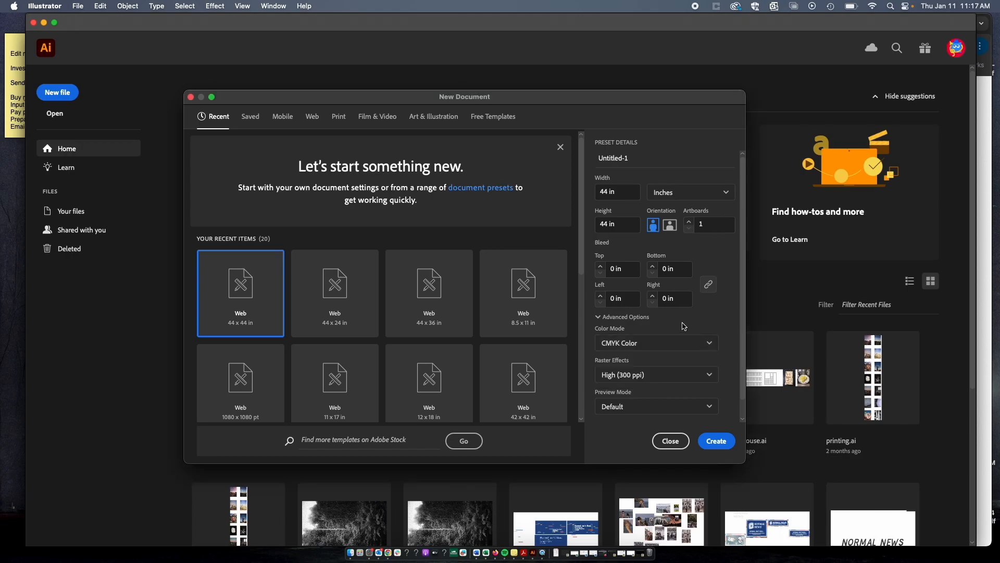
pyautogui.click(646, 344)
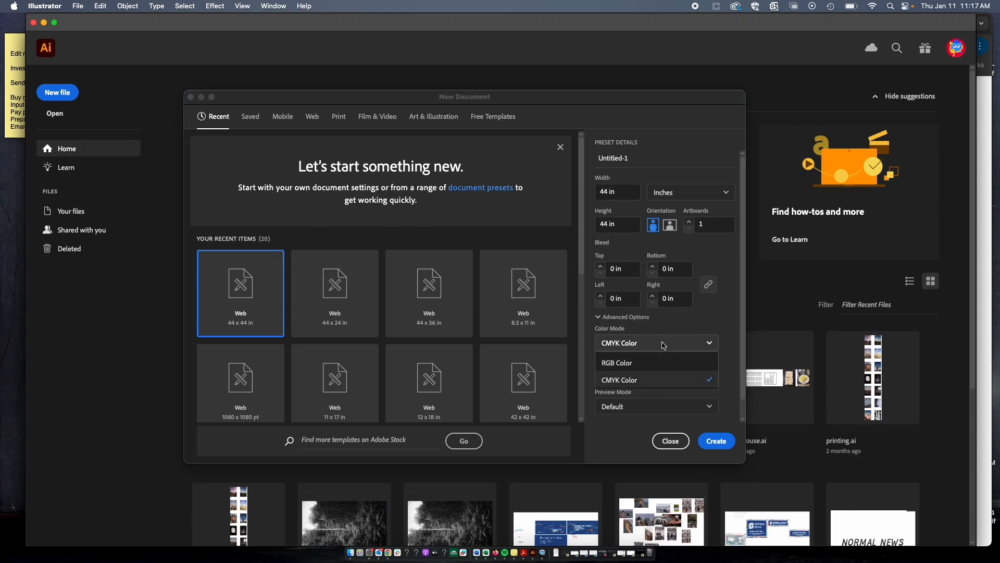
pyautogui.click(633, 365)
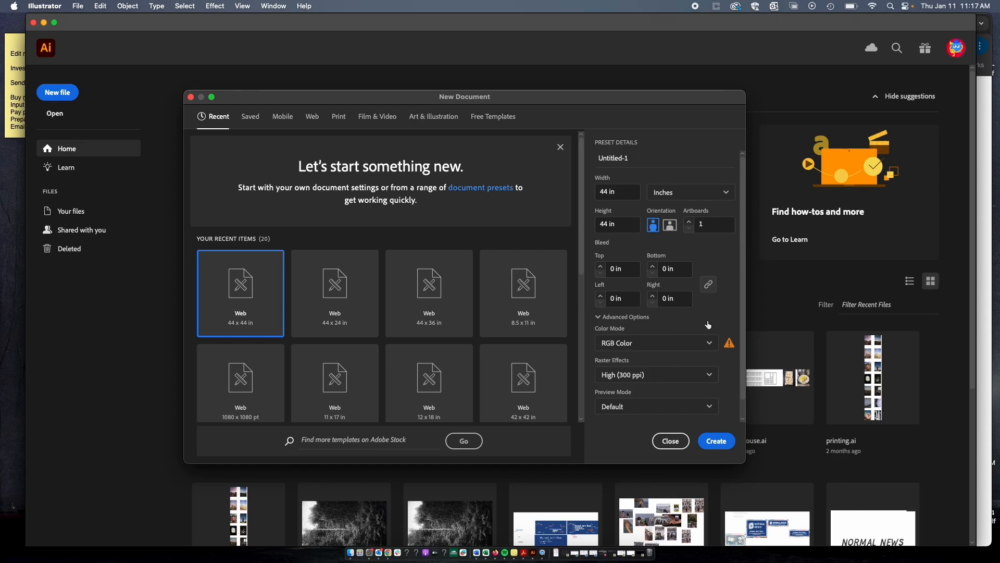
pyautogui.click(656, 374)
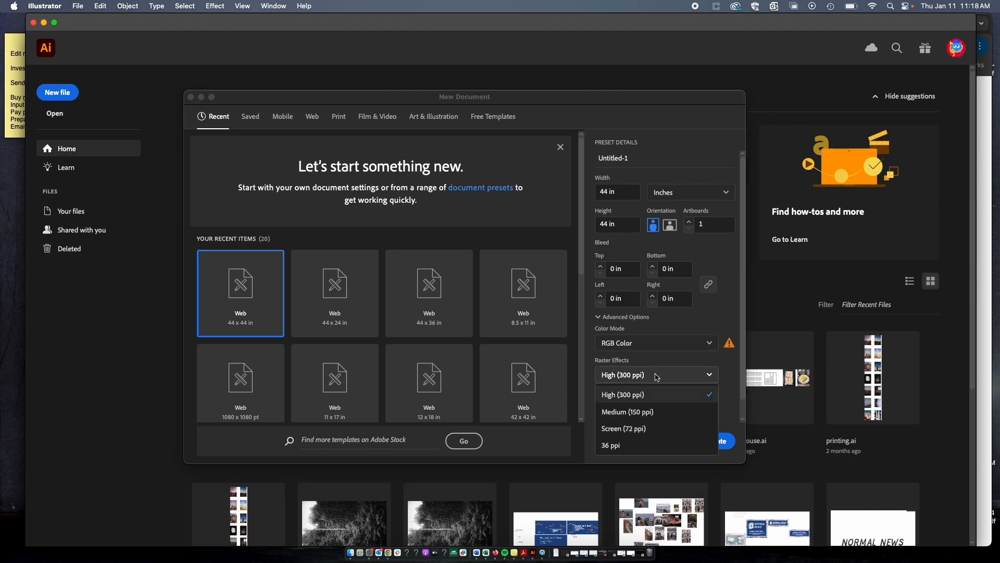
pyautogui.click(656, 426)
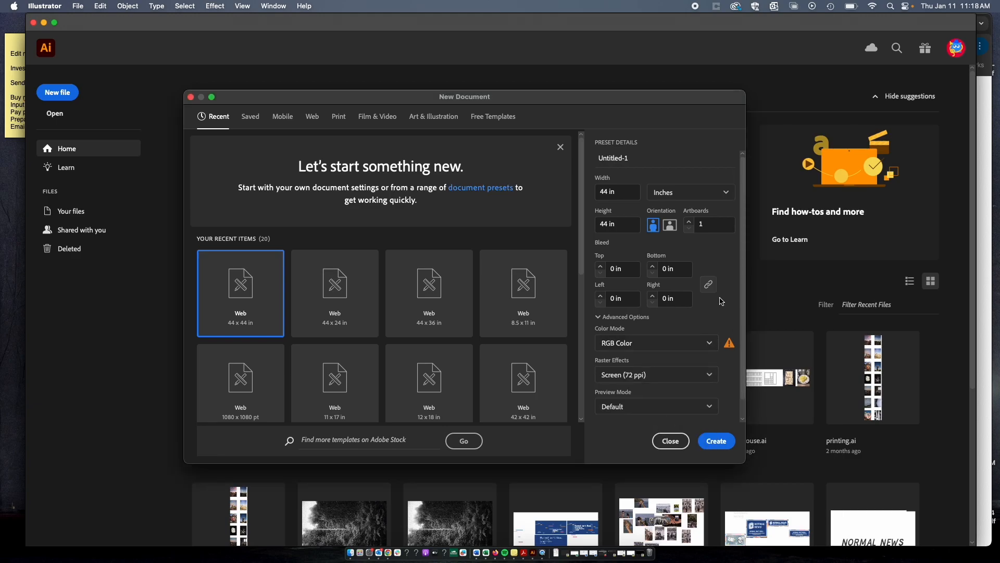
# - Name the document "project 1" followed by the author's surname and choose Inches as its unit
pyautogui.click(635, 157)
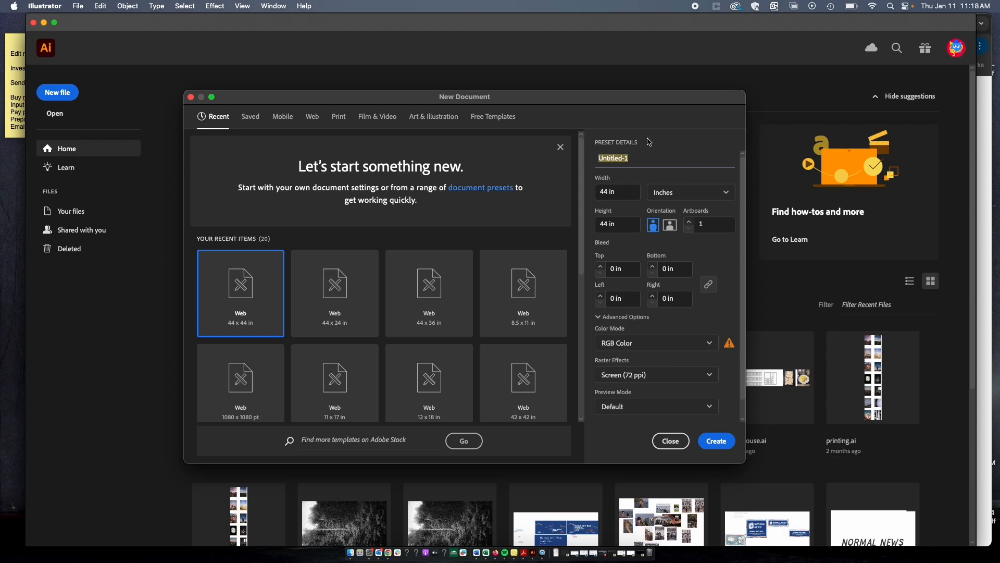
pyautogui.write('project 1 meye')
pyautogui.click(706, 194)
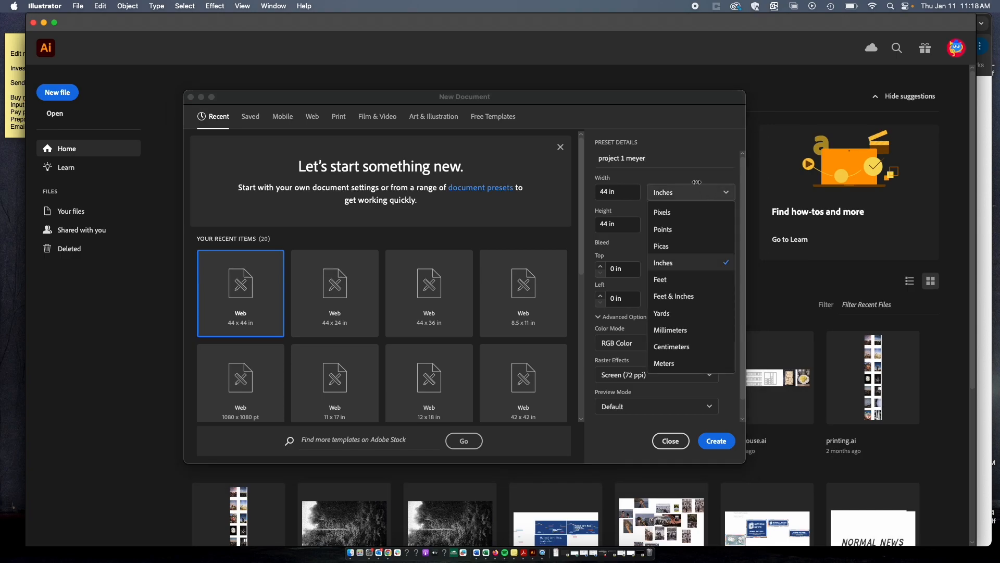
pyautogui.click(696, 182)
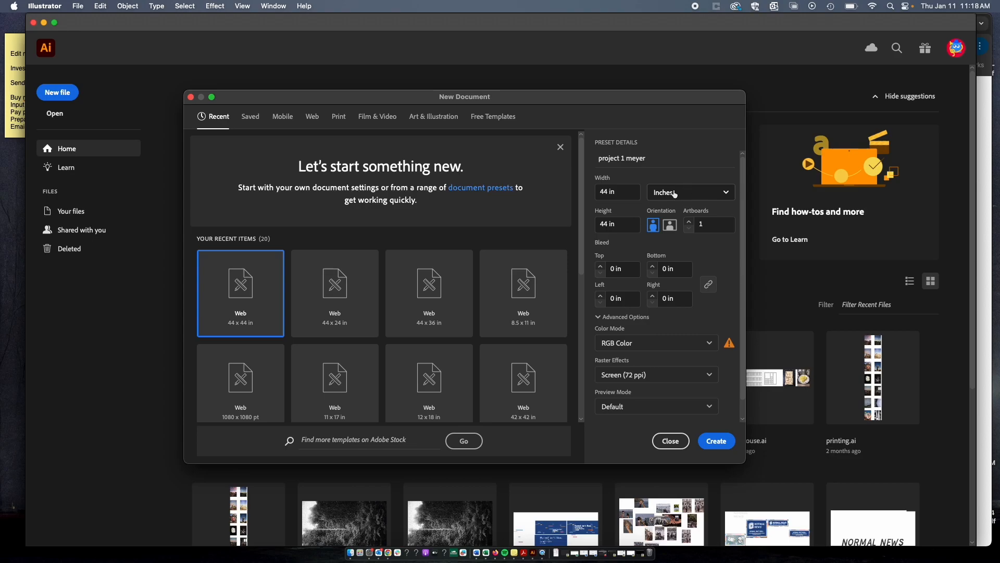
pyautogui.click(699, 191)
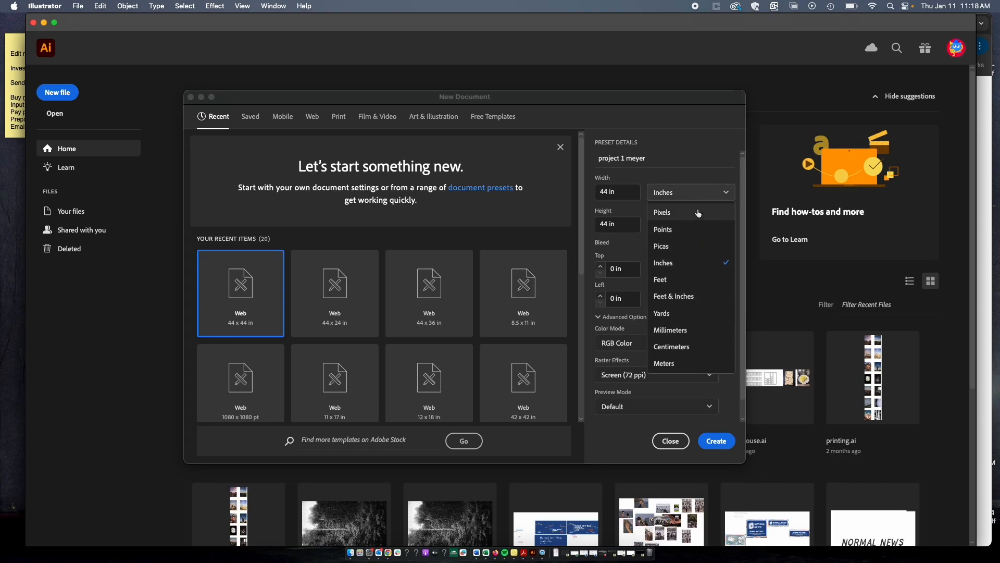
pyautogui.click(687, 263)
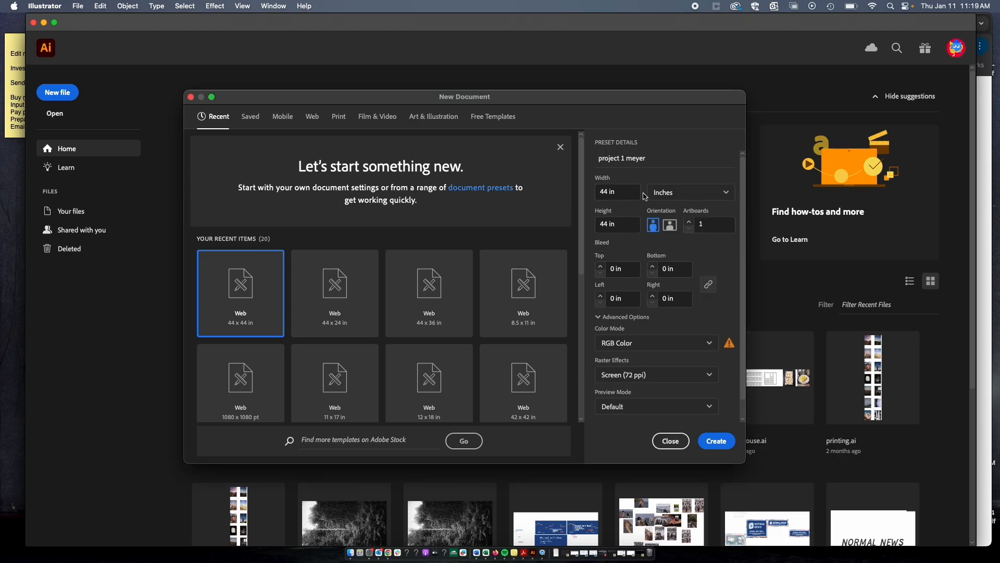
# - Set the page size to 11 in wide by 17 in high and create the document
pyautogui.click(626, 190)
pyautogui.write('11')
pyautogui.click(624, 223)
pyautogui.write('1')
pyautogui.click(631, 208)
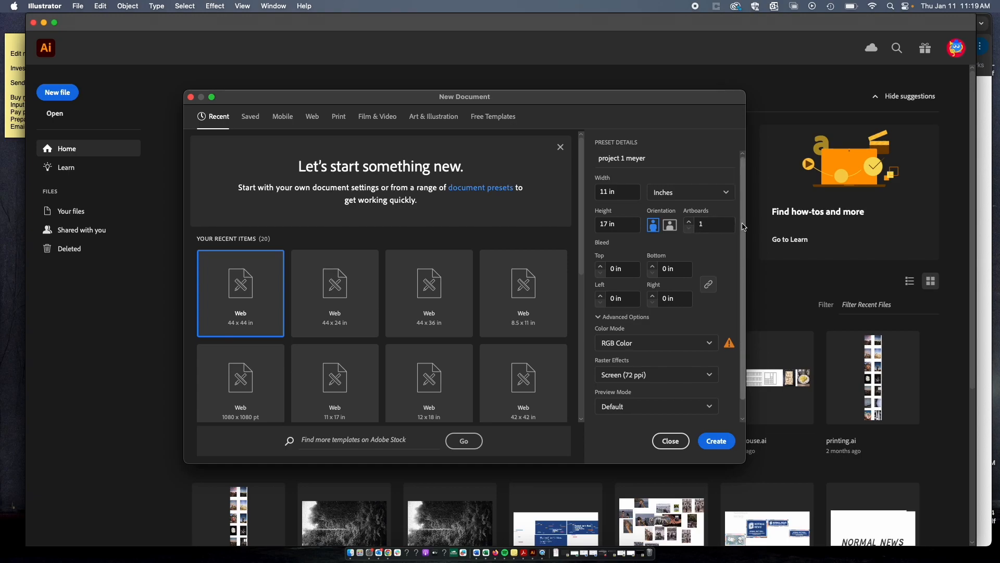
pyautogui.scroll(-2, 745, 240)
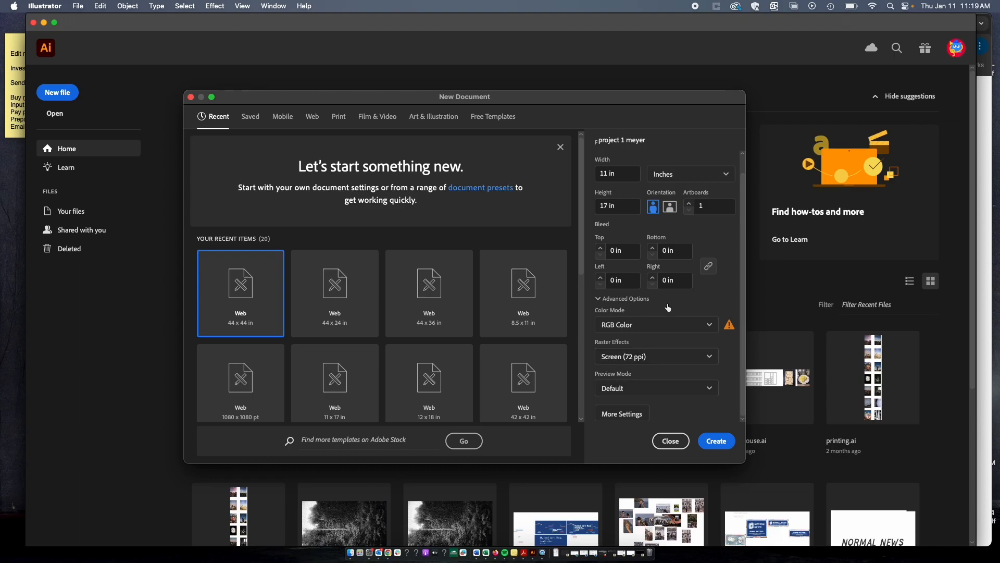
pyautogui.scroll(2, 677, 271)
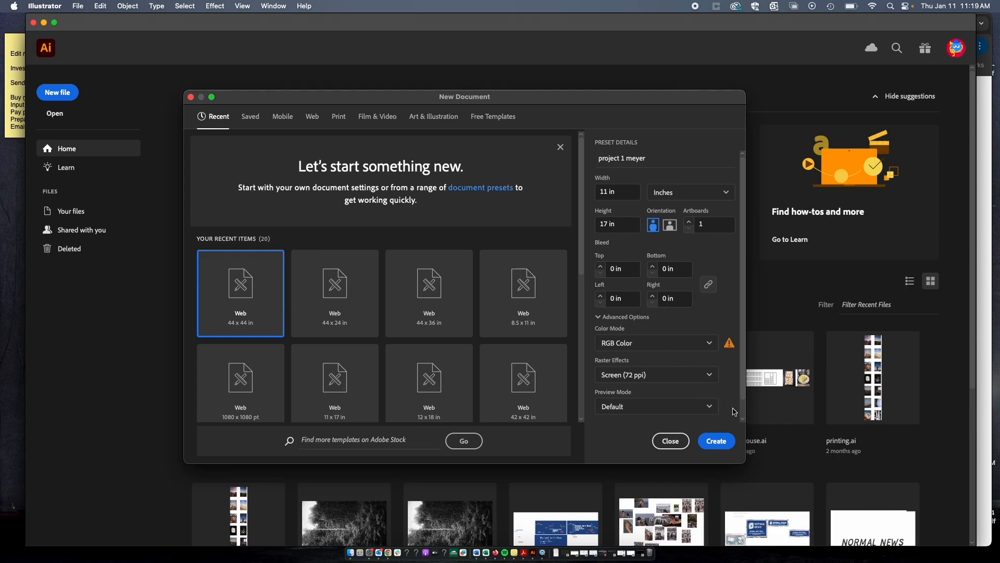
pyautogui.click(717, 441)
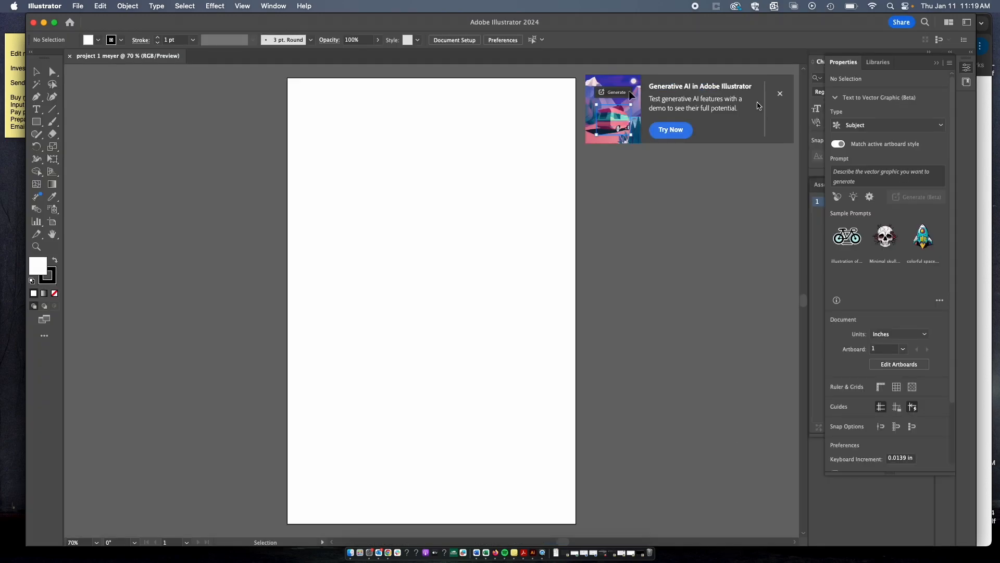
# - Dismiss the generative AI banner and collapse the floating Properties panel to clear the workspace
pyautogui.click(780, 95)
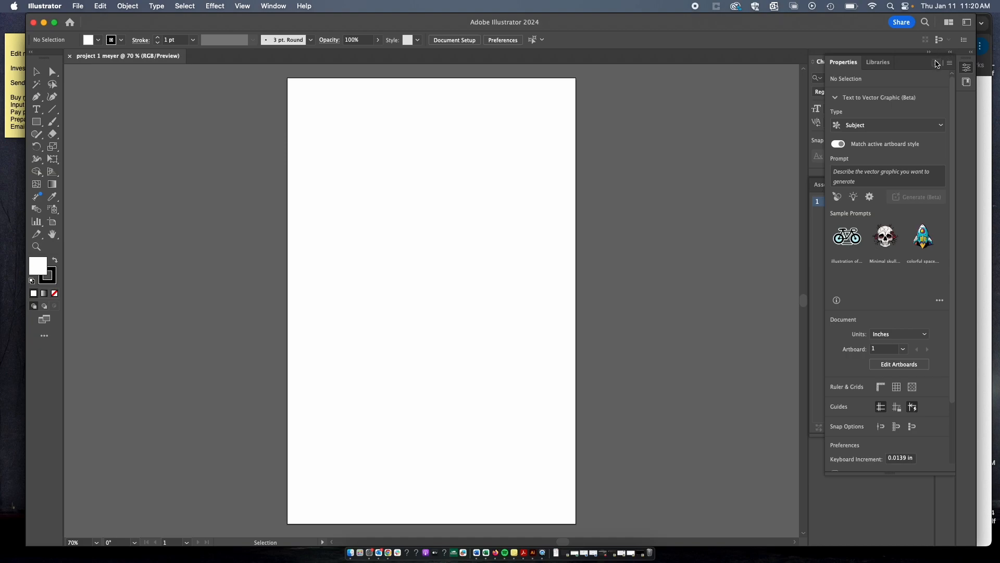
pyautogui.click(936, 63)
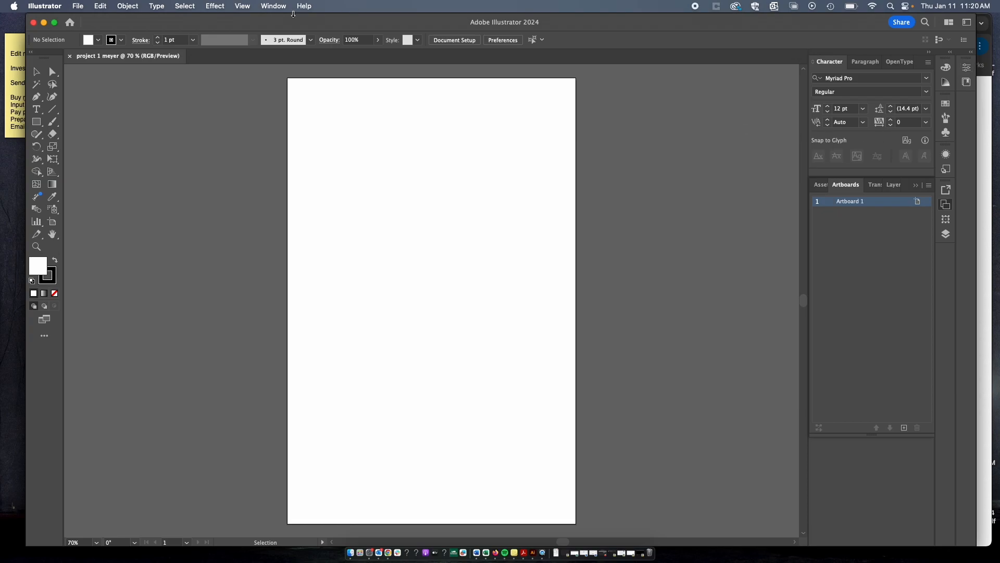
# - Switch the workspace layout to Typography
pyautogui.click(262, 9)
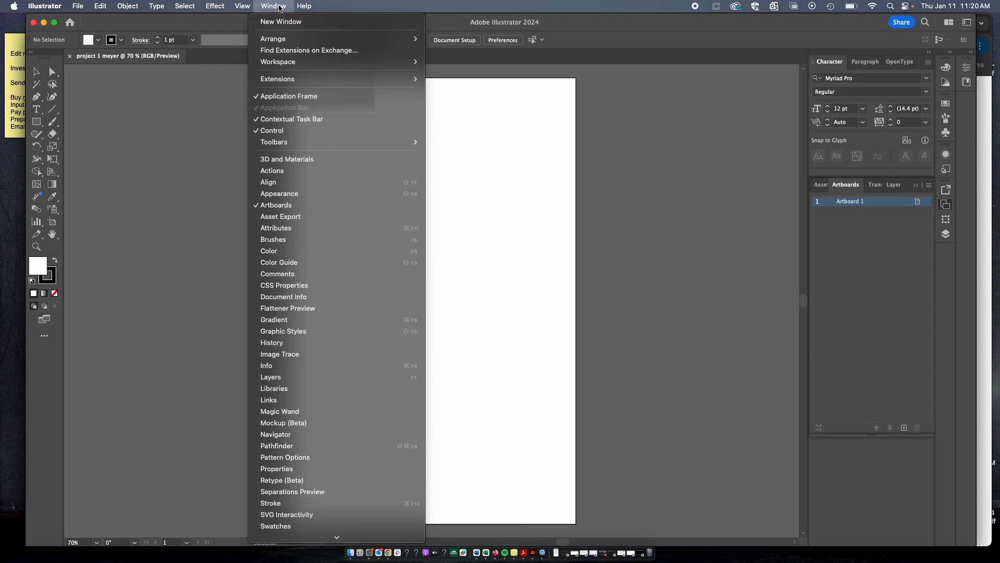
pyautogui.moveTo(69, 4)
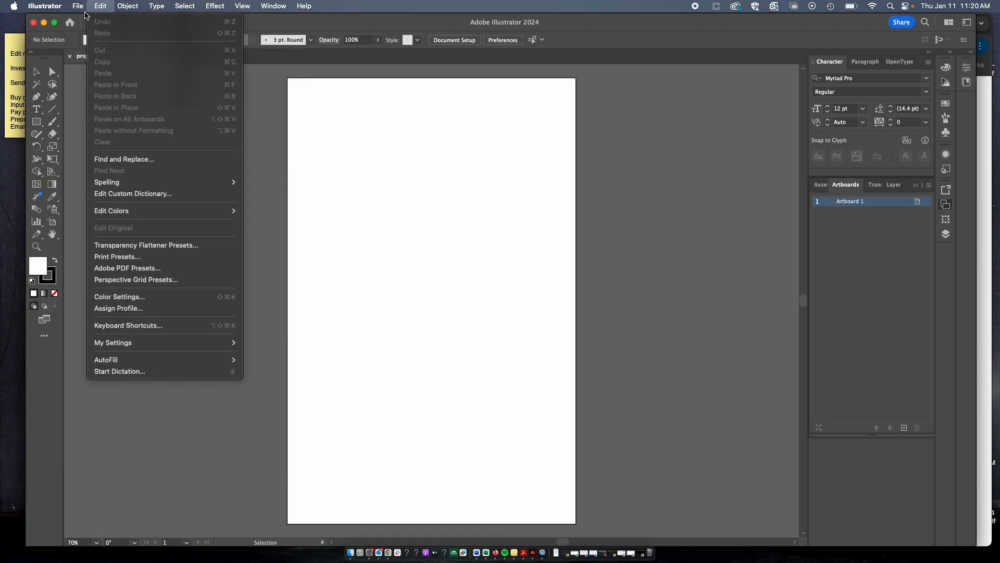
pyautogui.moveTo(128, 9)
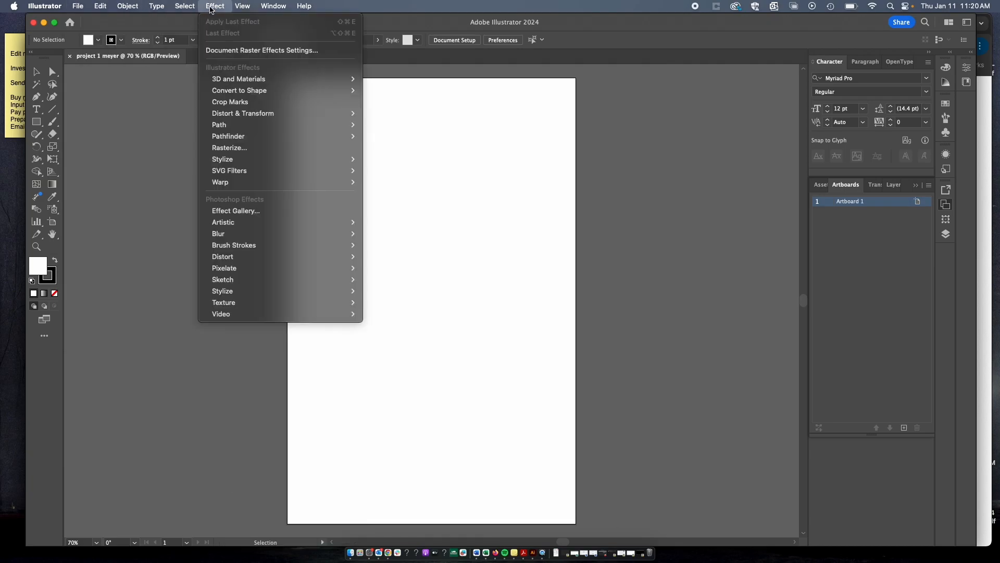
pyautogui.moveTo(245, 4)
pyautogui.moveTo(181, 7)
pyautogui.moveTo(281, 8)
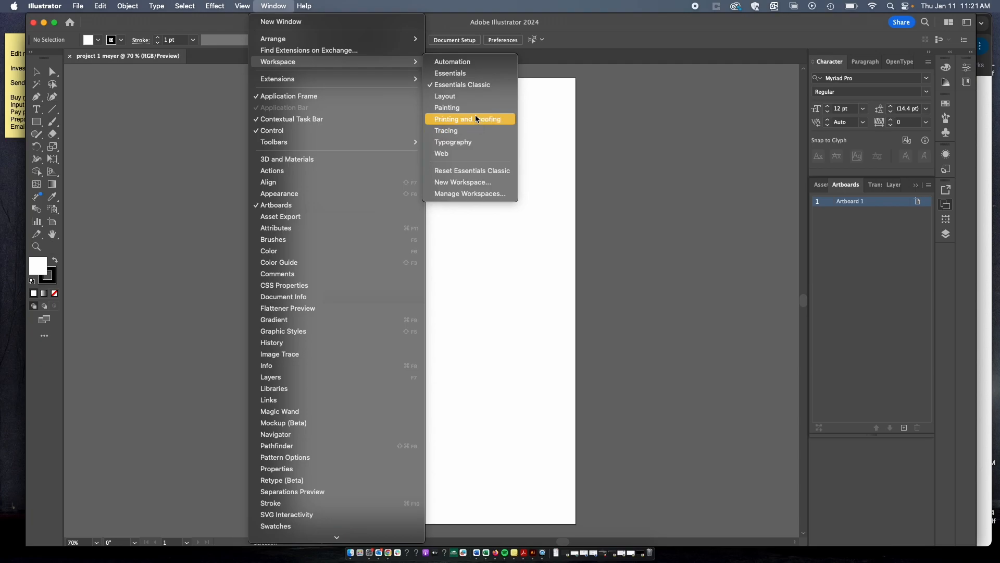
pyautogui.click(460, 145)
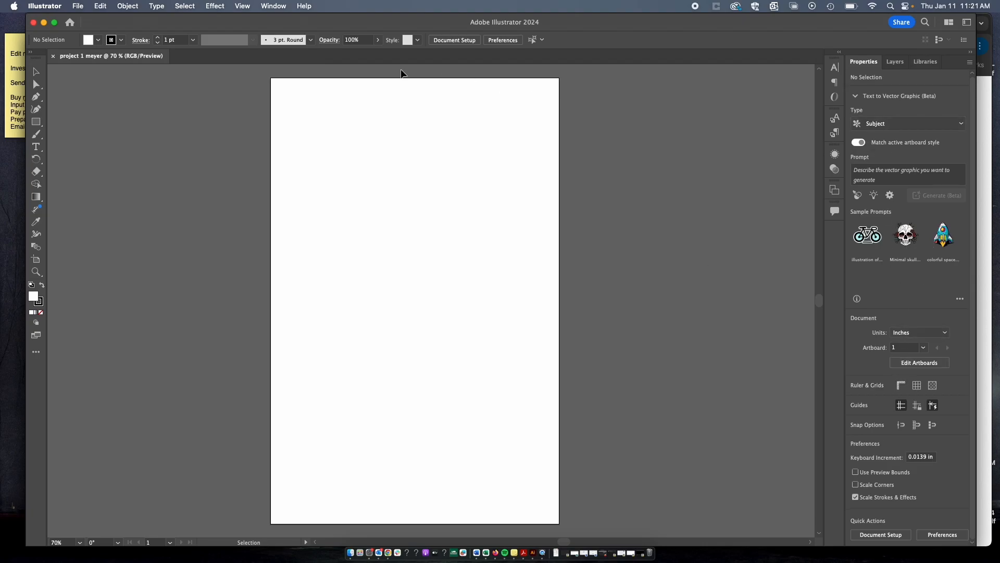
# - Change the workspace layout to Painting
pyautogui.click(273, 7)
pyautogui.moveTo(305, 62)
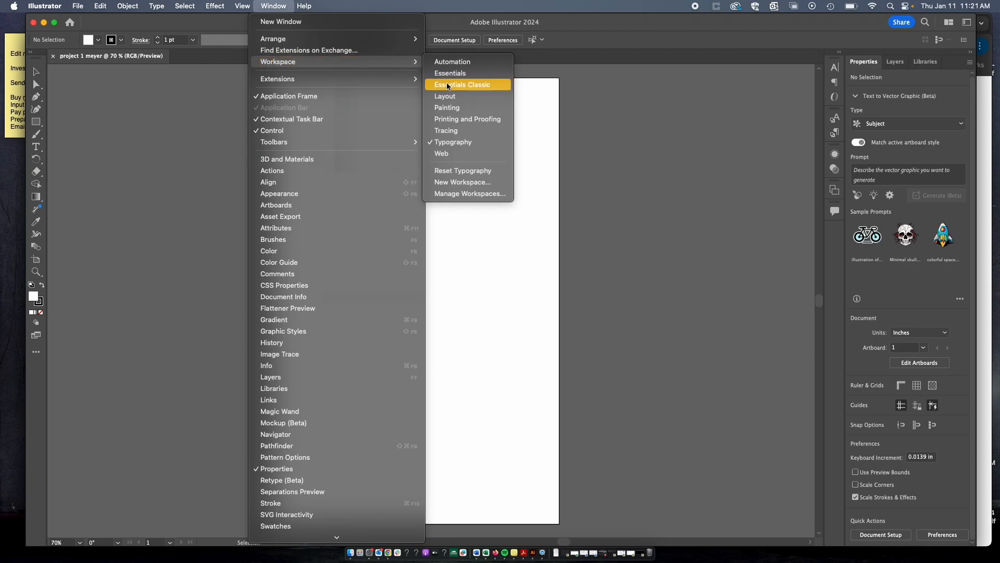
pyautogui.click(454, 108)
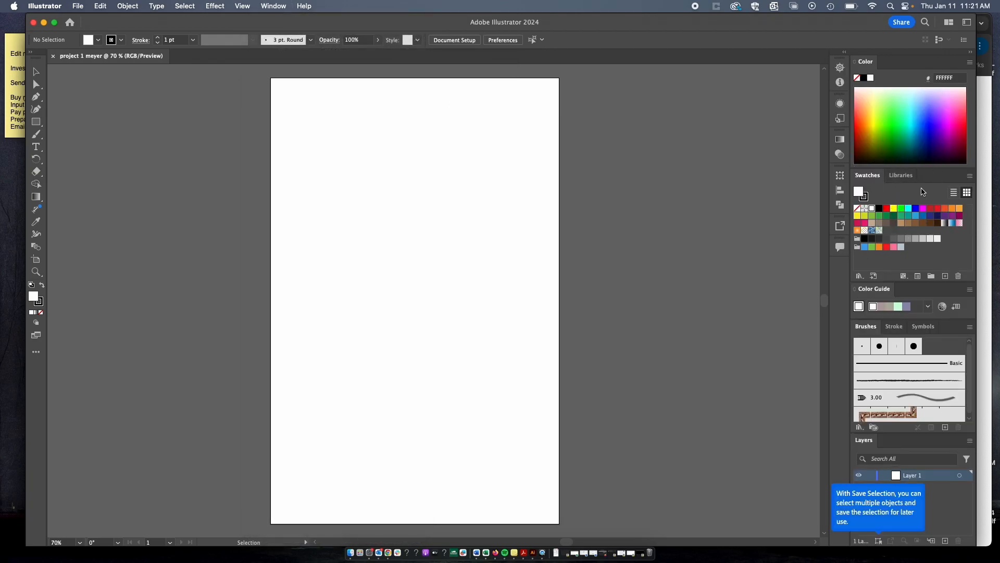
# - Return to the Essentials Classic workspace and show the document's layers
pyautogui.click(274, 6)
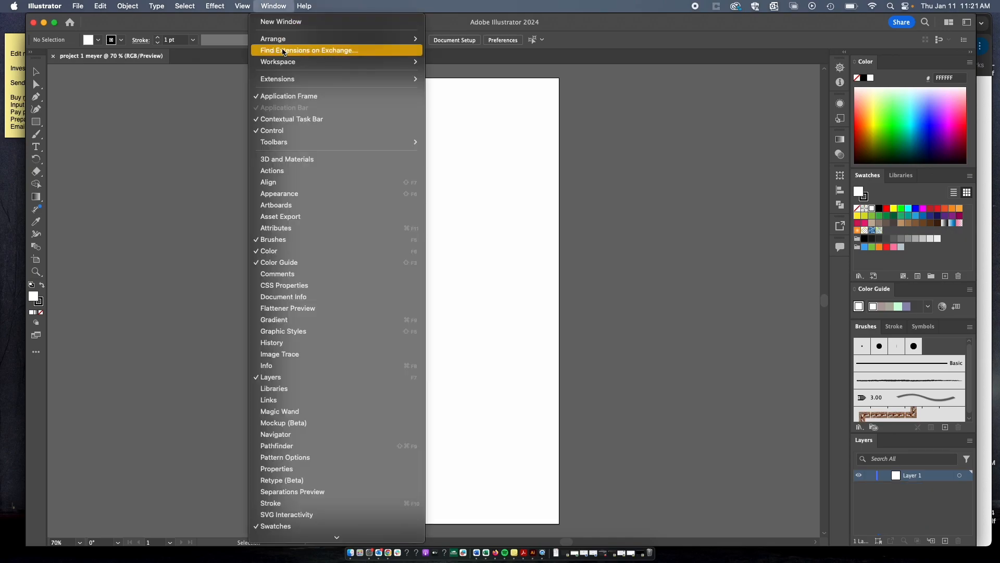
pyautogui.moveTo(407, 64)
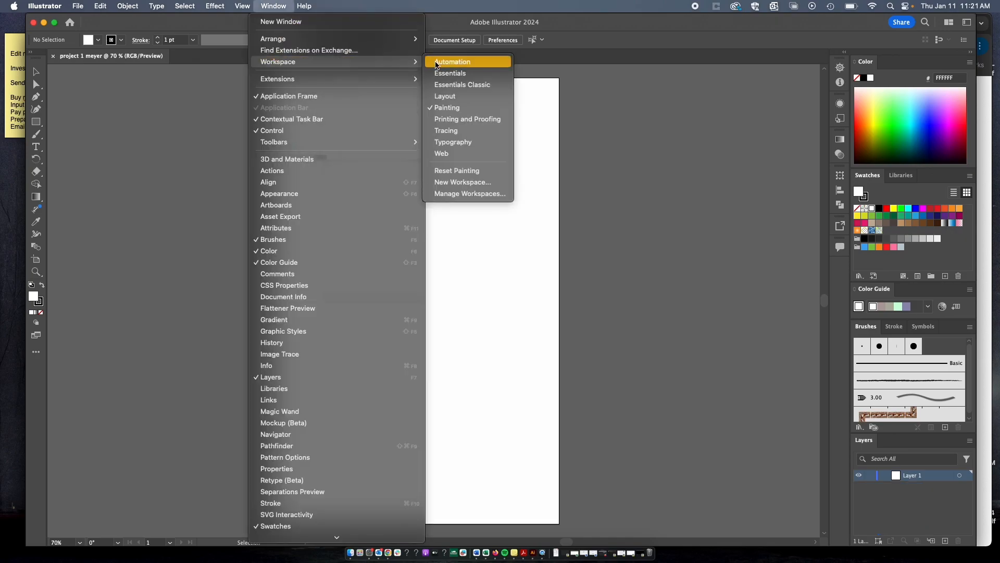
pyautogui.click(473, 84)
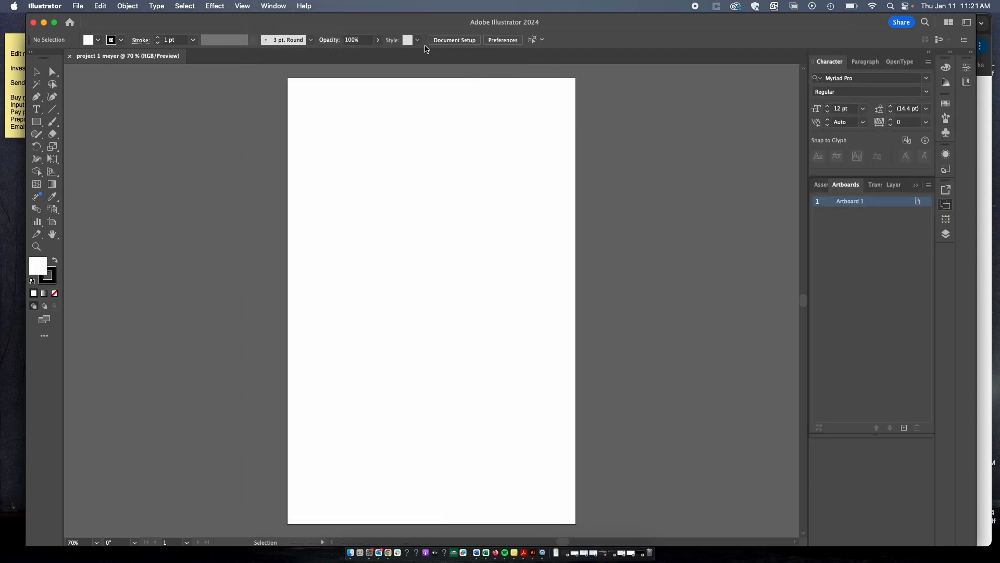
pyautogui.click(893, 188)
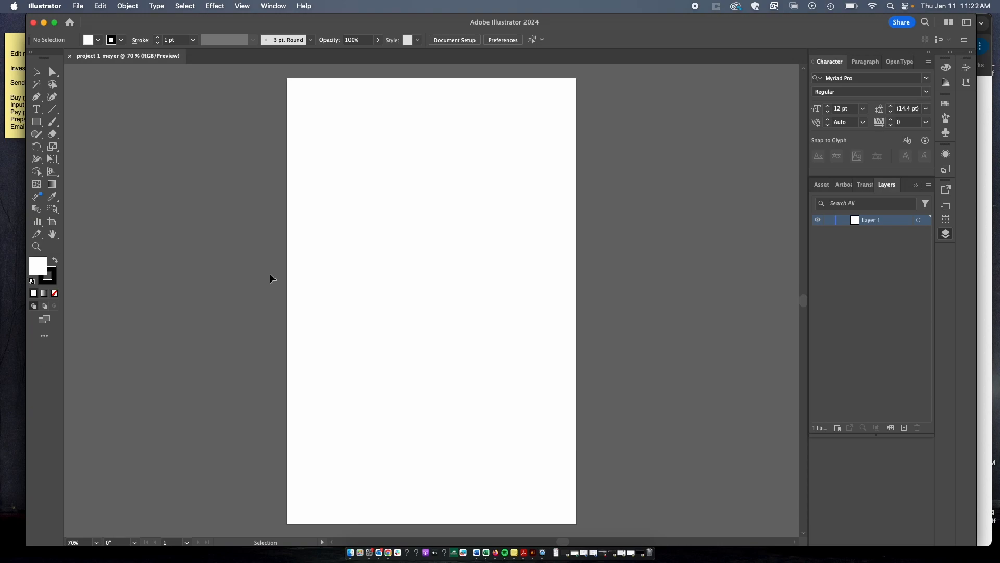
# - Toggle the document rulers on and off several times, leaving them hidden
pyautogui.press('super+r')
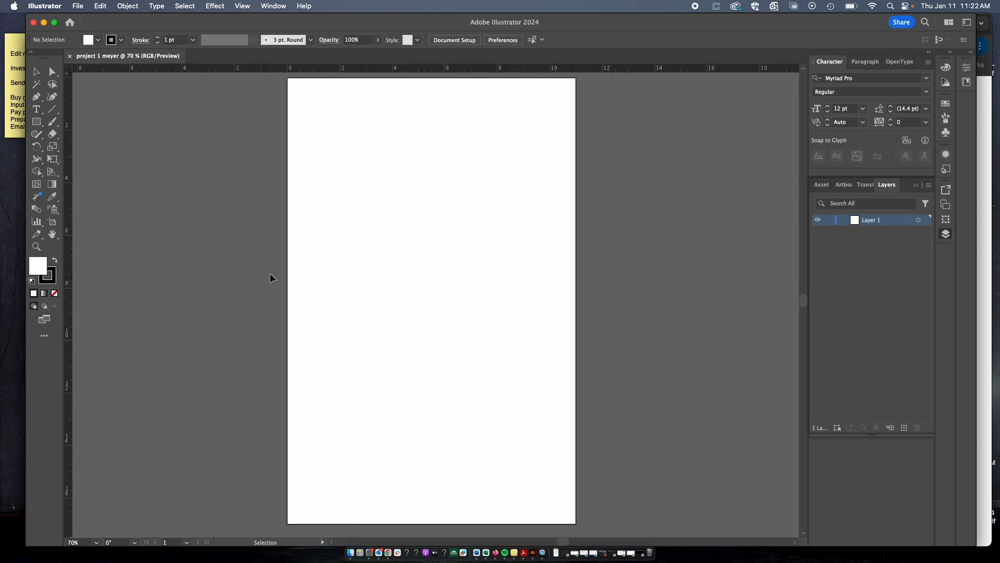
pyautogui.press('super+r')
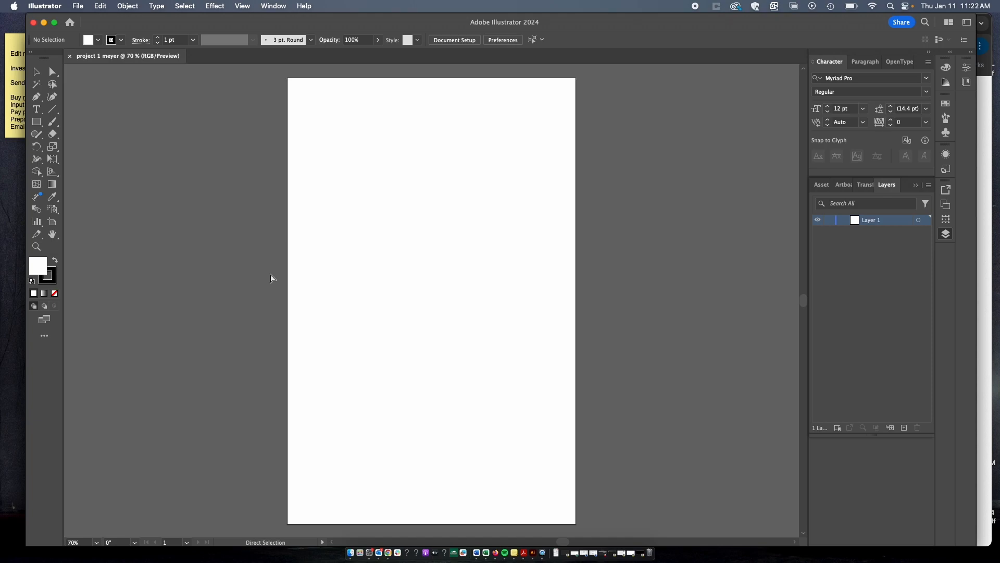
pyautogui.press('super+r')
pyautogui.press('super+r')
pyautogui.press('super+r')
pyautogui.press('super+r')
pyautogui.press('super+r')
pyautogui.press('super+r')
pyautogui.press('super+r')
pyautogui.press('super+r')
pyautogui.press('super+r')
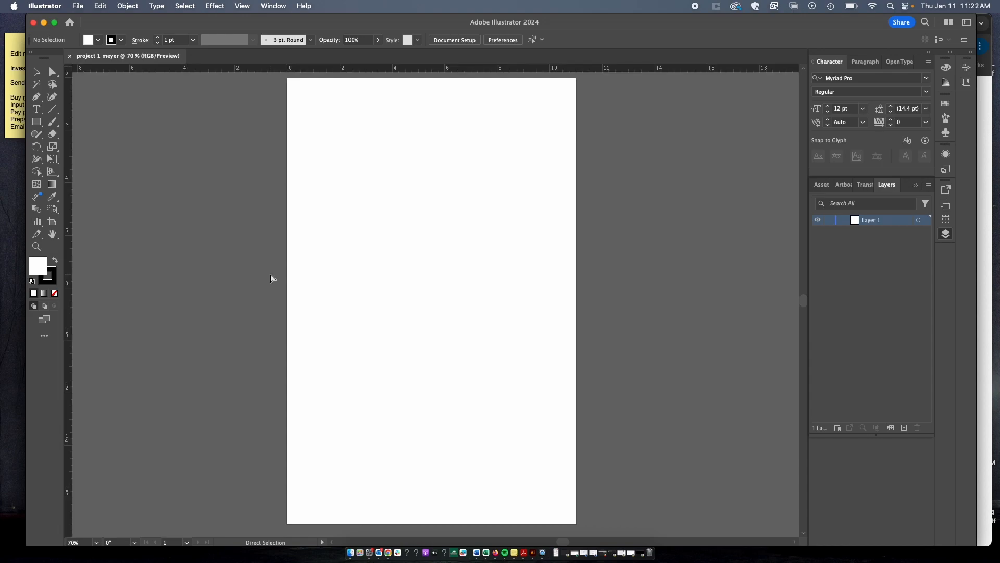
pyautogui.press('super+r')
pyautogui.press('super+r')
pyautogui.press('super+r')
pyautogui.press('super+r')
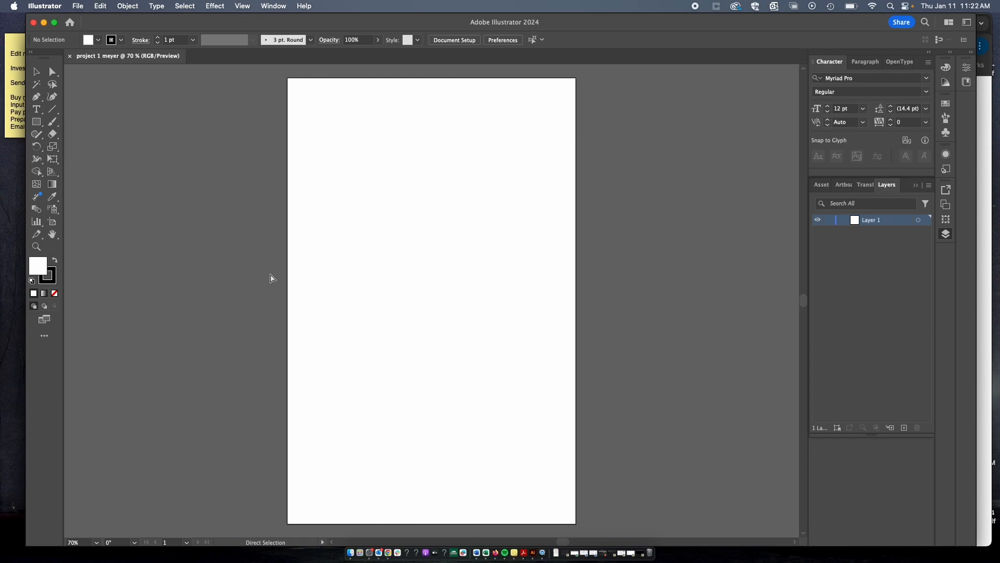
# - Toggle the visibility of the document rulers repeatedly, finishing with them shown
pyautogui.press('super+r')
pyautogui.press('super+r')
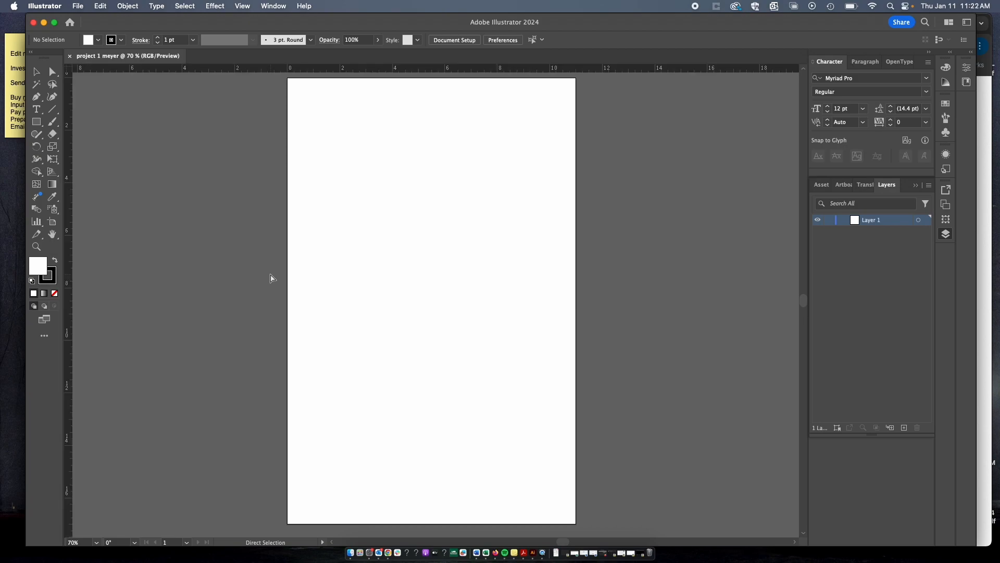
pyautogui.press('super+r')
pyautogui.press('super+r')
pyautogui.press('super+r')
pyautogui.press('super+r')
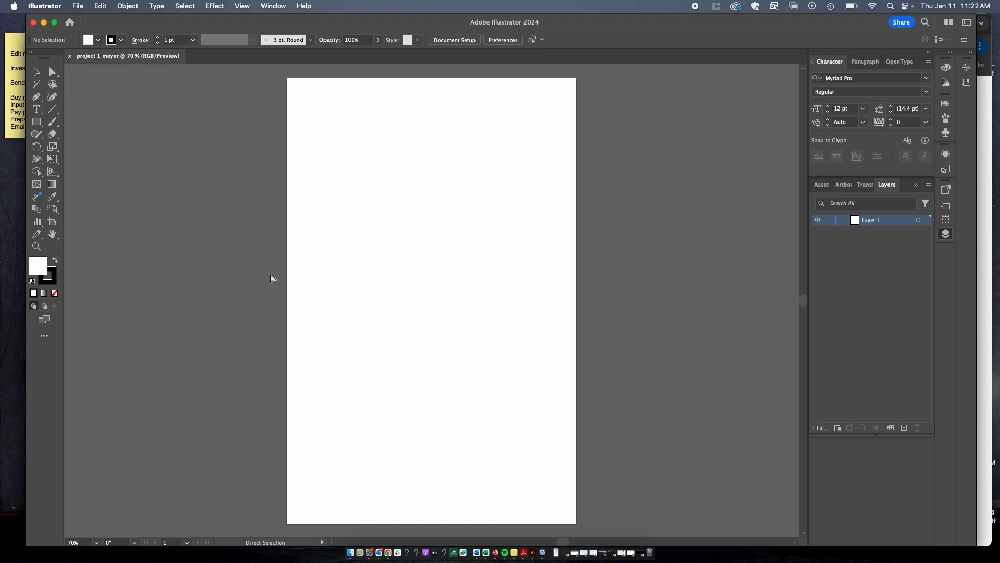
pyautogui.press('super')
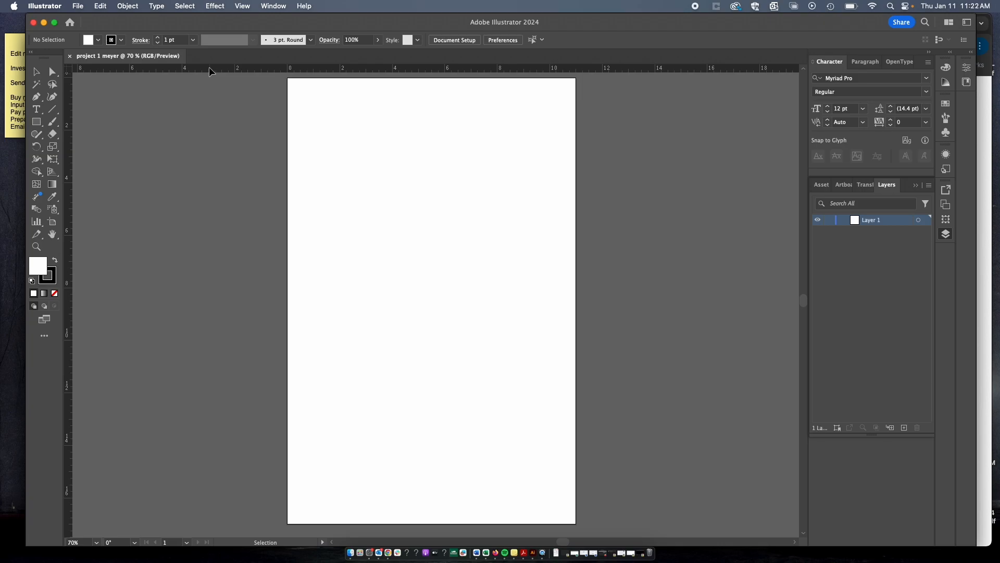
# - Hide the document rulers and show them again
pyautogui.click(250, 8)
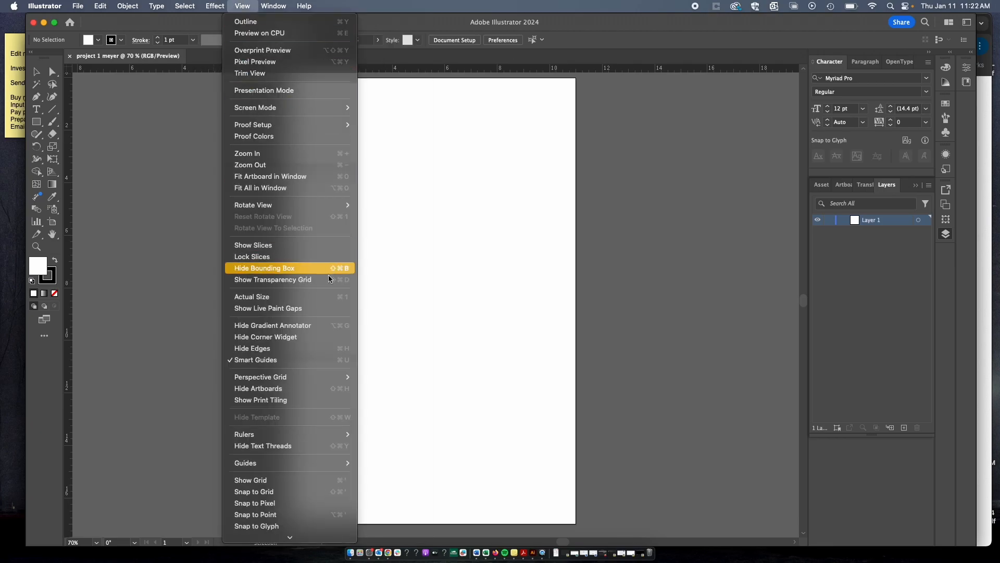
pyautogui.moveTo(326, 437)
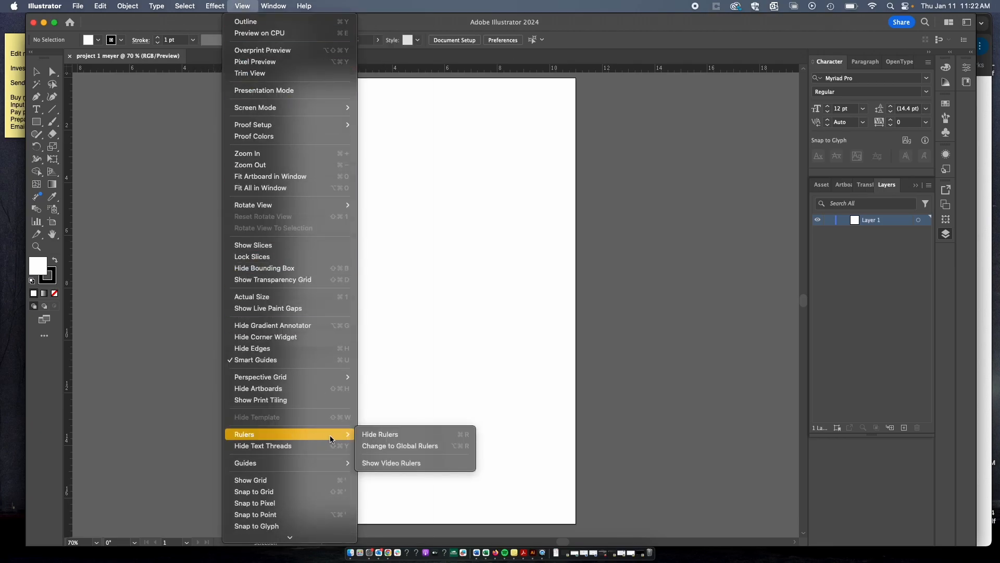
pyautogui.click(401, 434)
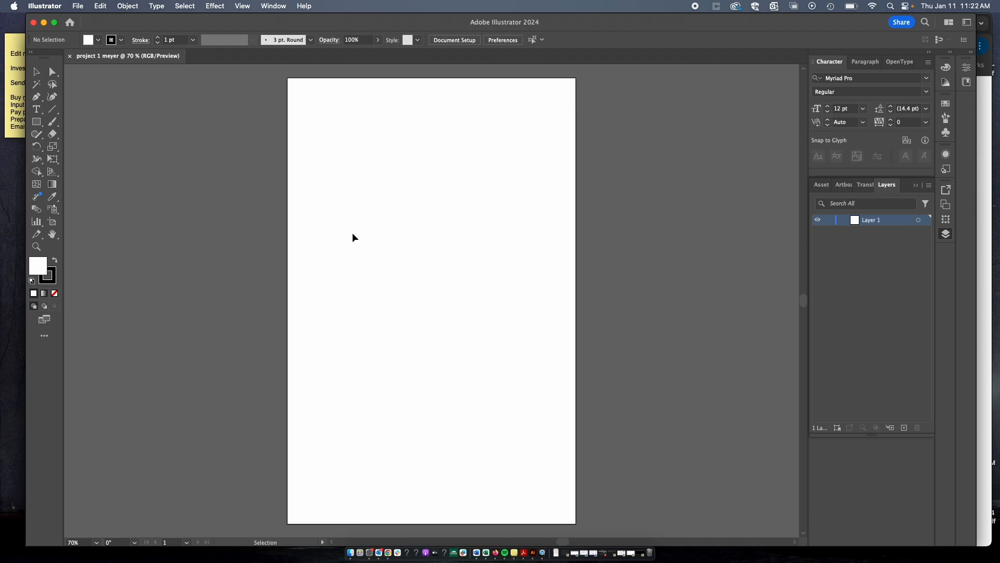
pyautogui.click(243, 5)
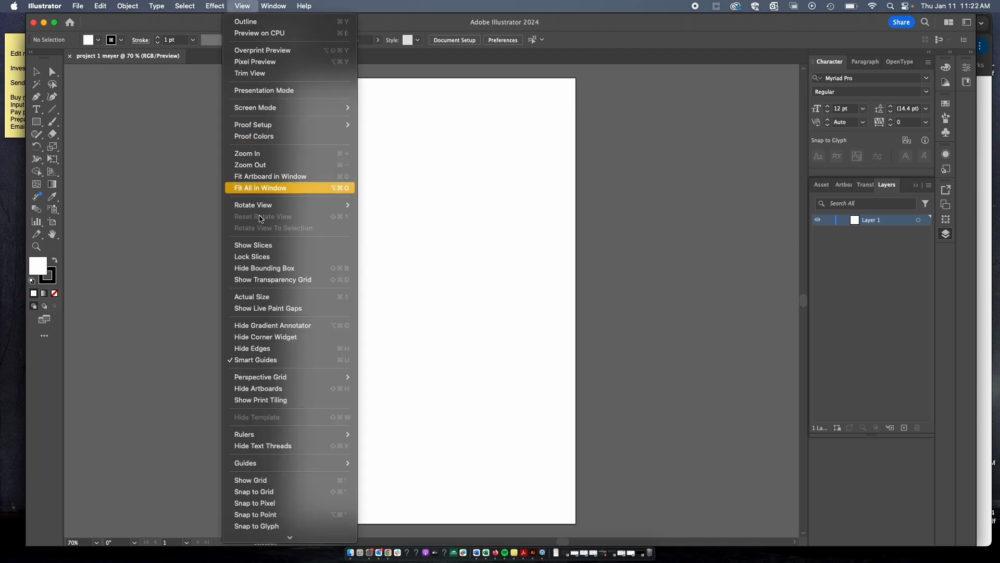
pyautogui.moveTo(288, 435)
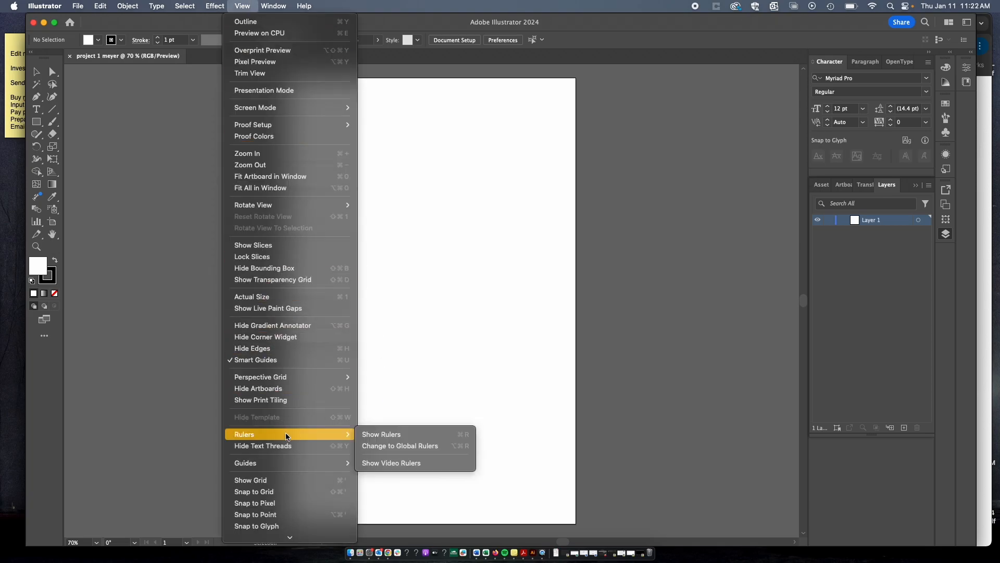
pyautogui.click(418, 435)
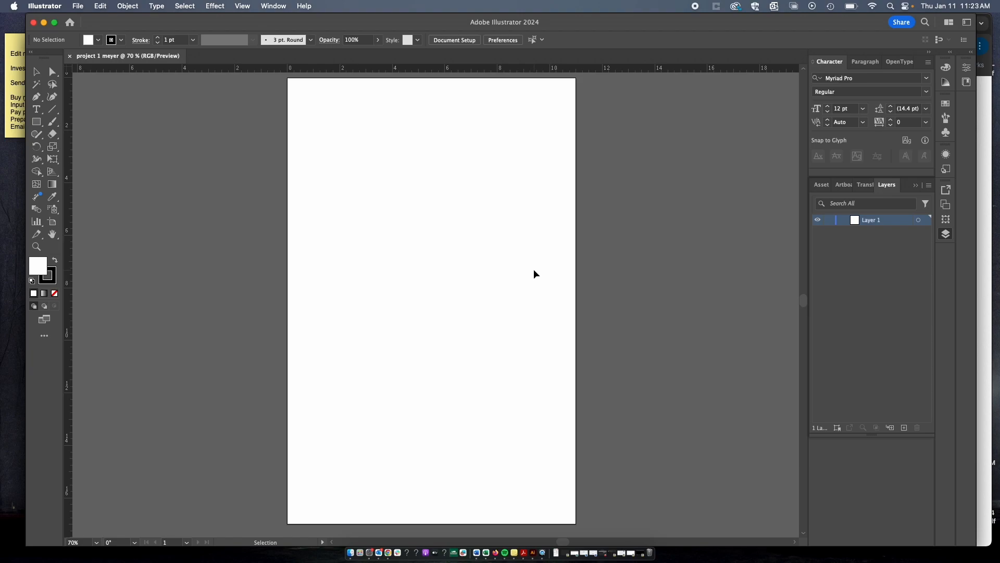
# - Show the document grid and toggle it off and on several times, finishing with it shown
pyautogui.press('a')
pyautogui.press('v')
pyautogui.click(243, 7)
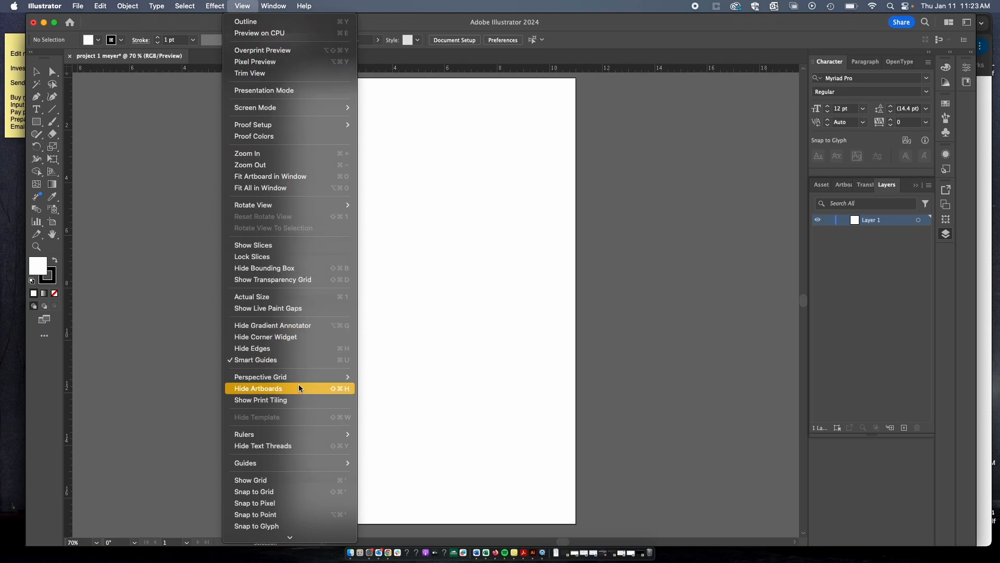
pyautogui.click(277, 480)
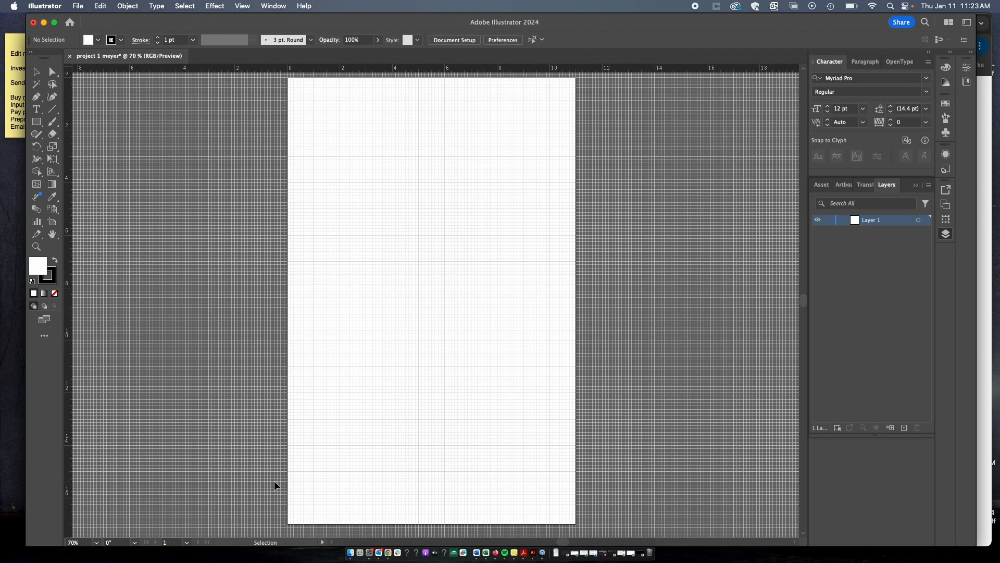
pyautogui.press('super+apostrophe')
pyautogui.press('super+apostrophe')
pyautogui.press('super+apostrophe')
pyautogui.press('super+apostrophe')
pyautogui.click(244, 7)
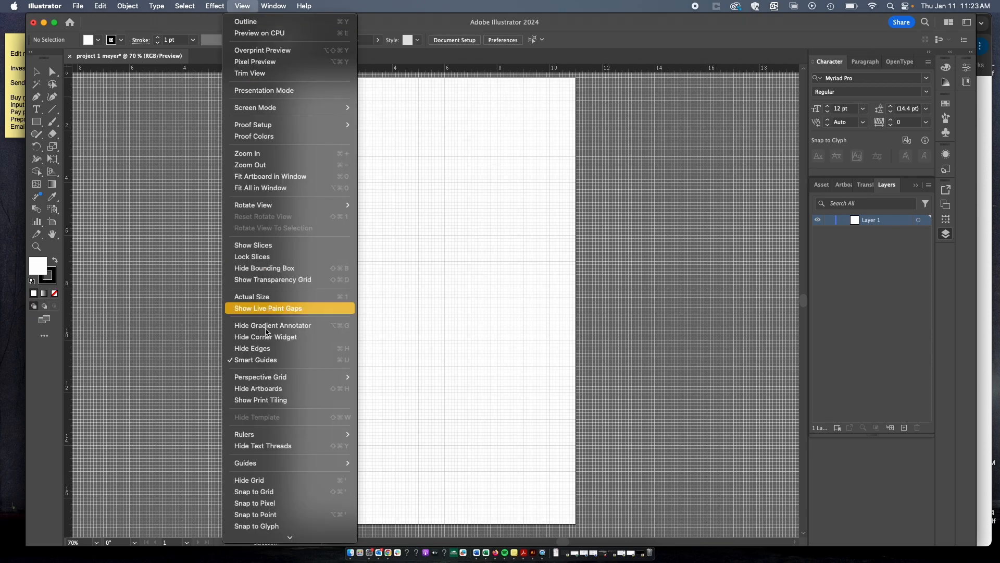
pyautogui.click(747, 301)
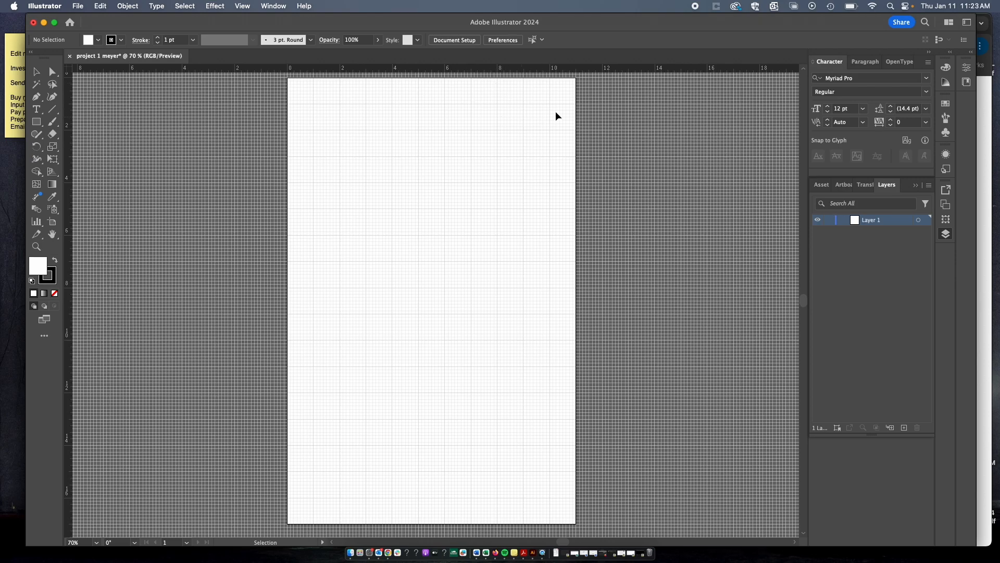
# - Examine the grid squares against the ruler marks at the artboard's upper-left corner, then view the whole artboard
pyautogui.scroll(5, 291, 109)
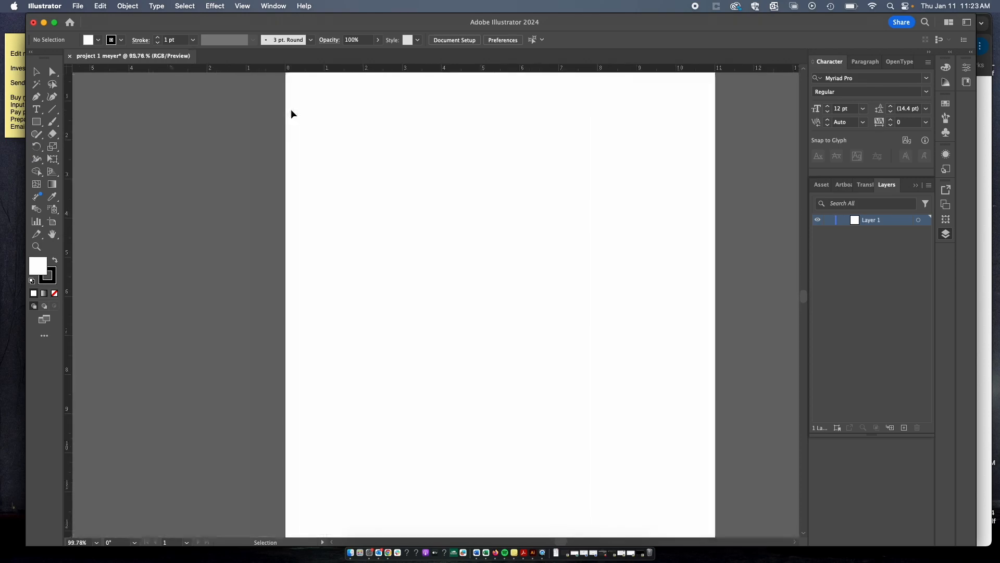
pyautogui.scroll(6, 304, 115)
pyautogui.scroll(1, 305, 116)
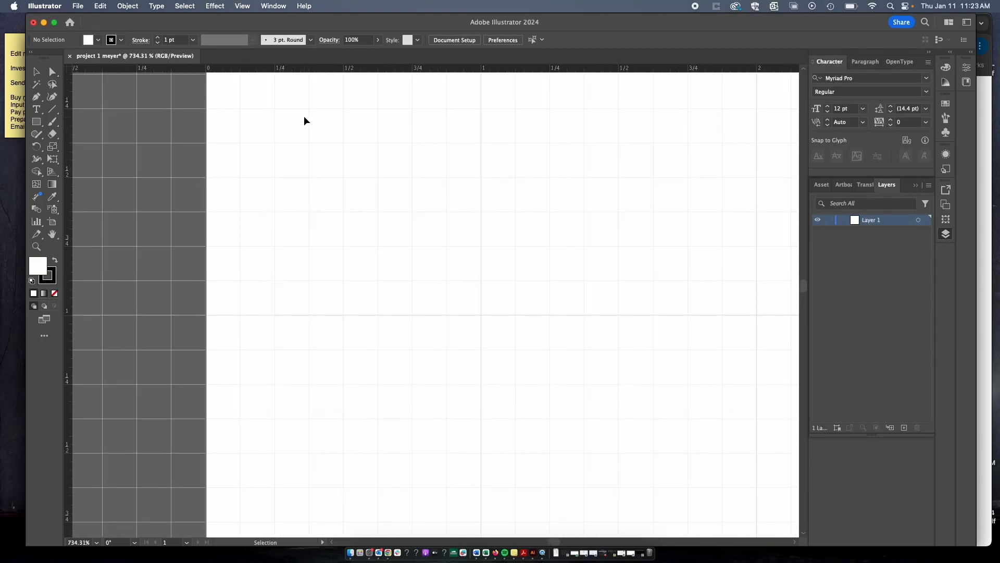
pyautogui.scroll(3, 304, 115)
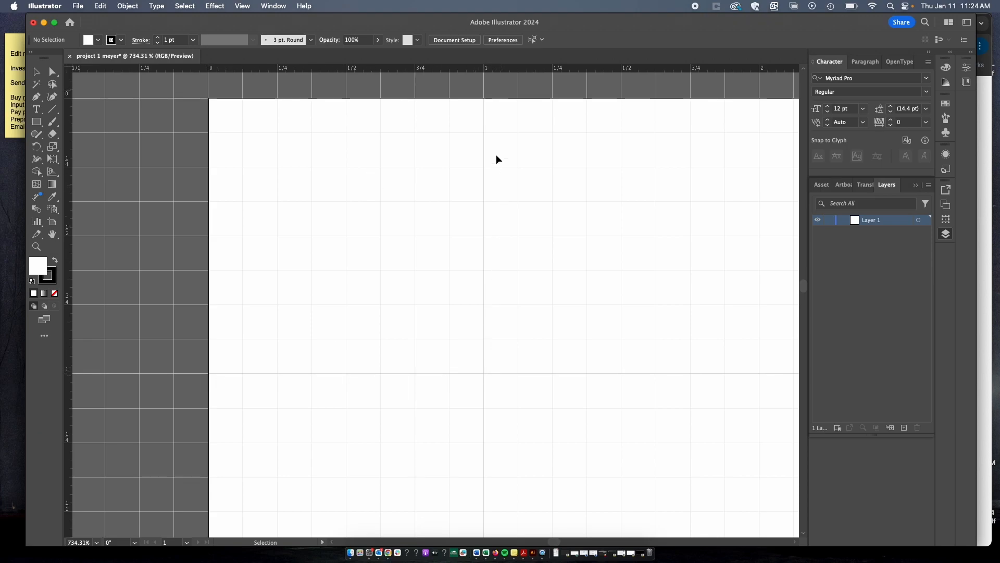
pyautogui.scroll(-1, 466, 404)
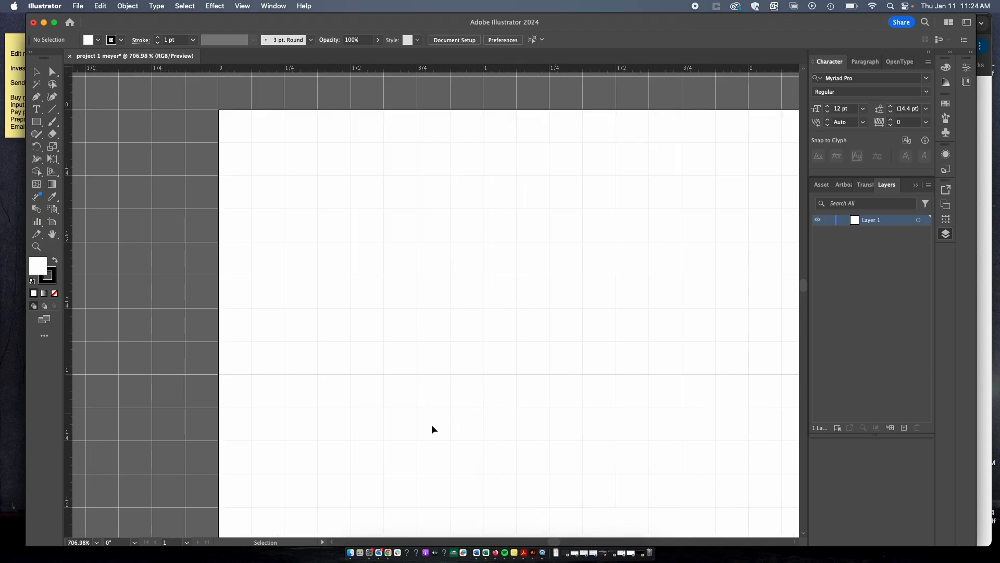
pyautogui.scroll(-10, 433, 424)
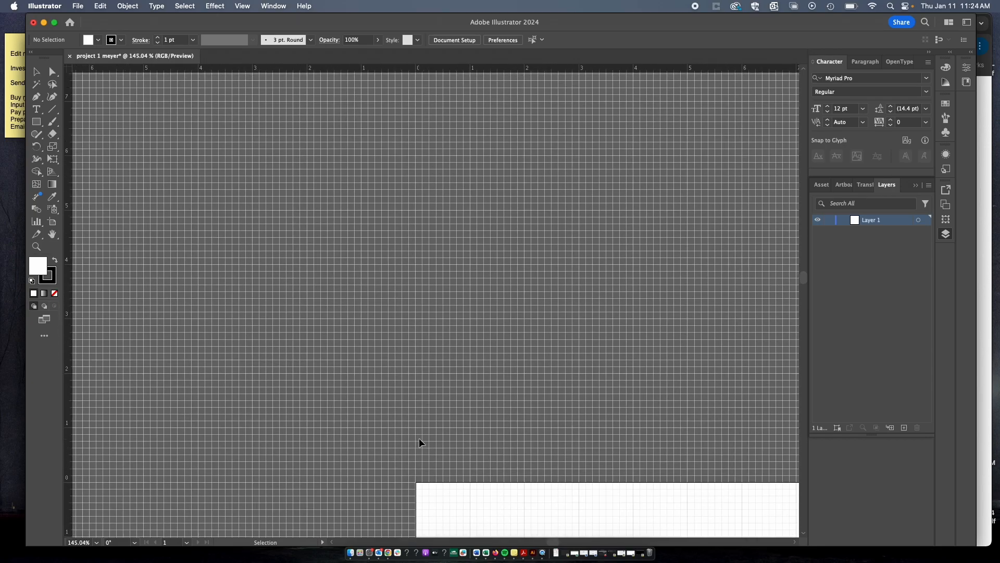
pyautogui.scroll(-5, 419, 442)
pyautogui.hscroll(2, 419, 442)
pyautogui.scroll(-5, 419, 441)
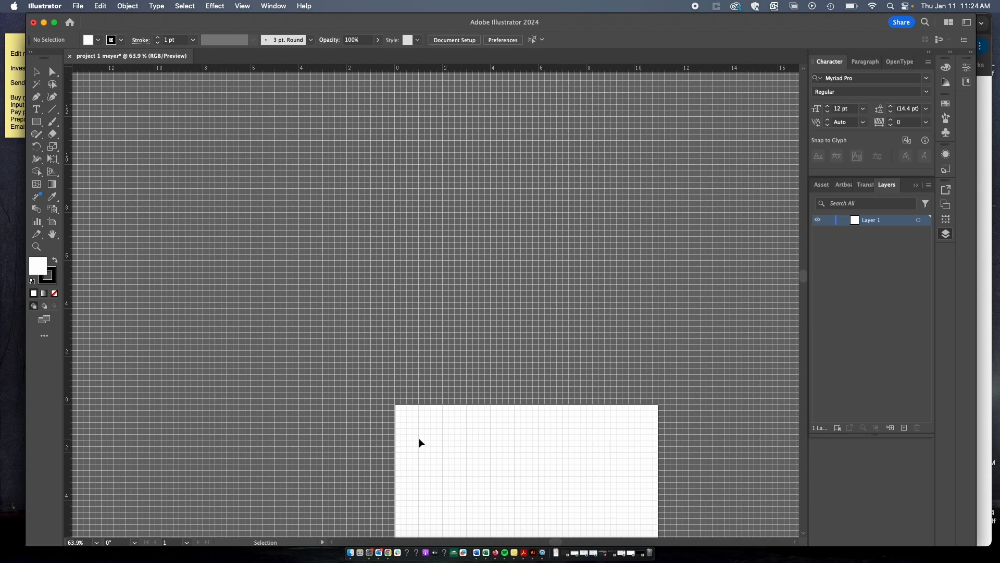
pyautogui.scroll(-8, 420, 440)
pyautogui.scroll(-5, 419, 442)
pyautogui.hscroll(2, 419, 442)
pyautogui.scroll(1, 419, 442)
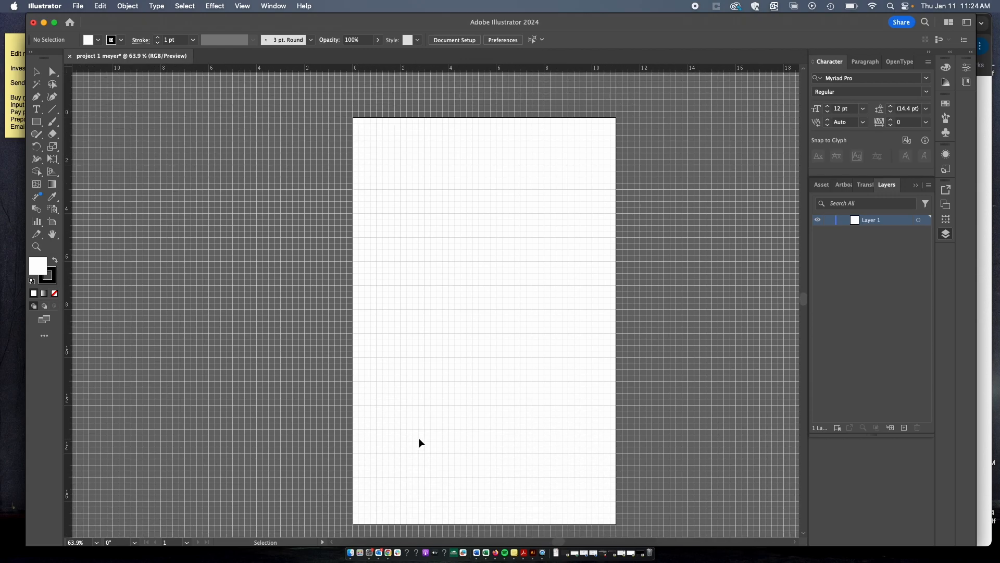
# - Toggle the document grid several times, leaving it hidden, and return to the Selection tool
pyautogui.press('a')
pyautogui.press('super+apostrophe')
pyautogui.press('super+apostrophe')
pyautogui.press('super+apostrophe')
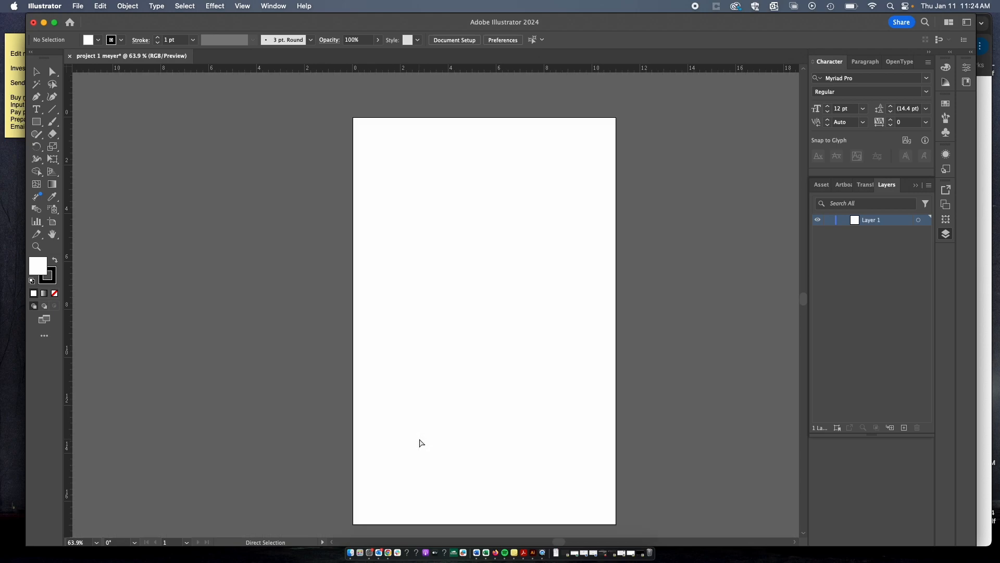
pyautogui.press('v')
# - Draw a closed three-point triangle on the artboard with the Pen tool, about 6.3 in wide and 9.9 in high
pyautogui.scroll(-2, 277, 200)
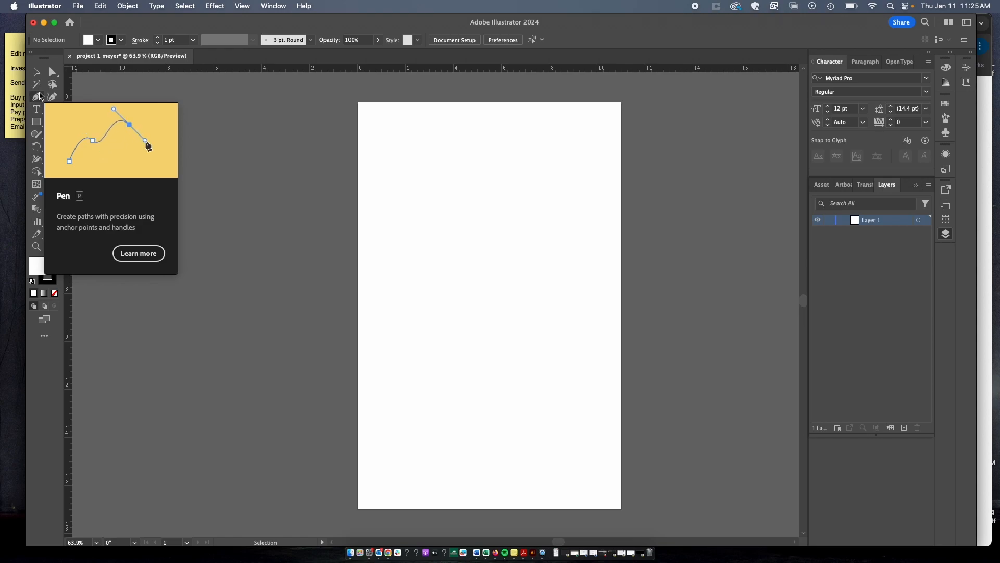
pyautogui.click(39, 102)
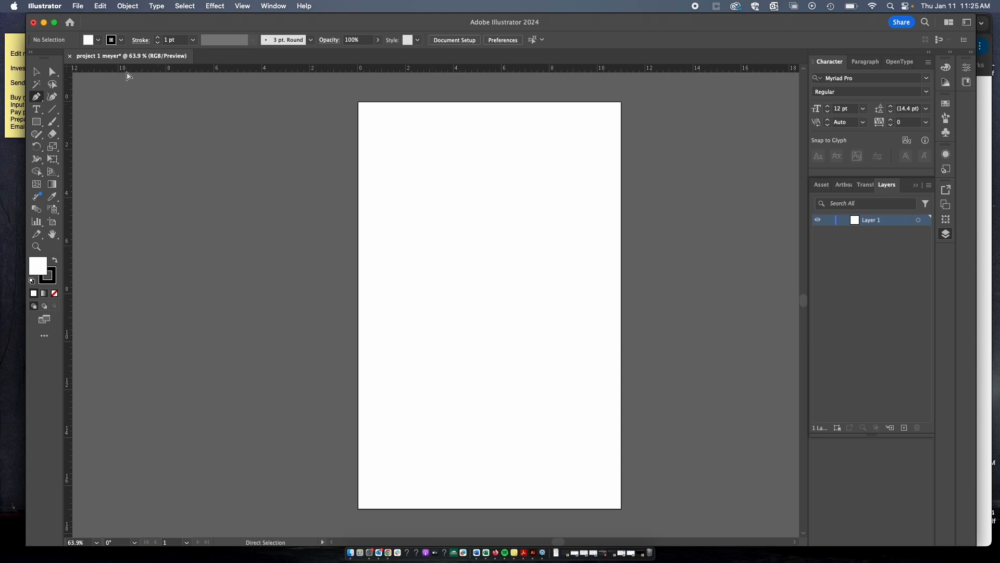
pyautogui.click(443, 158)
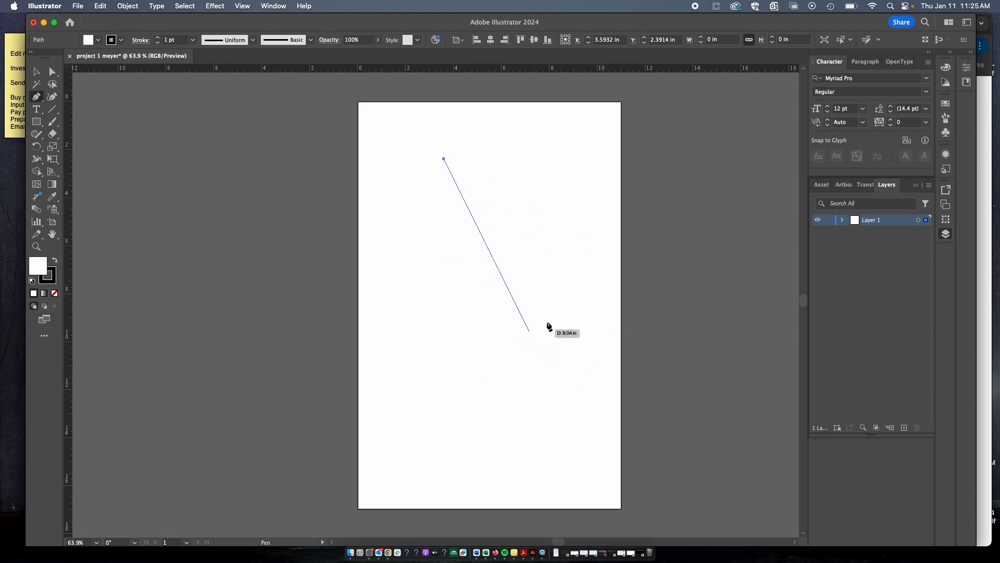
pyautogui.click(576, 282)
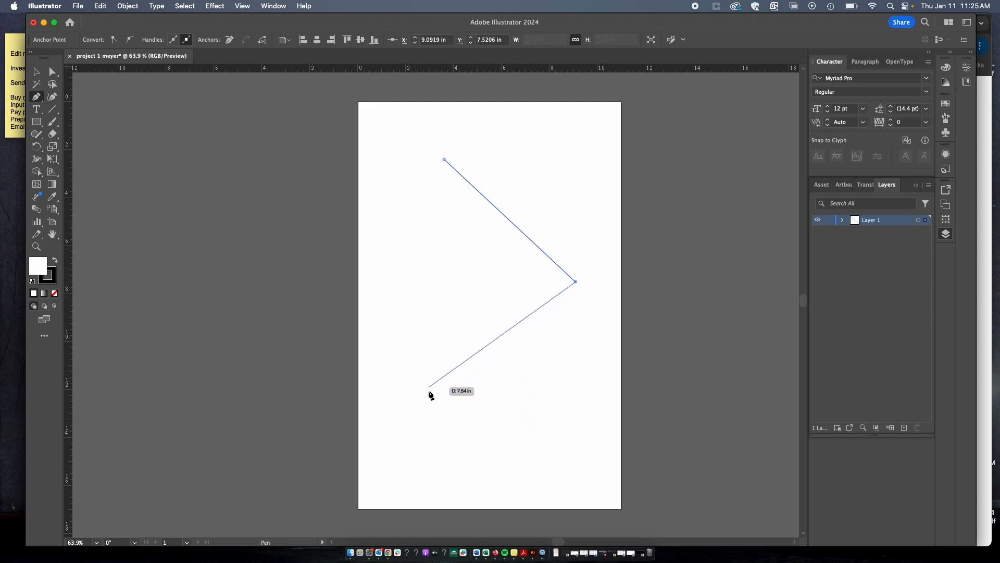
pyautogui.click(426, 397)
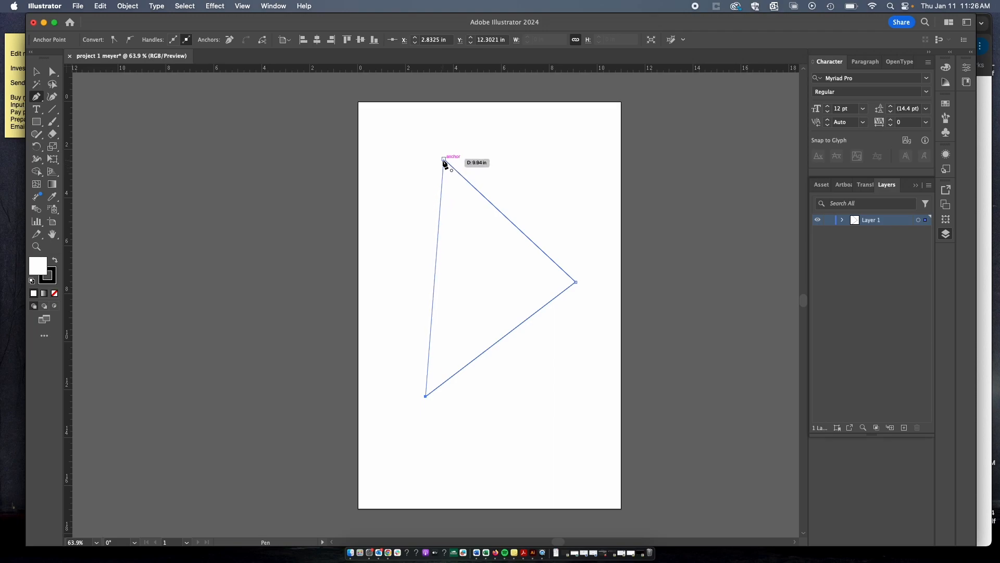
pyautogui.click(444, 159)
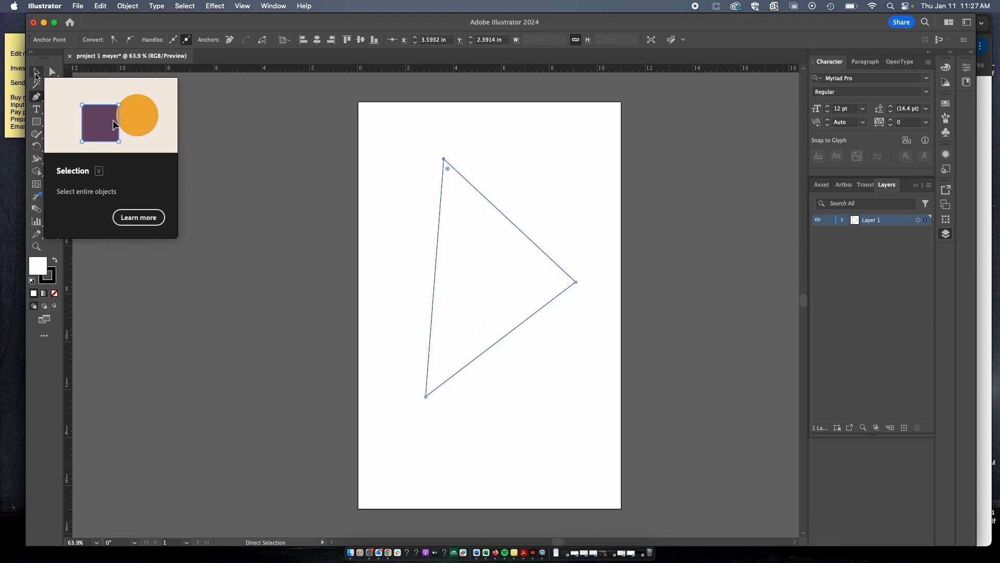
# - Shift the whole triangle slightly toward the artboard's upper left and delete it
pyautogui.click(36, 74)
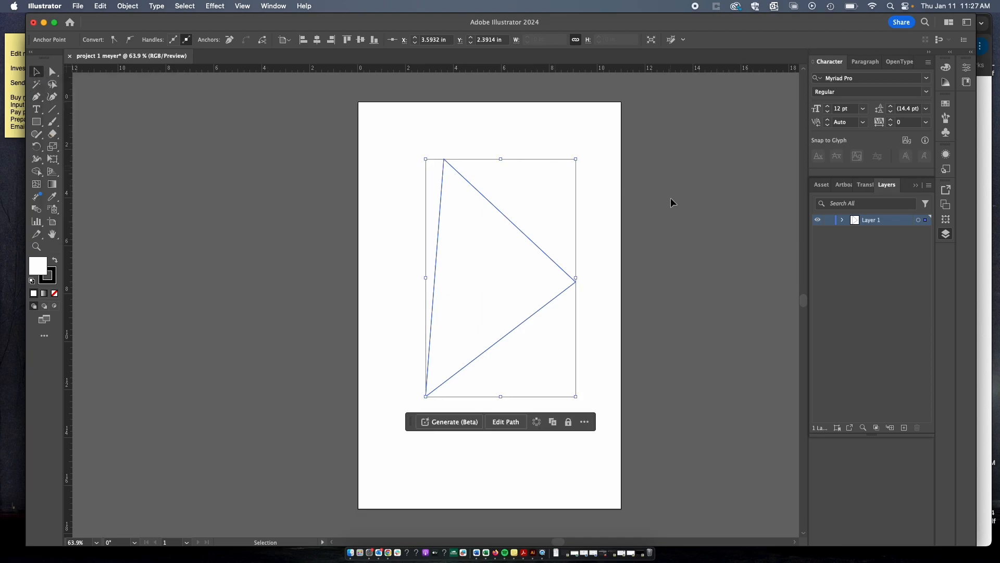
pyautogui.click(577, 219)
pyautogui.click(520, 232)
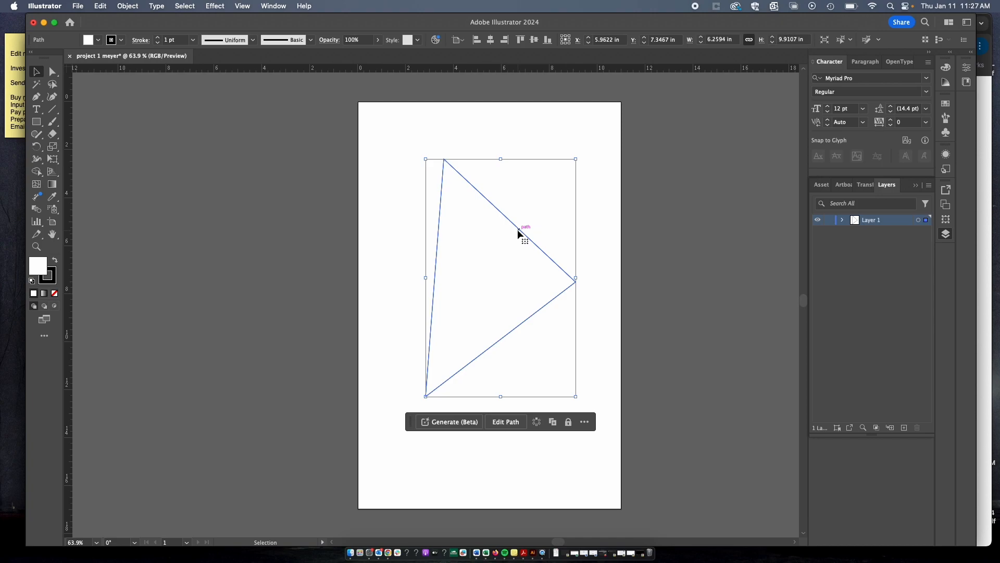
pyautogui.moveTo(520, 233)
pyautogui.mouseDown()
pyautogui.moveTo(518, 244)
pyautogui.moveTo(511, 224)
pyautogui.moveTo(516, 237)
pyautogui.moveTo(530, 223)
pyautogui.moveTo(512, 227)
pyautogui.moveTo(547, 236)
pyautogui.moveTo(518, 256)
pyautogui.moveTo(545, 197)
pyautogui.moveTo(483, 201)
pyautogui.moveTo(529, 225)
pyautogui.moveTo(530, 291)
pyautogui.moveTo(455, 283)
pyautogui.moveTo(513, 223)
pyautogui.moveTo(522, 235)
pyautogui.mouseUp()
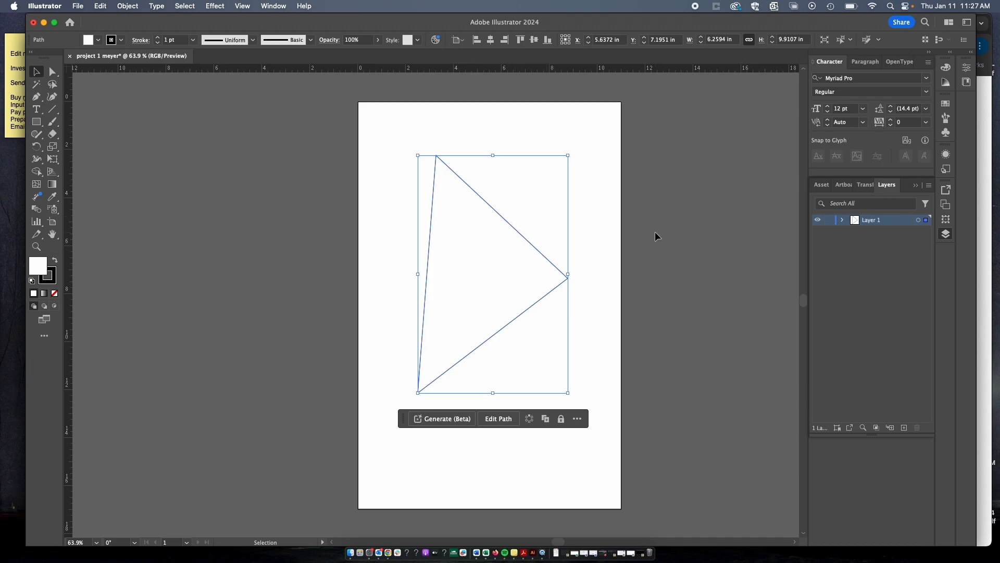
pyautogui.press('Delete')
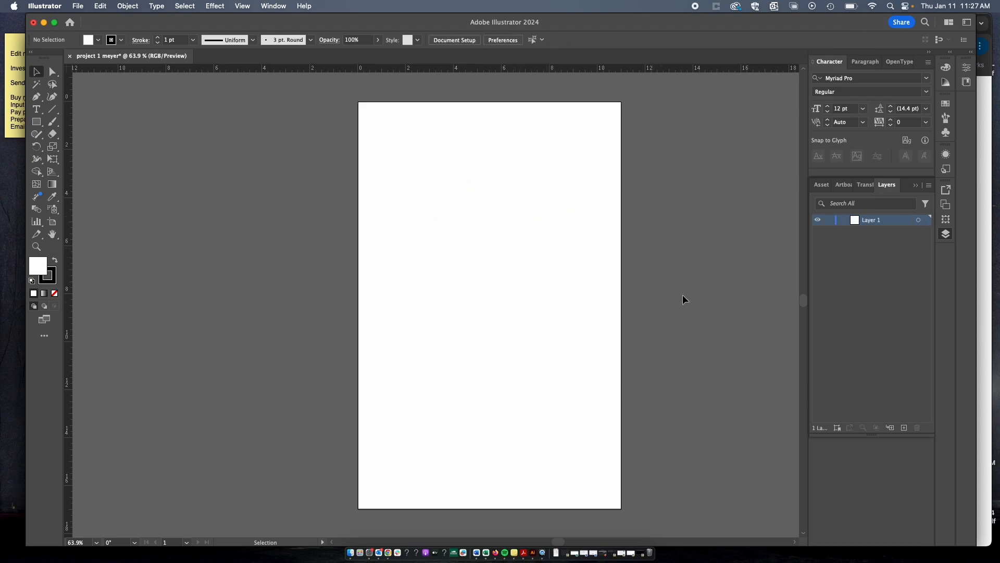
# - Draw a closed curved two-point shape with the Pen tool, about 6 in wide and 8.8 in high, and deselect it
pyautogui.click(34, 95)
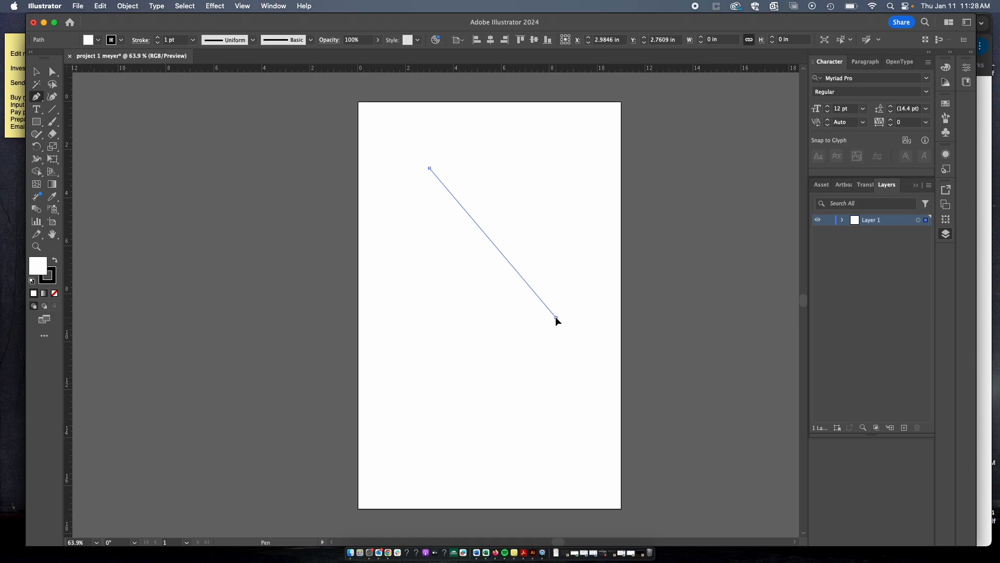
pyautogui.click(556, 317)
pyautogui.moveTo(555, 319); pyautogui.dragTo(478, 492)
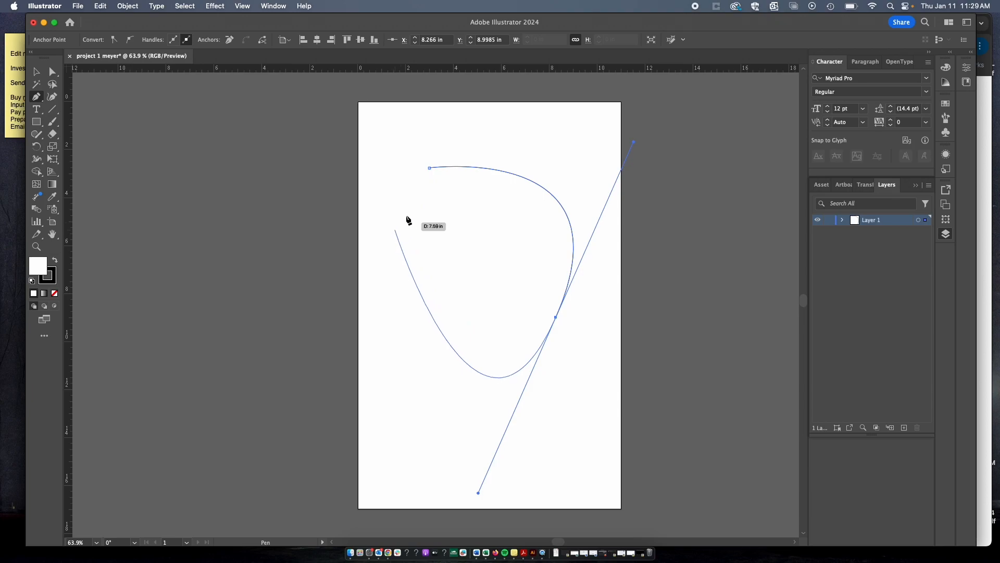
pyautogui.click(430, 168)
pyautogui.moveTo(431, 170); pyautogui.dragTo(273, 165)
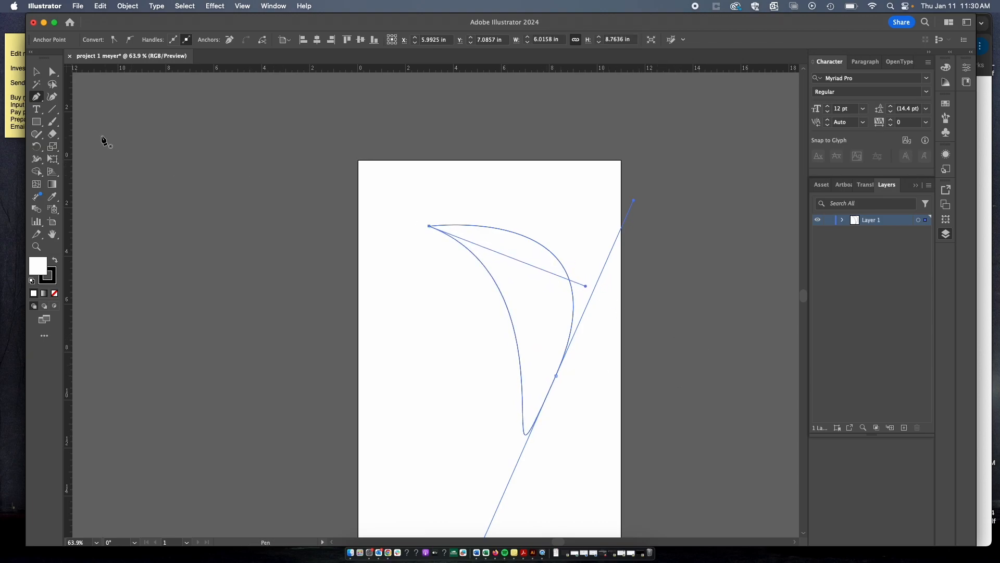
pyautogui.click(37, 74)
pyautogui.click(633, 276)
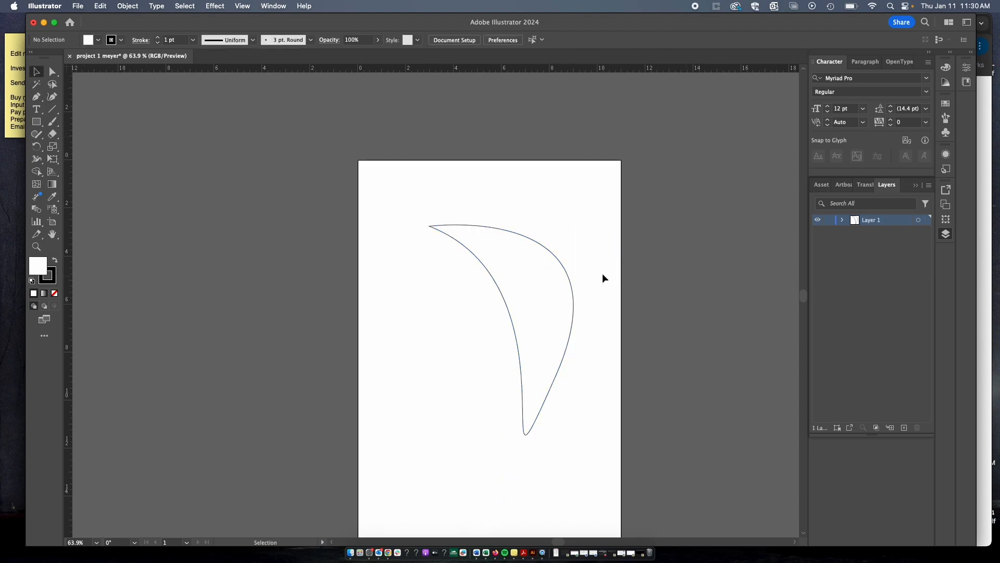
# - Move the curved shape slightly toward the artboard's left edge and scale it down to about 5.5 in wide and 7.9 in high
pyautogui.moveTo(568, 276); pyautogui.dragTo(546, 279)
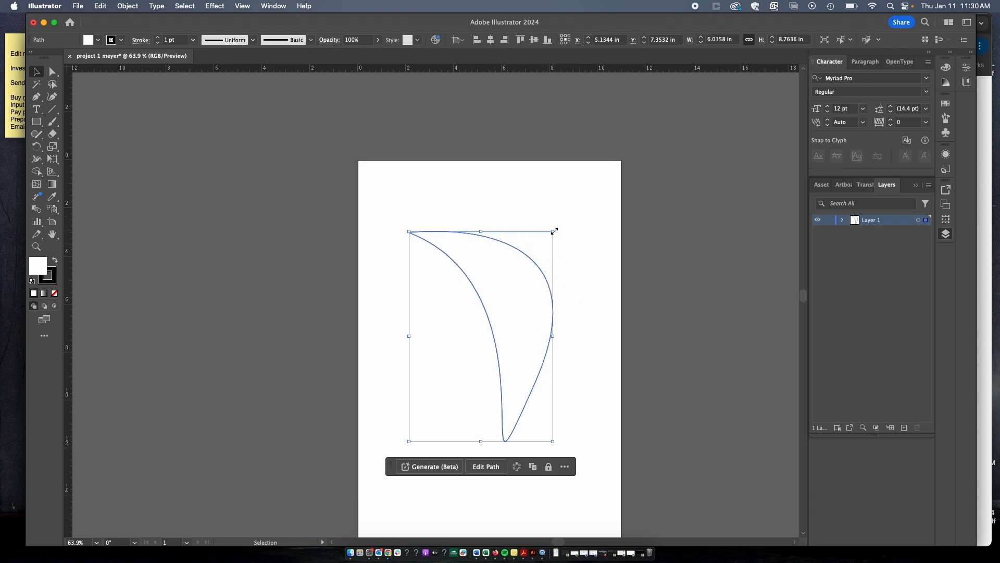
pyautogui.click(590, 225)
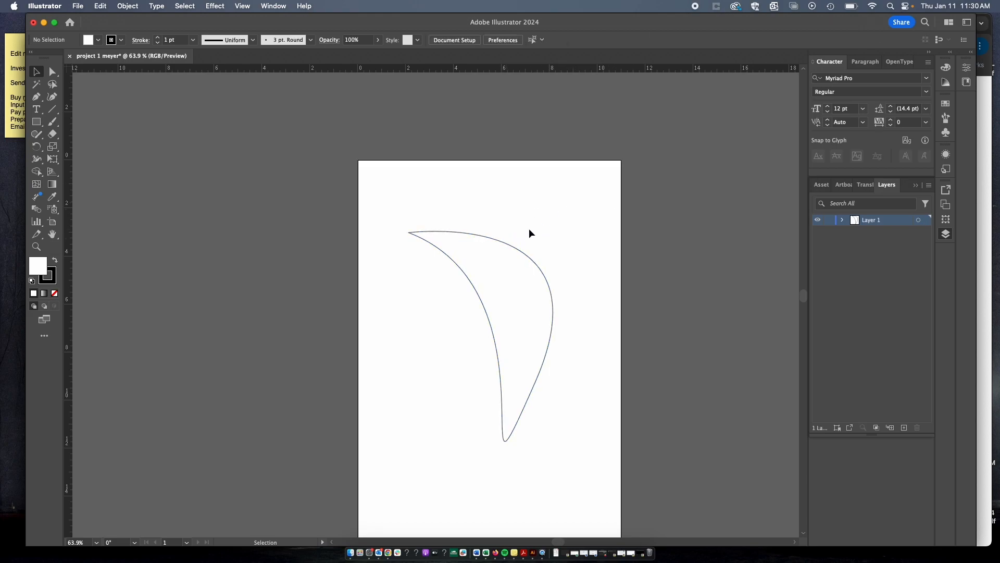
pyautogui.click(514, 251)
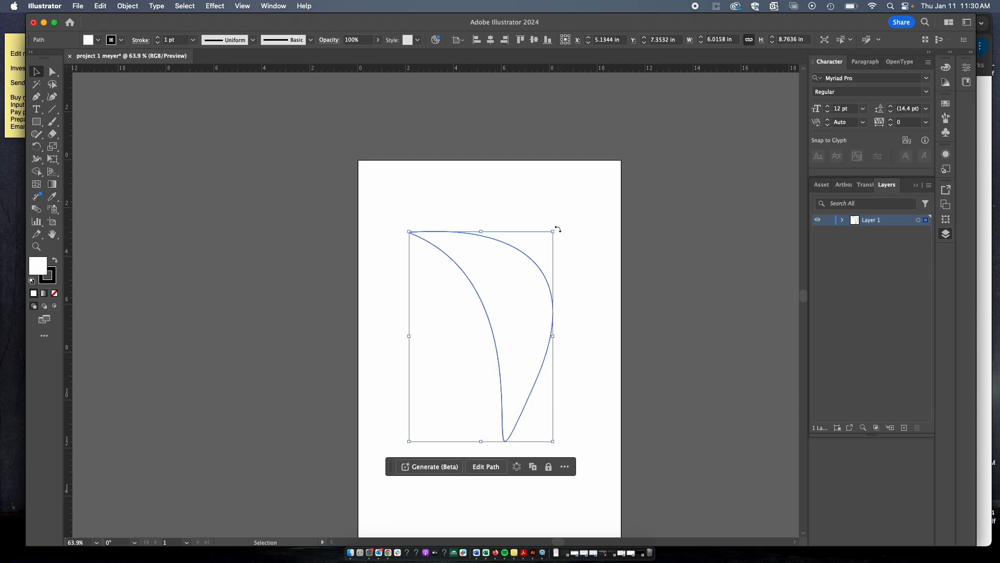
pyautogui.moveTo(554, 232); pyautogui.dragTo(542, 251)
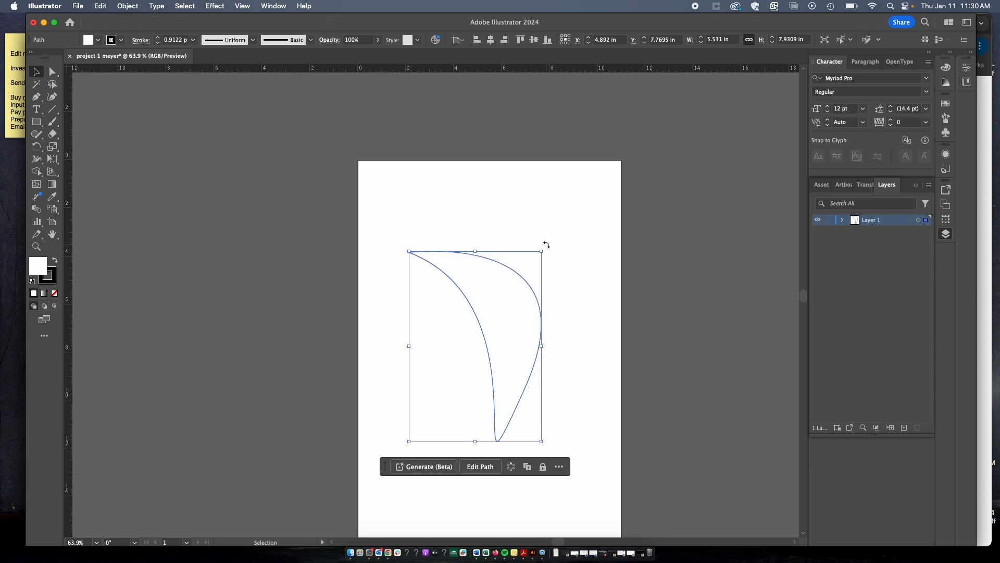
# - Rotate the curved shape clockwise by more than a quarter turn and scale it to about 8 in wide and 4.5 in high
pyautogui.moveTo(546, 245); pyautogui.dragTo(525, 342)
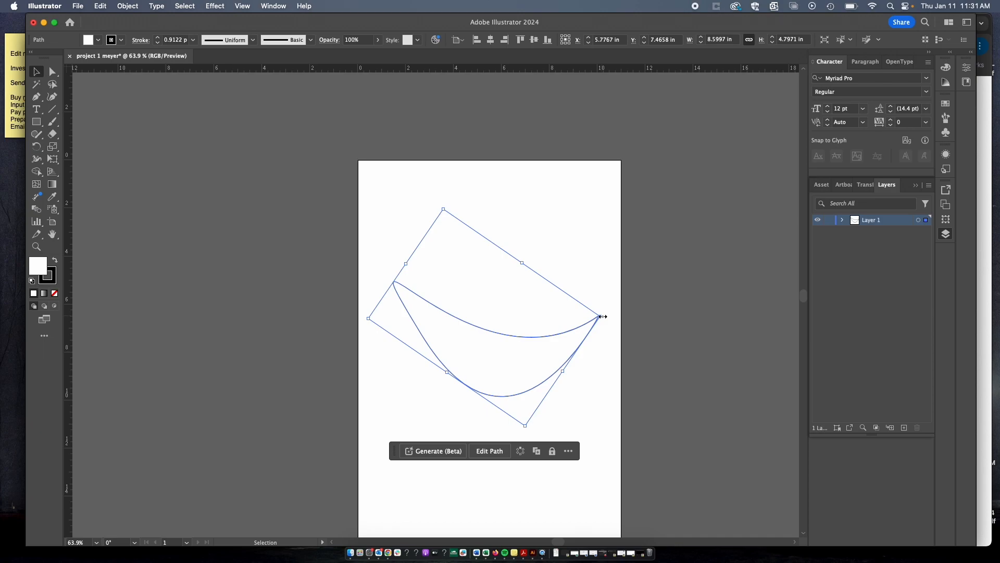
pyautogui.moveTo(445, 209)
pyautogui.mouseDown()
pyautogui.moveTo(476, 250)
pyautogui.moveTo(479, 283)
pyautogui.moveTo(500, 304)
pyautogui.moveTo(505, 359)
pyautogui.moveTo(527, 353)
pyautogui.moveTo(496, 364)
pyautogui.moveTo(528, 370)
pyautogui.moveTo(503, 375)
pyautogui.moveTo(511, 373)
pyautogui.moveTo(461, 261)
pyautogui.moveTo(462, 197)
pyautogui.moveTo(451, 224)
pyautogui.mouseUp()
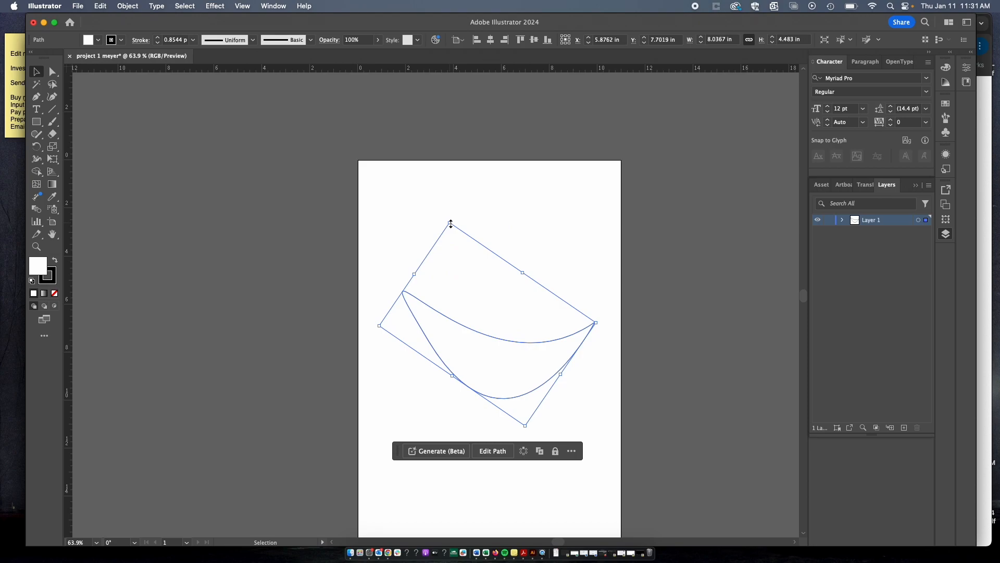
# - Scale the rotated shape down proportionally to about 3.4 in wide and 1.9 in high and delete it
pyautogui.press('shift')
pyautogui.moveTo(451, 222); pyautogui.dragTo(518, 303)
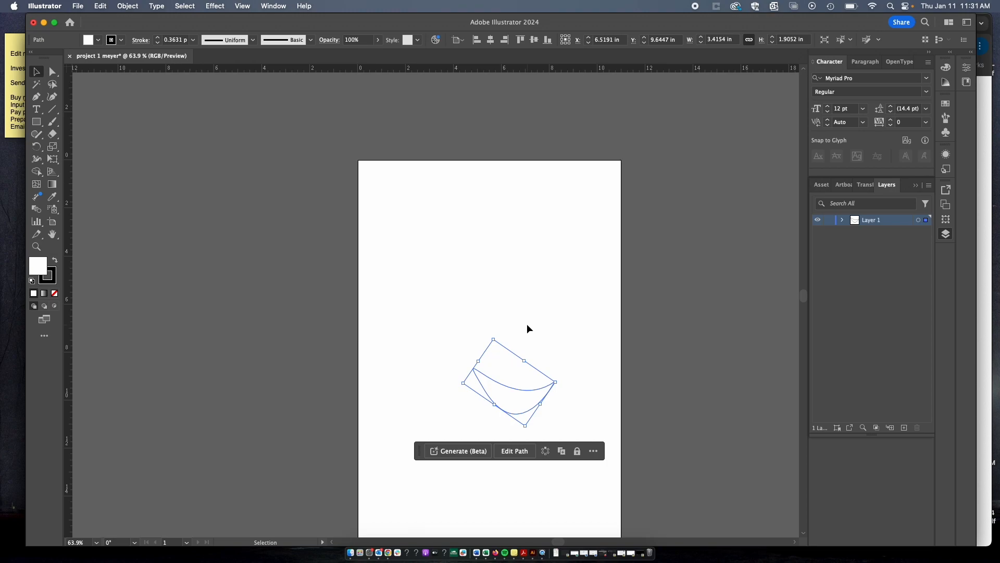
pyautogui.press('Delete')
# - Start a Pen tool path with a corner anchor in the artboard's upper part and a smooth second anchor lower right, forming a wide curve
pyautogui.press('p')
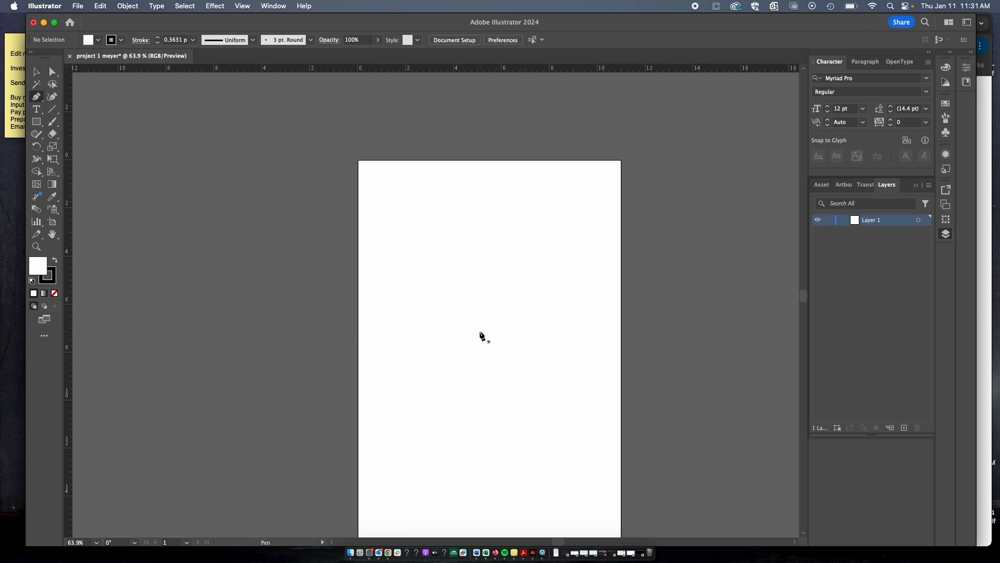
pyautogui.click(450, 228)
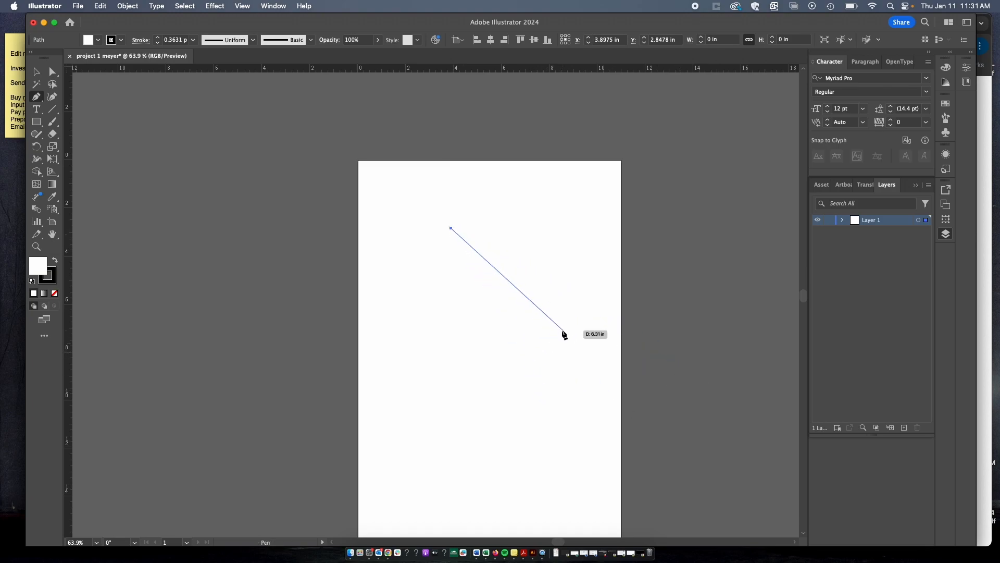
pyautogui.moveTo(537, 340); pyautogui.dragTo(468, 492)
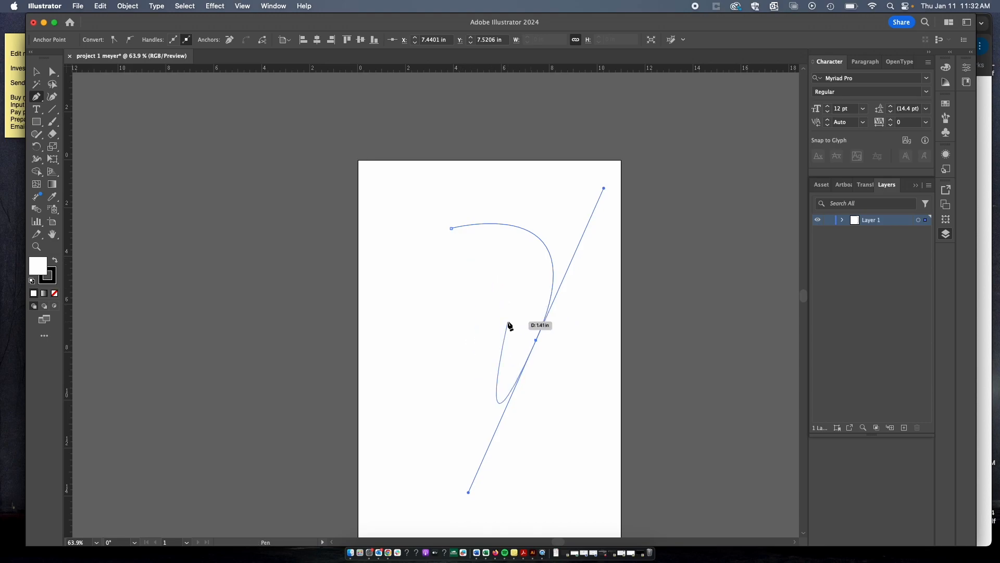
# - Remove the second anchor's outgoing handle, close the path with a straight segment to the first anchor, and deselect it
pyautogui.press('alt')
pyautogui.press('alt')
pyautogui.press('alt')
pyautogui.press('alt')
pyautogui.press('alt')
pyautogui.press('alt')
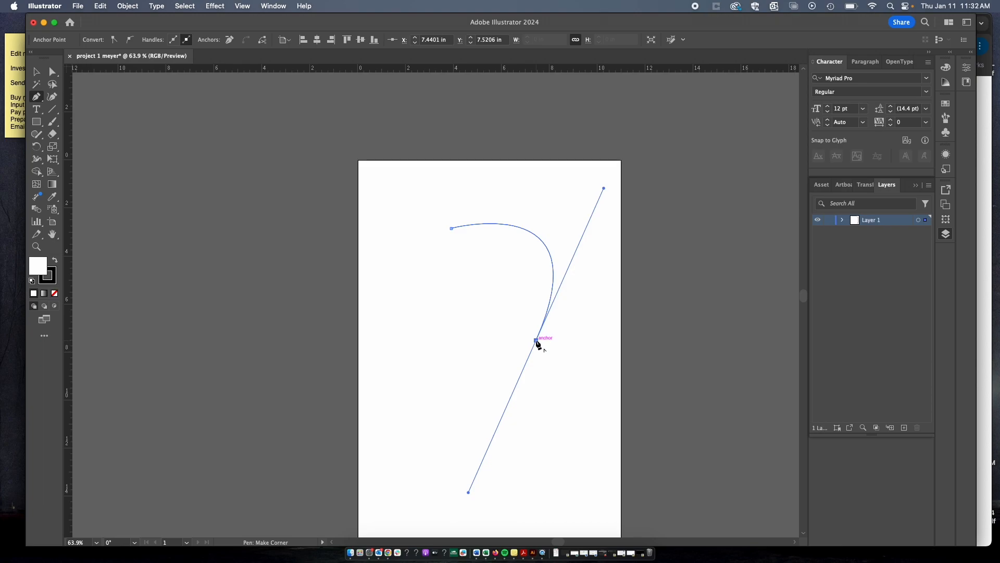
pyautogui.click(536, 340)
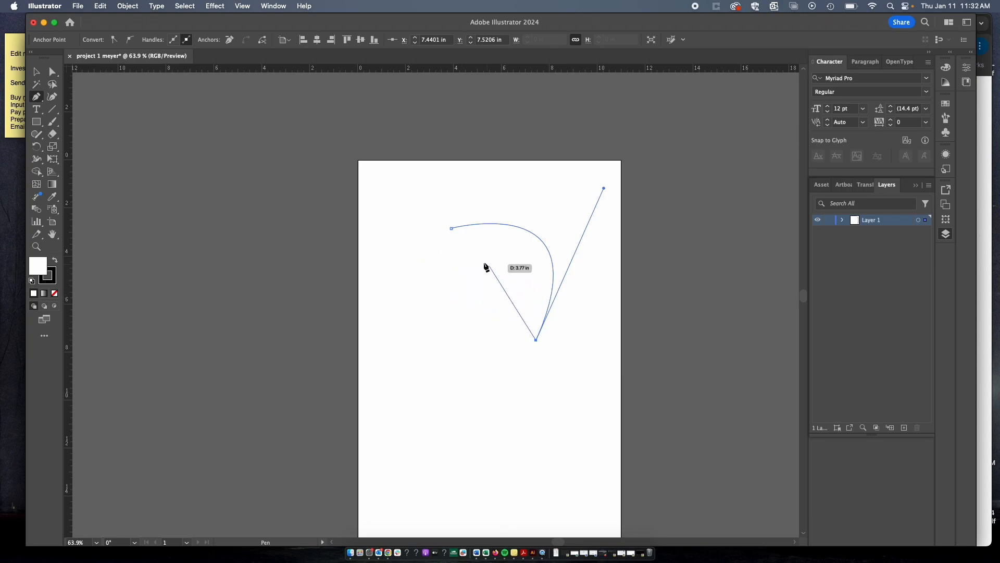
pyautogui.click(451, 230)
pyautogui.press('v')
pyautogui.click(687, 289)
# - Rotate the closed shape counterclockwise until its straight side is horizontal beneath the arch, and place it in the artboard's upper half
pyautogui.click(550, 258)
pyautogui.moveTo(551, 258); pyautogui.dragTo(535, 273)
pyautogui.click(630, 275)
pyautogui.moveTo(548, 360); pyautogui.dragTo(573, 283)
pyautogui.click(670, 274)
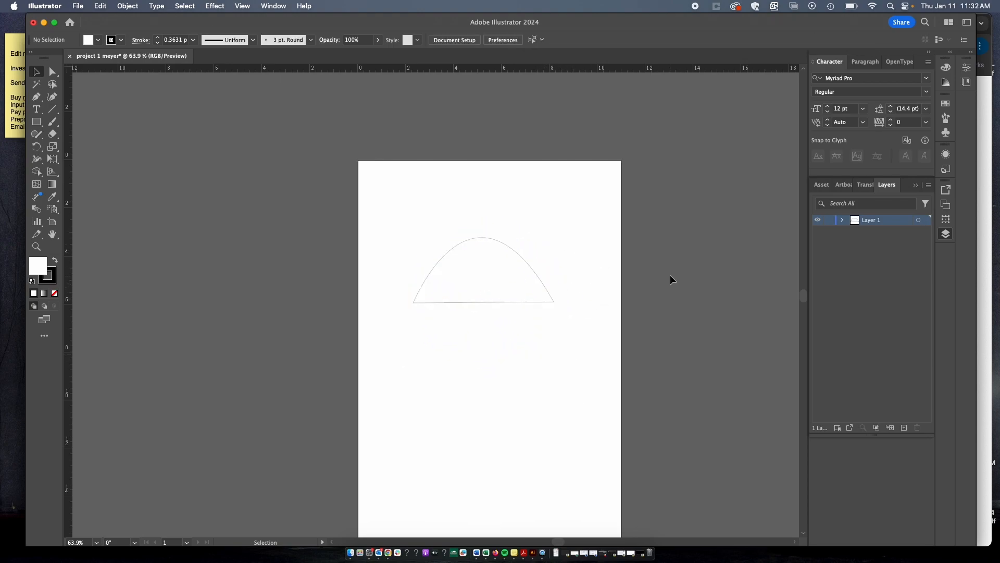
pyautogui.moveTo(541, 277); pyautogui.dragTo(550, 300)
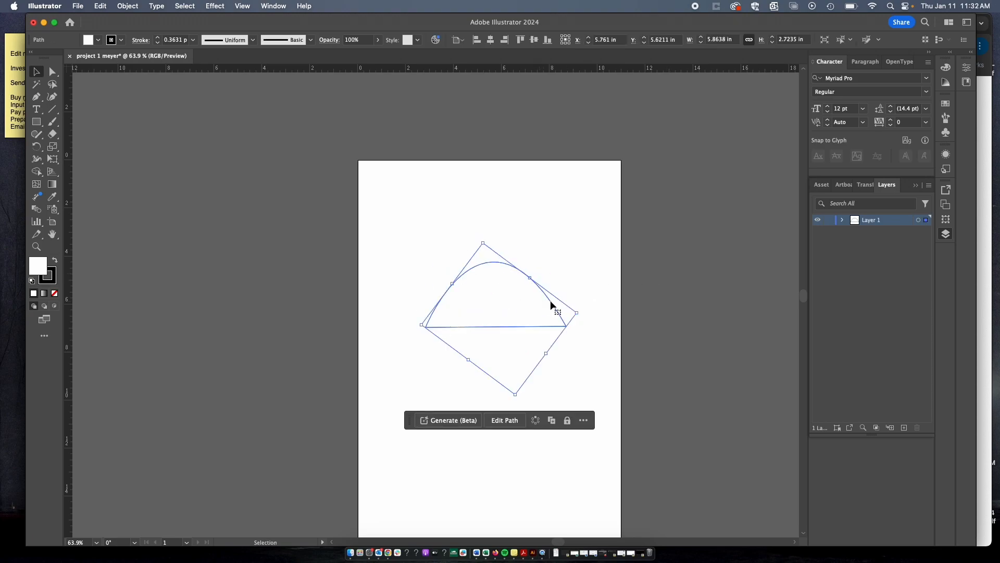
pyautogui.click(591, 261)
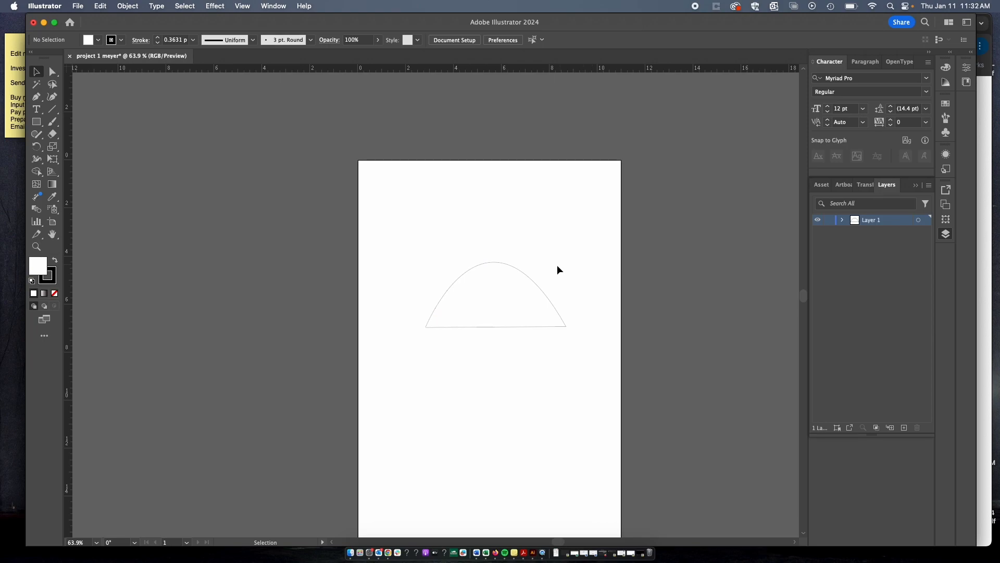
# - Select the half-dome shape by its curved edge, straight edge and interior in turn, deselecting it each time
pyautogui.click(531, 280)
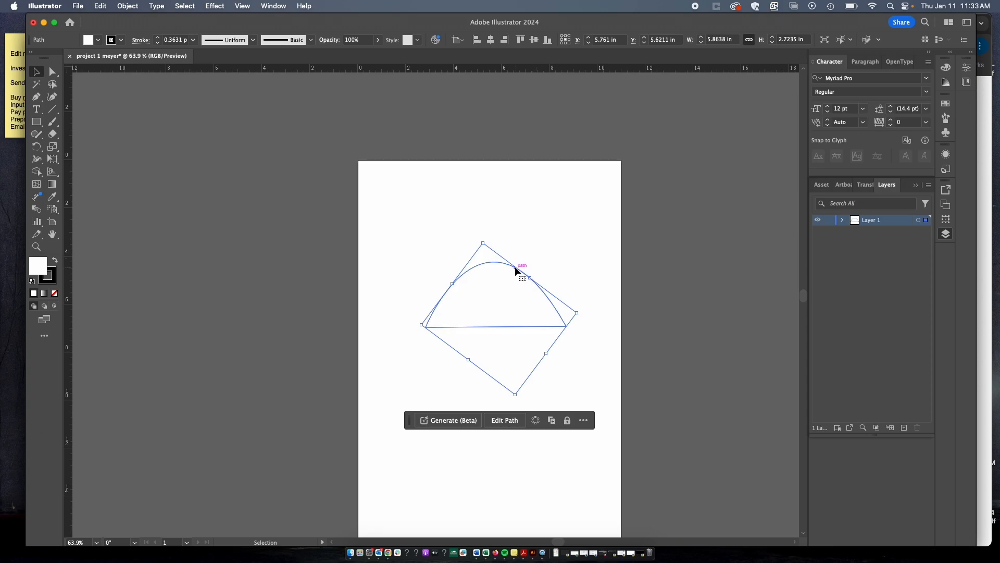
pyautogui.click(434, 280)
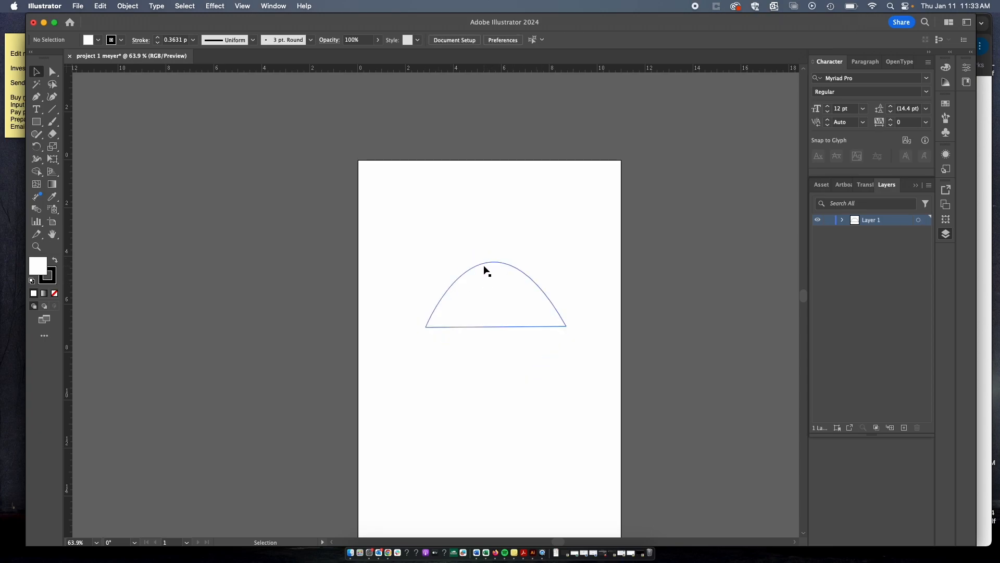
pyautogui.click(531, 277)
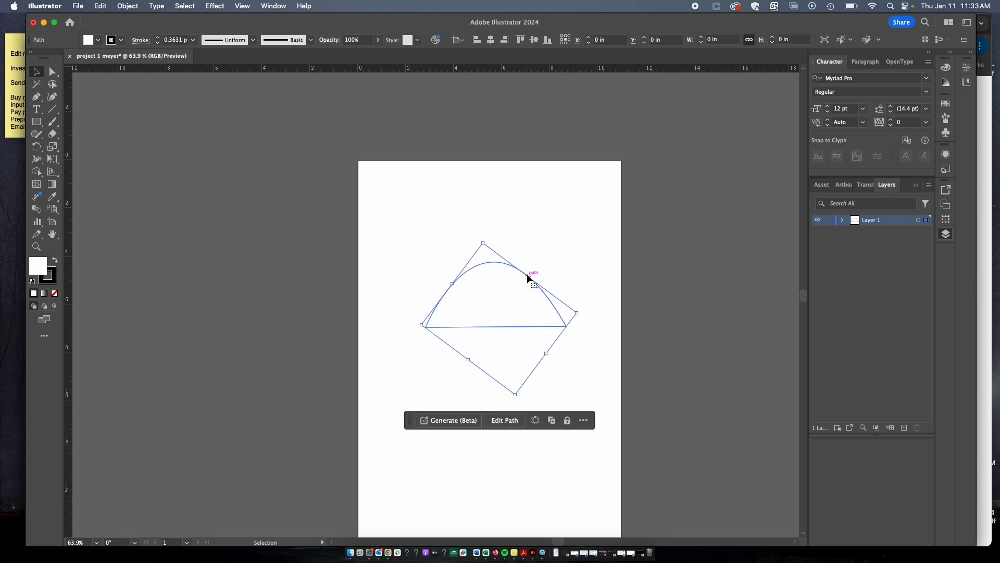
pyautogui.click(554, 253)
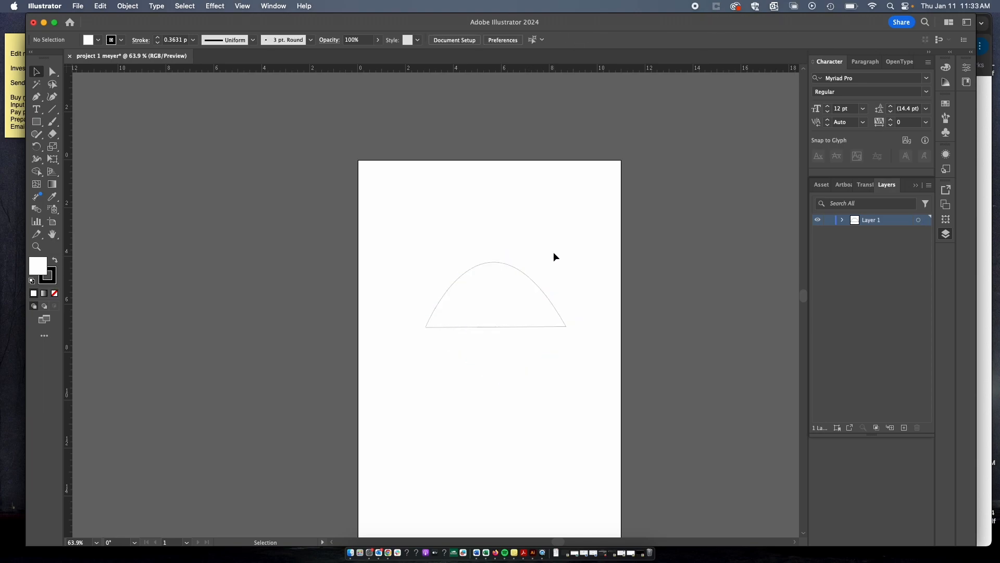
pyautogui.click(495, 327)
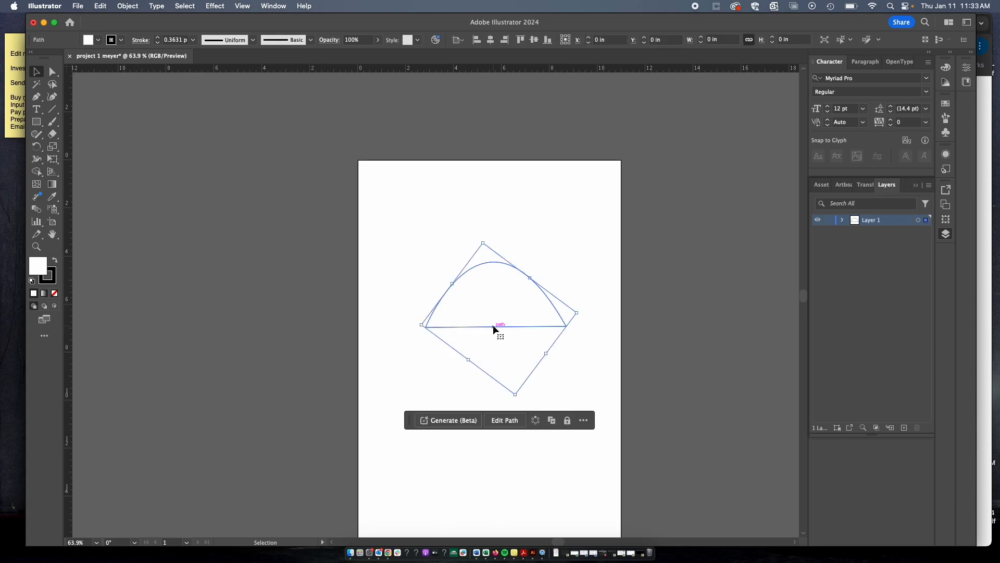
pyautogui.click(608, 299)
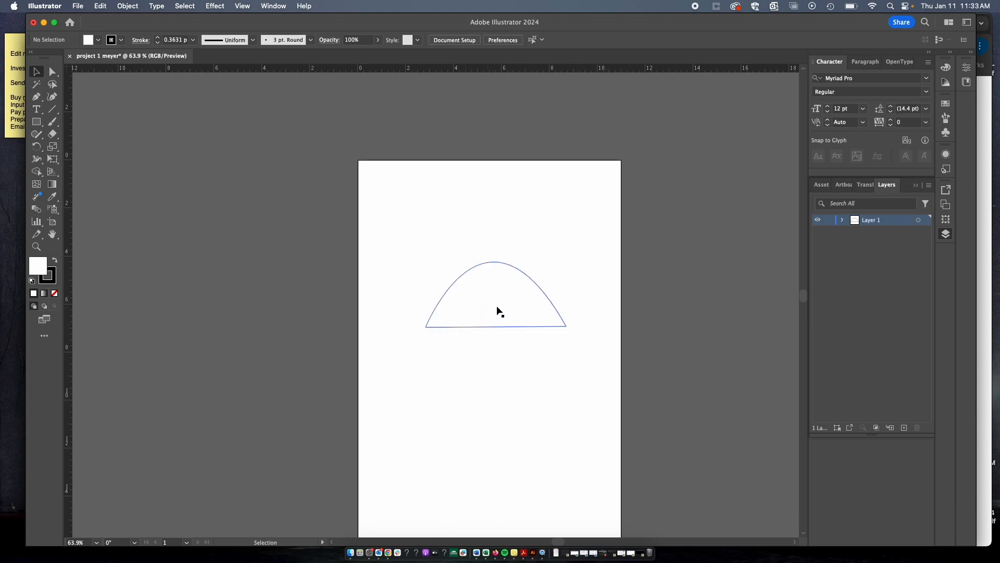
pyautogui.click(499, 299)
pyautogui.click(611, 239)
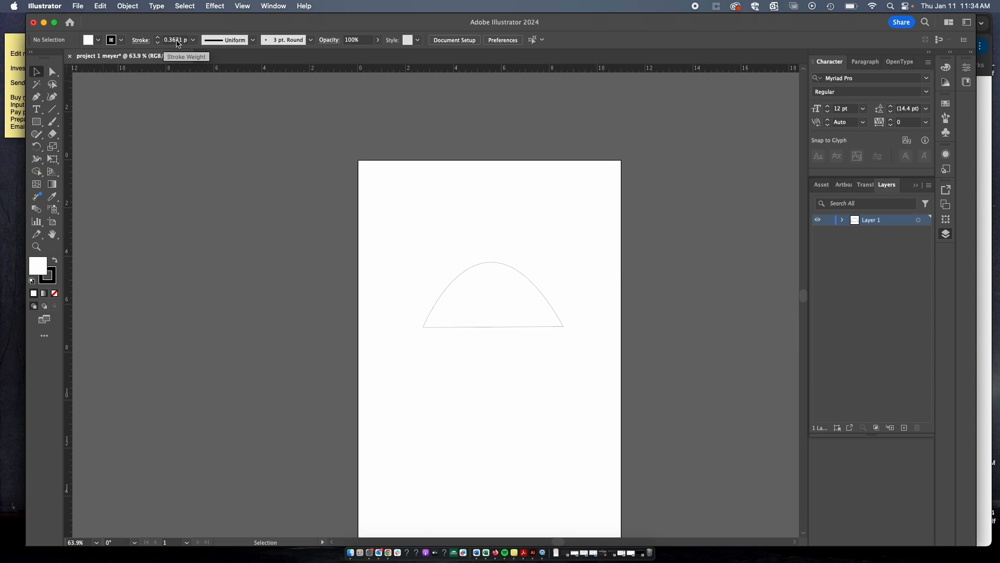
# - Raise the half-dome's stroke weight step by step to 46 pt
pyautogui.click(514, 266)
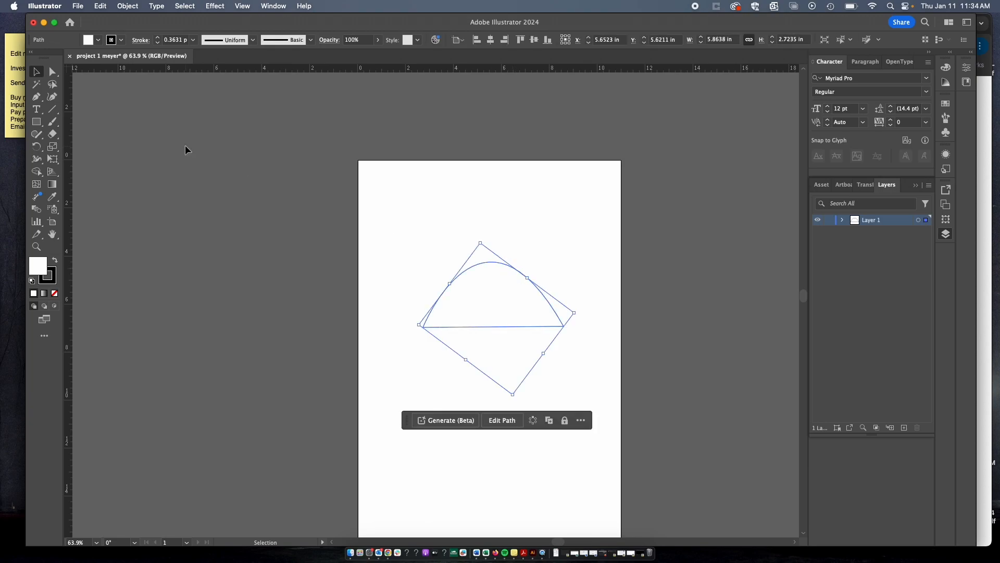
pyautogui.click(159, 37)
pyautogui.click(159, 38)
pyautogui.click(159, 38)
pyautogui.click(159, 37)
pyautogui.click(159, 38)
pyautogui.click(159, 38)
pyautogui.click(159, 39)
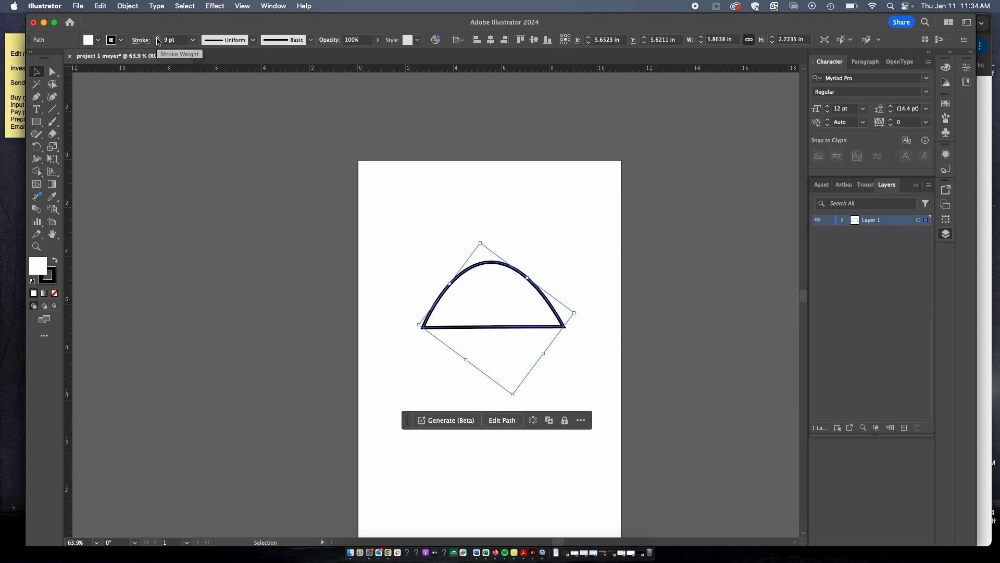
pyautogui.click(159, 38)
pyautogui.click(158, 39)
pyautogui.click(159, 39)
pyautogui.click(159, 38)
pyautogui.click(159, 38)
pyautogui.click(159, 38)
pyautogui.click(159, 38)
pyautogui.click(159, 39)
pyautogui.click(159, 38)
pyautogui.click(159, 39)
pyautogui.click(159, 38)
pyautogui.click(159, 39)
pyautogui.click(159, 38)
pyautogui.click(159, 39)
pyautogui.click(159, 39)
pyautogui.click(159, 39)
pyautogui.click(159, 39)
pyautogui.click(159, 38)
pyautogui.click(159, 38)
pyautogui.click(159, 39)
pyautogui.click(159, 38)
pyautogui.click(159, 38)
pyautogui.click(158, 38)
pyautogui.click(159, 38)
pyautogui.click(159, 39)
# - Set the half-dome's stroke weight to 70 pt and deselect the shape
pyautogui.click(177, 41)
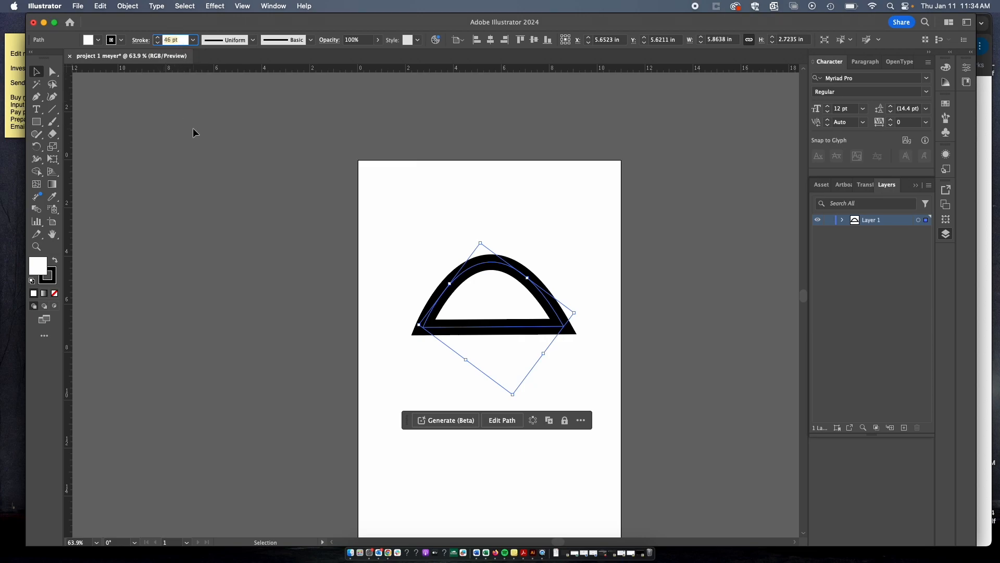
pyautogui.write('70')
pyautogui.press('Return')
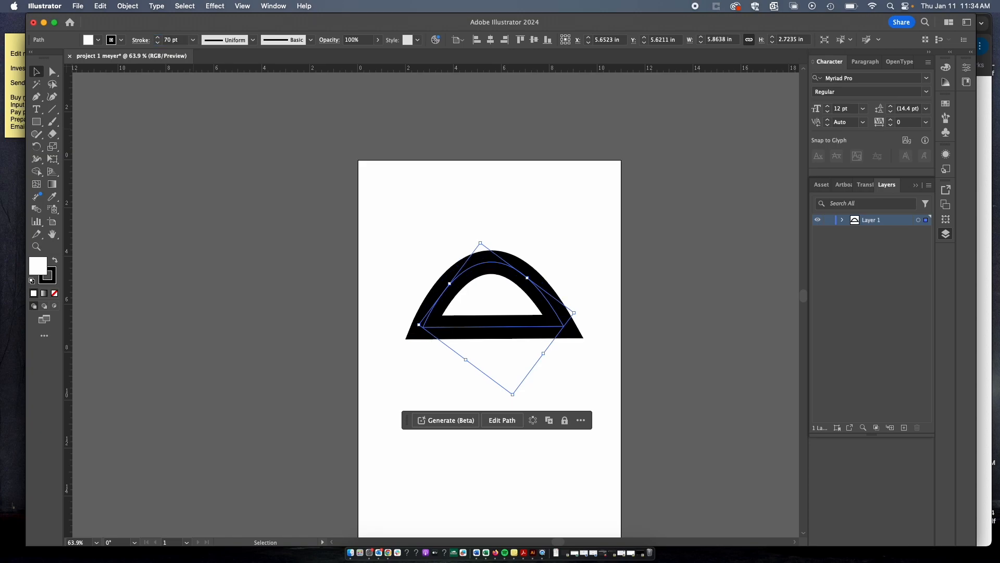
pyautogui.click(438, 234)
pyautogui.click(522, 274)
pyautogui.click(426, 231)
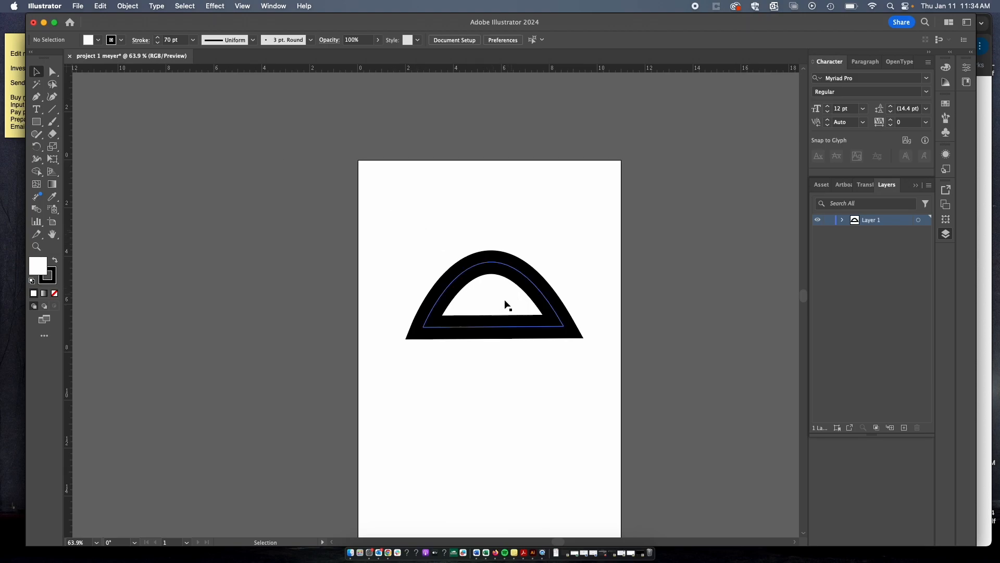
# - Move the half-dome off the artboard to its left side and bring it back to the artboard's upper half
pyautogui.moveTo(504, 299); pyautogui.dragTo(202, 288)
pyautogui.click(256, 228)
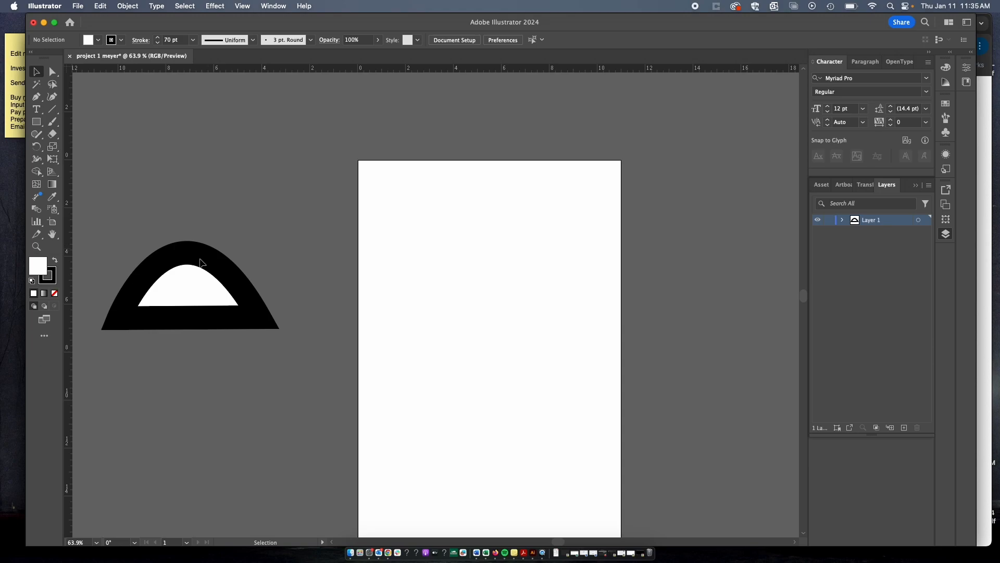
pyautogui.click(179, 293)
pyautogui.moveTo(179, 294); pyautogui.dragTo(484, 305)
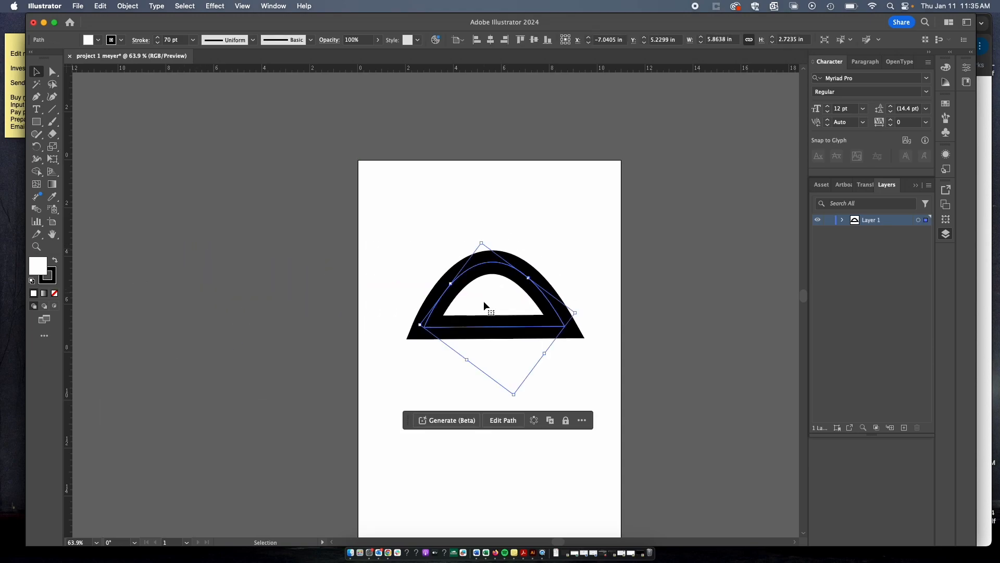
# - Fill the half-dome with the magenta swatch, keeping its black stroke, and deselect it
pyautogui.click(98, 41)
pyautogui.click(102, 42)
pyautogui.click(99, 41)
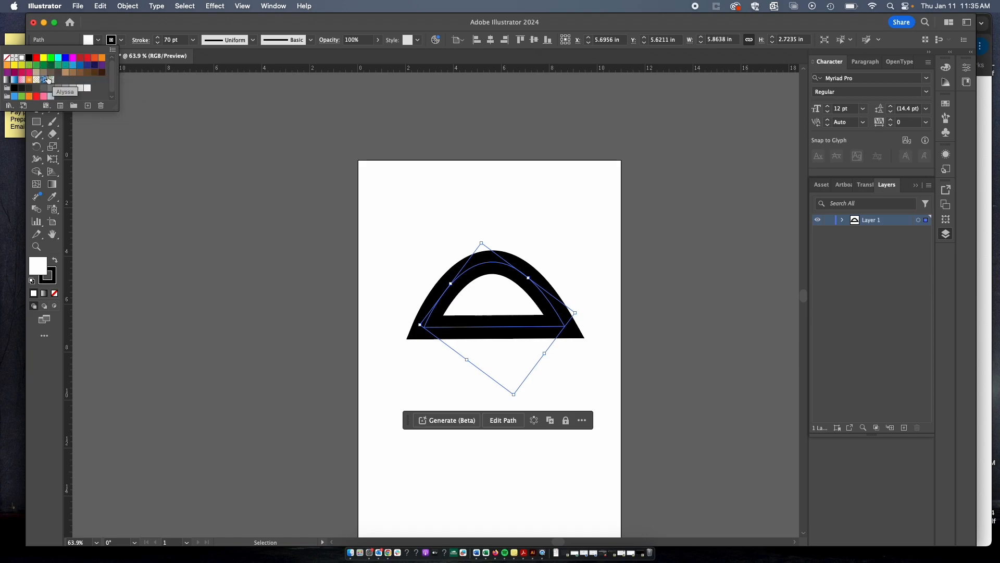
pyautogui.click(71, 57)
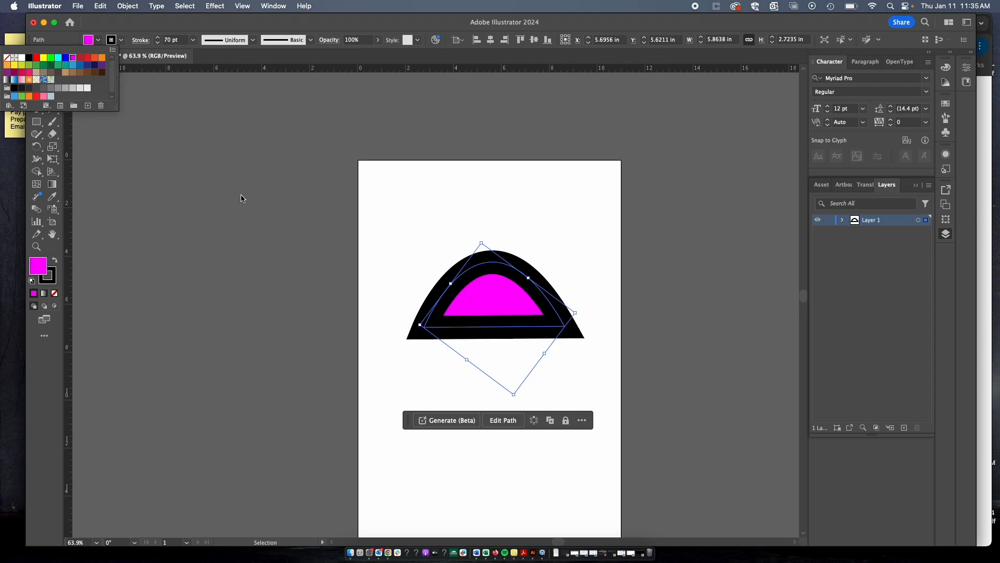
pyautogui.click(311, 188)
pyautogui.click(301, 244)
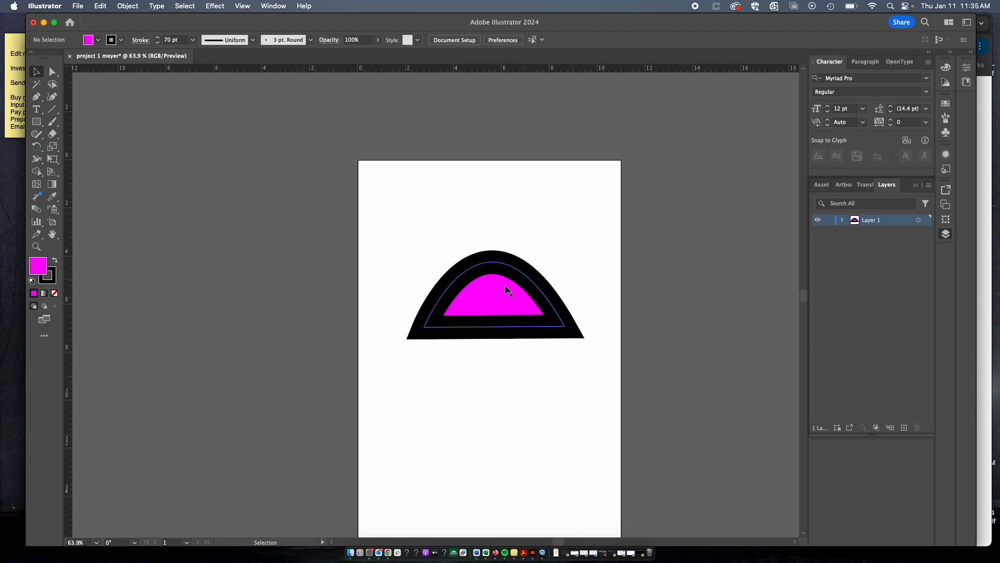
pyautogui.click(99, 41)
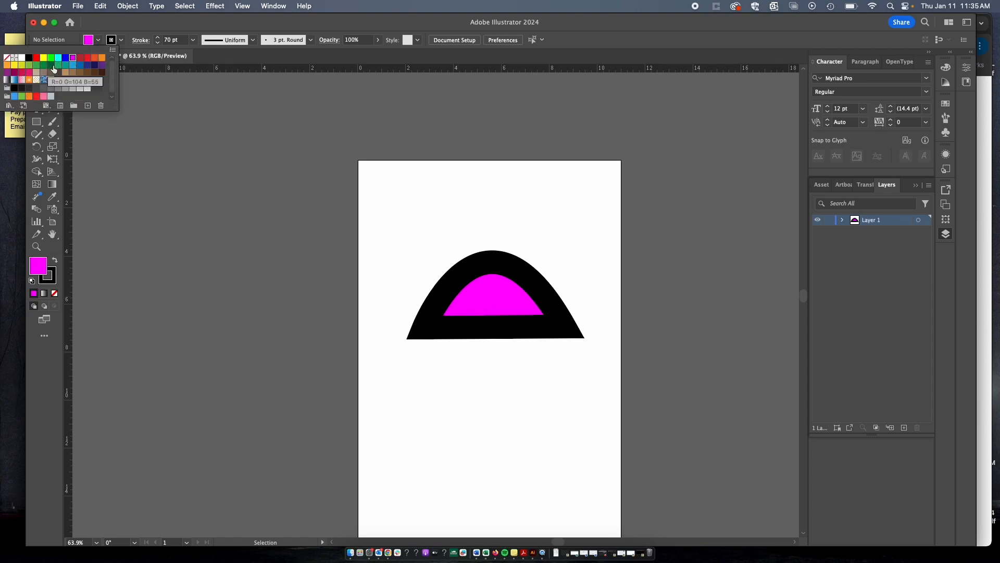
pyautogui.click(158, 144)
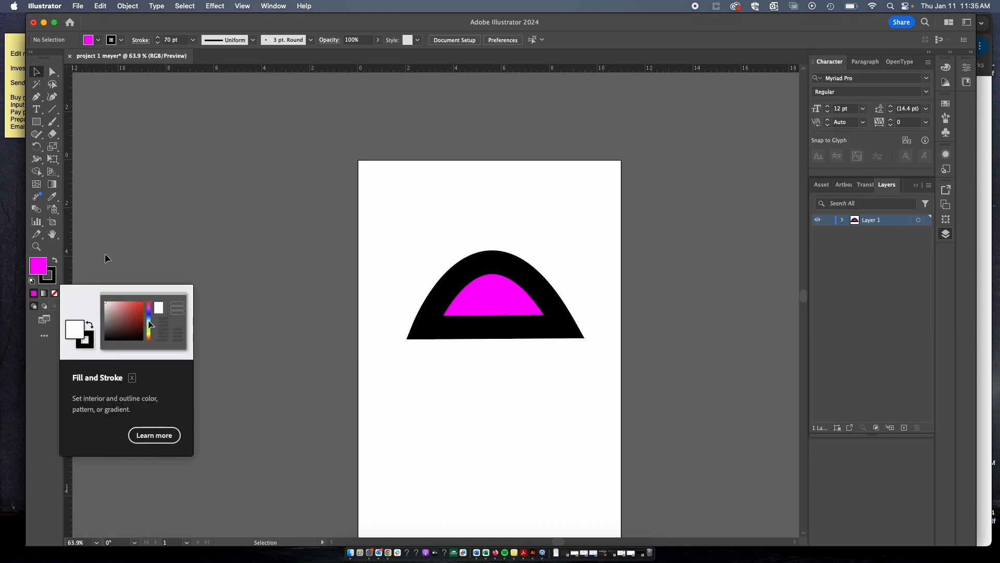
pyautogui.doubleClick(41, 269)
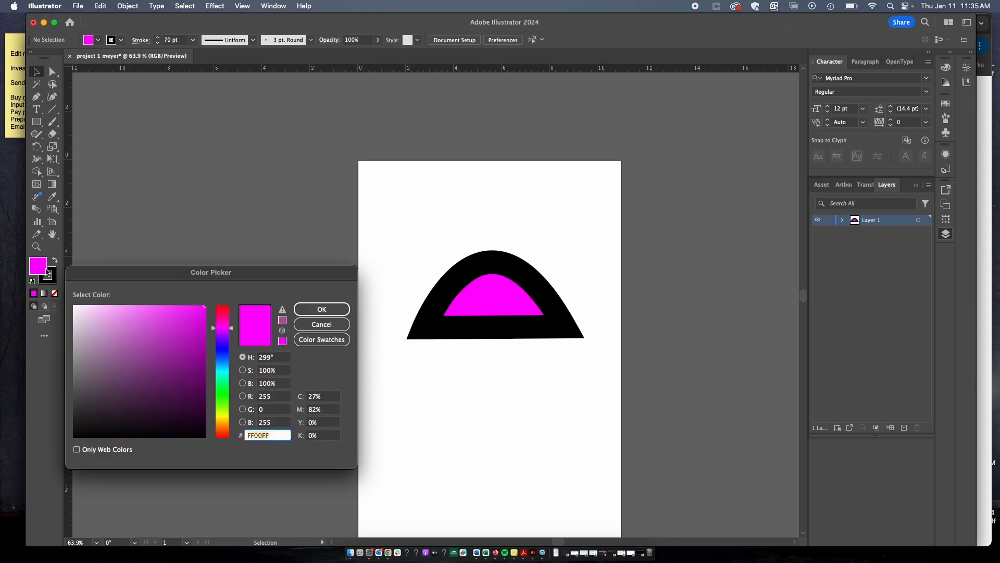
pyautogui.press('Escape')
# - Fill the half-dome with bright green 71EF0F using the Color Picker, and deselect it
pyautogui.click(495, 276)
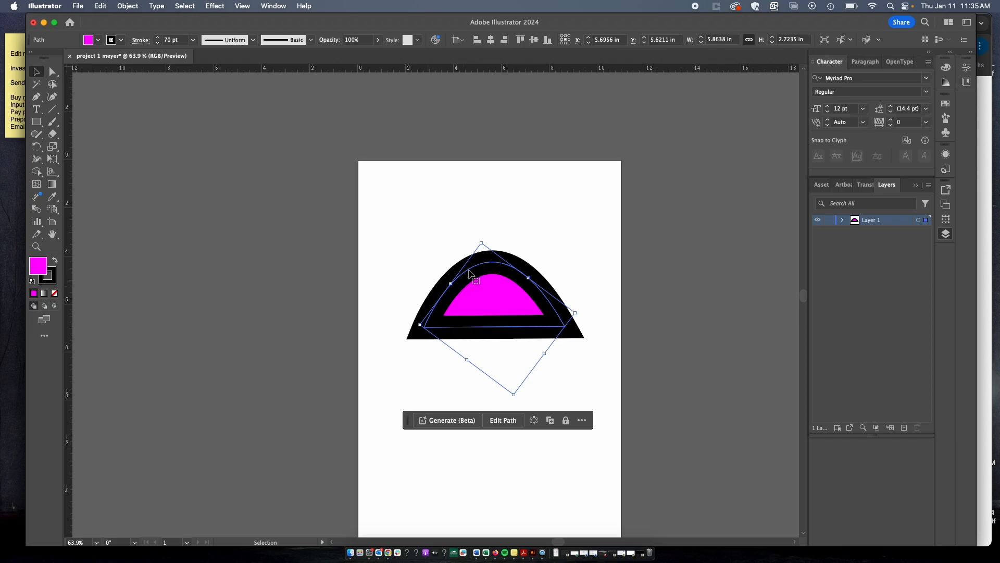
pyautogui.doubleClick(42, 270)
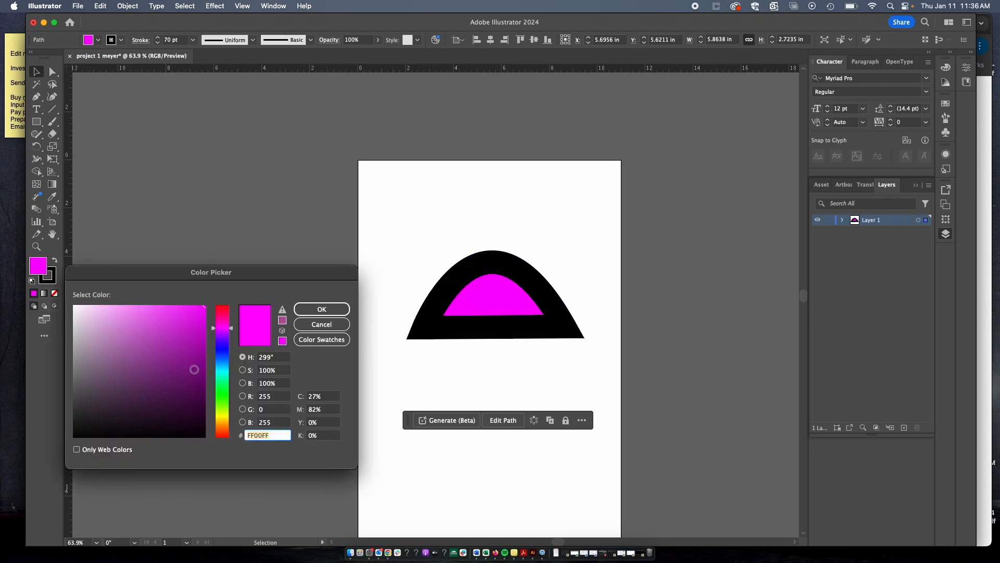
pyautogui.moveTo(154, 359); pyautogui.dragTo(225, 363)
pyautogui.click(182, 330)
pyautogui.moveTo(182, 330); pyautogui.dragTo(198, 312)
pyautogui.click(227, 405)
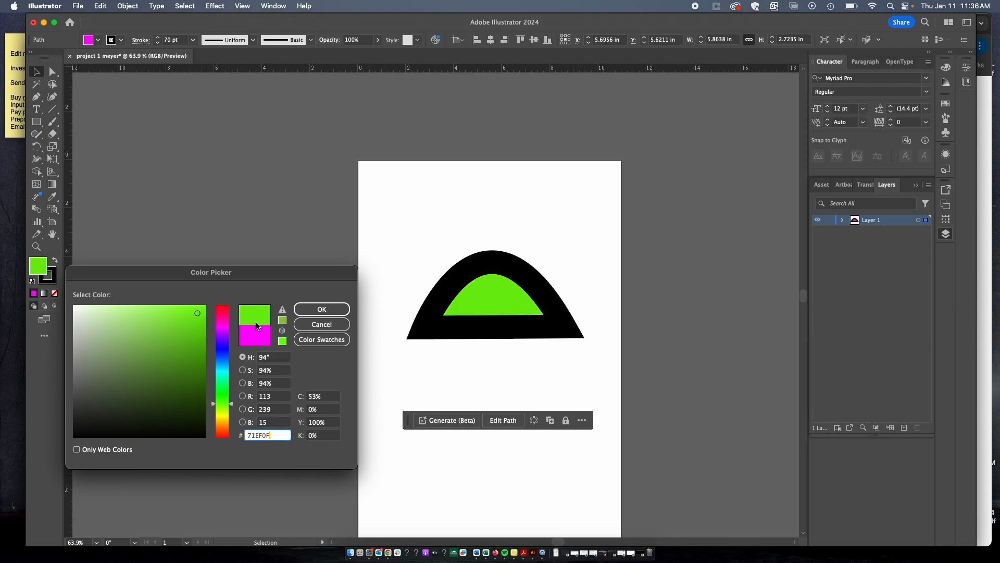
pyautogui.click(323, 309)
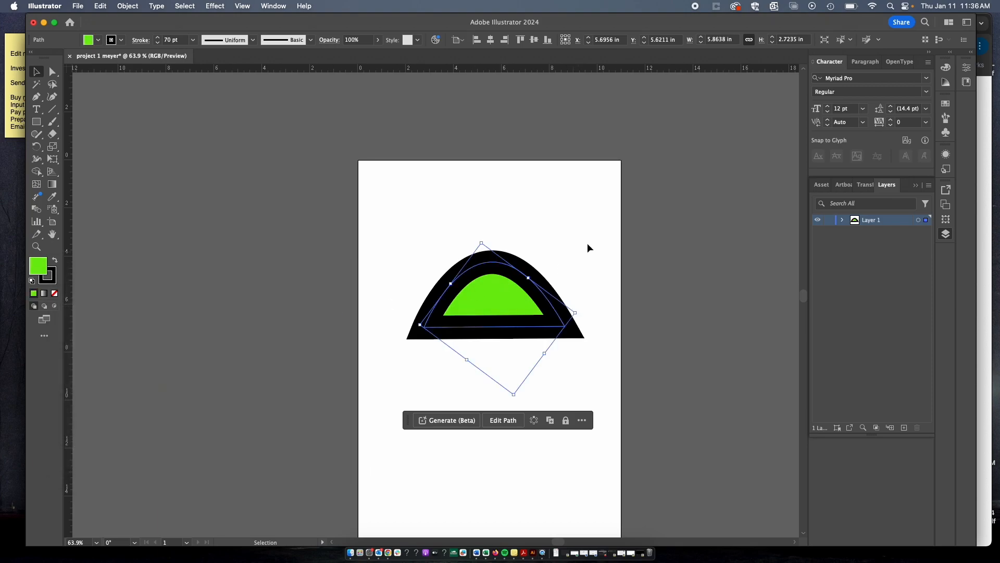
pyautogui.click(565, 265)
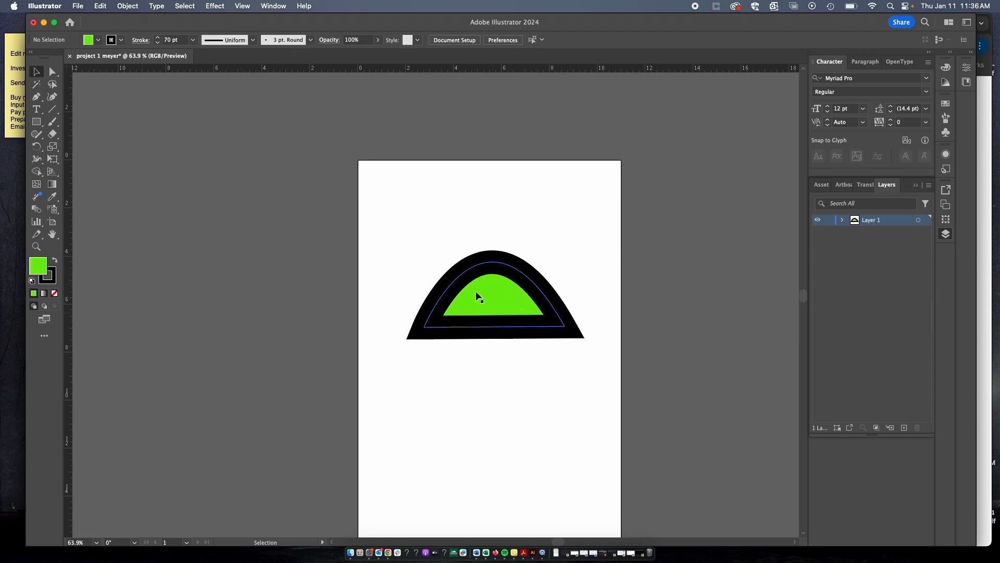
pyautogui.click(121, 40)
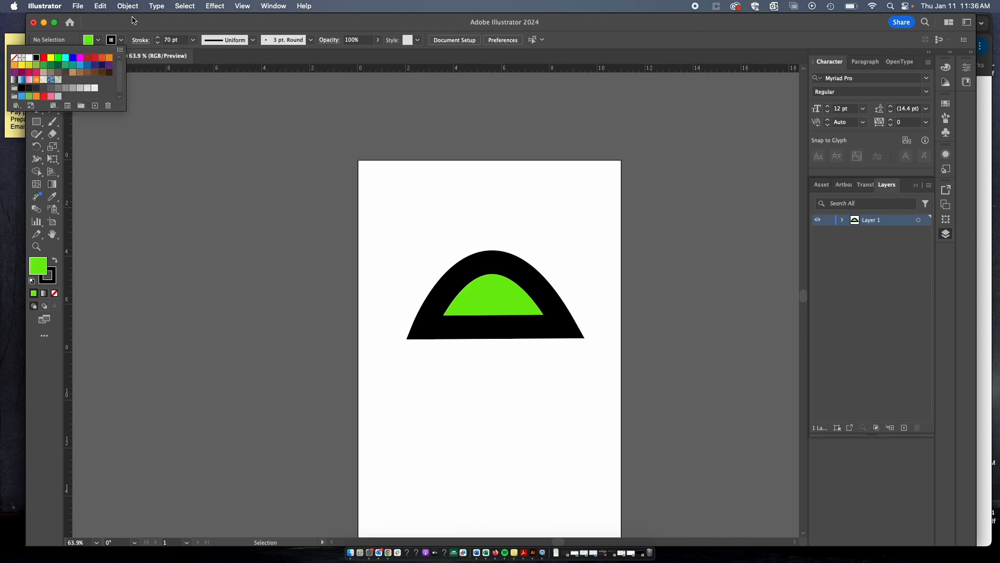
pyautogui.click(106, 90)
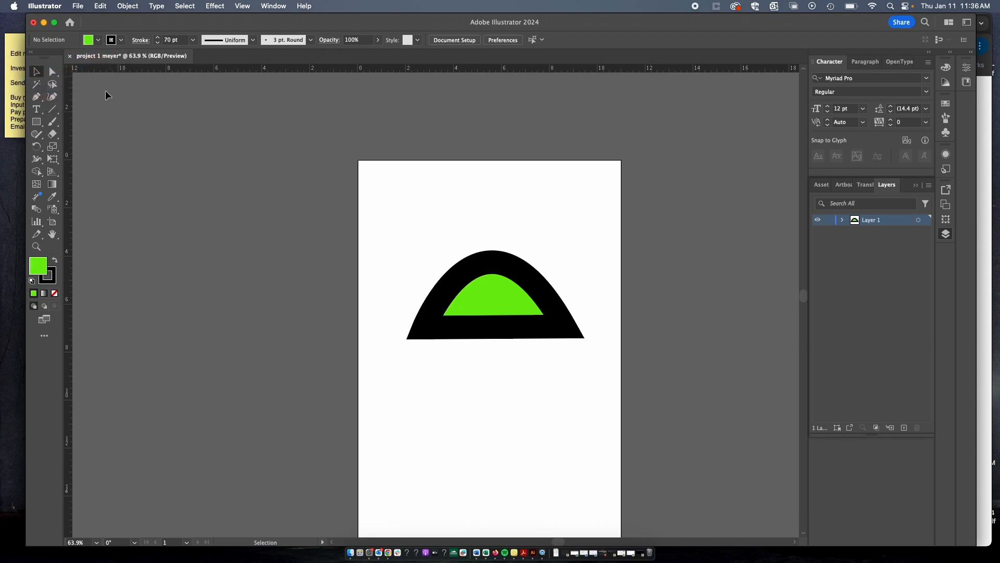
pyautogui.doubleClick(54, 285)
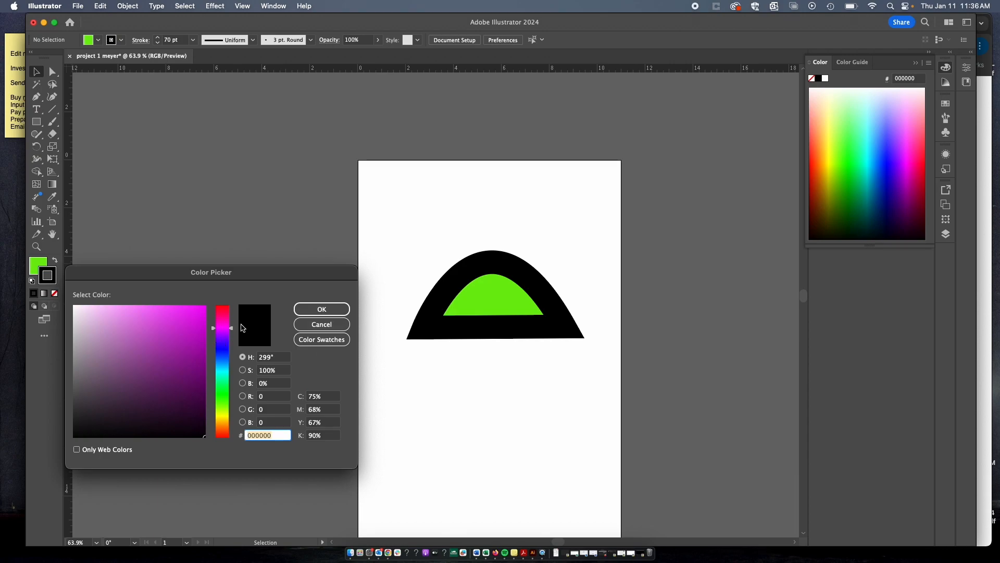
pyautogui.moveTo(174, 383)
pyautogui.mouseDown()
pyautogui.moveTo(137, 372)
pyautogui.moveTo(183, 323)
pyautogui.mouseUp()
pyautogui.click(321, 324)
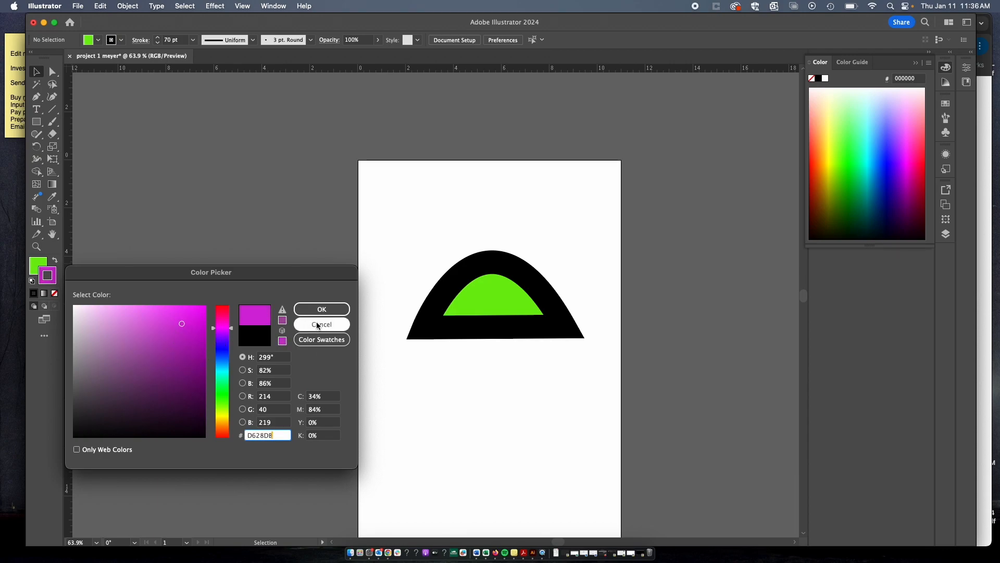
# - Recolour the half-dome's stroke to a reddish brown using the Color Picker, and deselect the shape
pyautogui.click(516, 259)
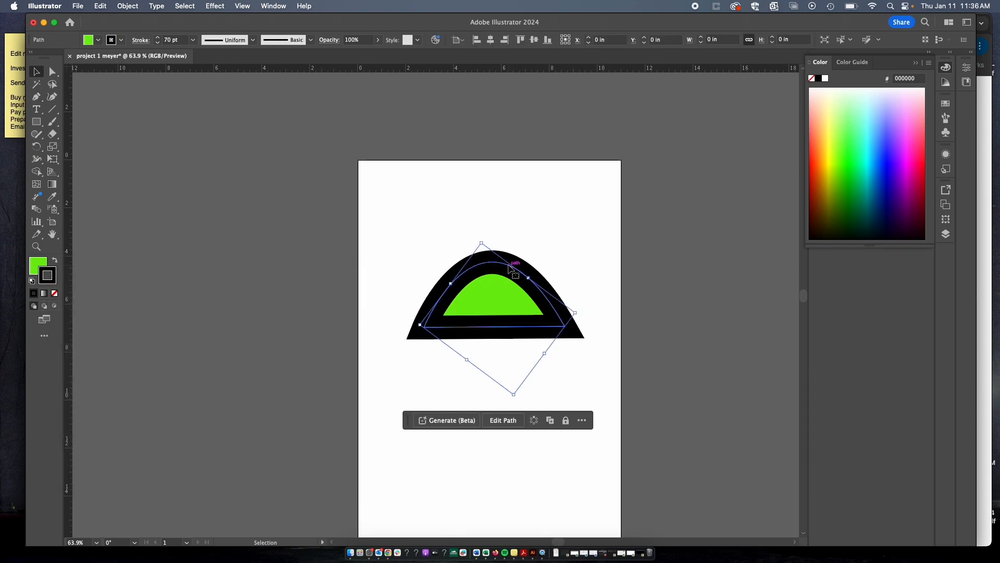
pyautogui.doubleClick(50, 280)
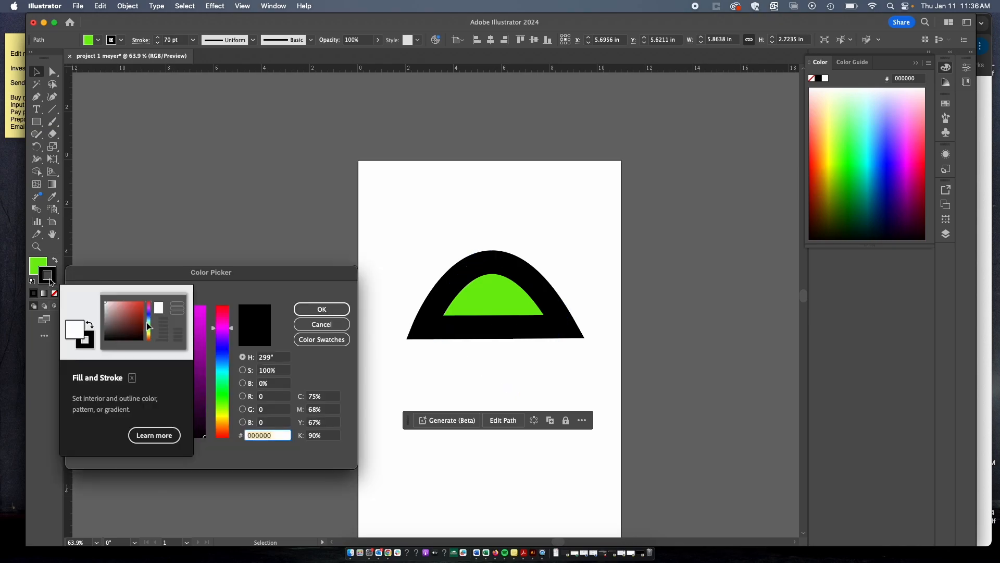
pyautogui.click(150, 336)
pyautogui.moveTo(150, 336)
pyautogui.mouseDown()
pyautogui.moveTo(196, 313)
pyautogui.moveTo(148, 346)
pyautogui.moveTo(157, 393)
pyautogui.moveTo(158, 326)
pyautogui.moveTo(148, 365)
pyautogui.moveTo(156, 384)
pyautogui.mouseUp()
pyautogui.click(230, 390)
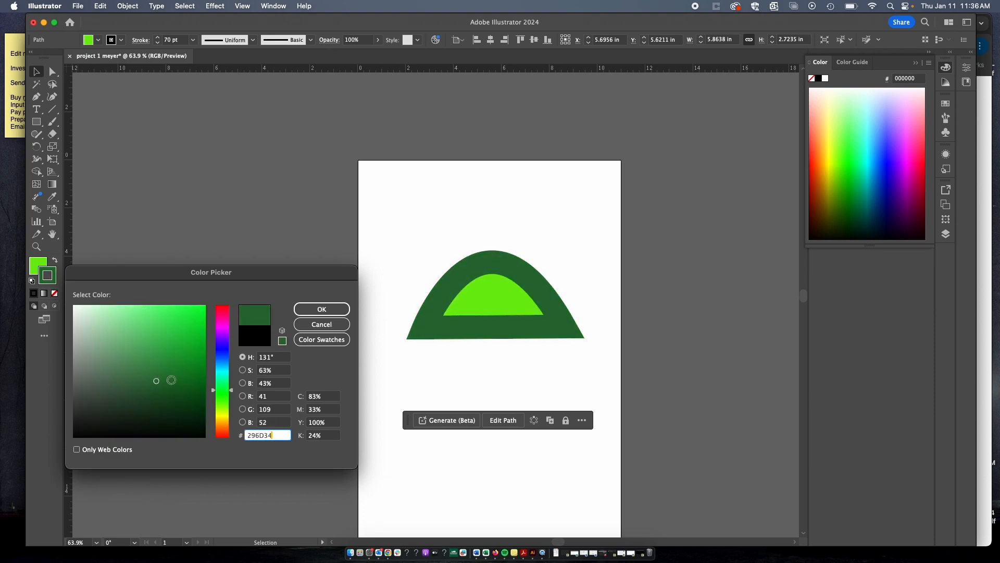
pyautogui.click(230, 420)
pyautogui.click(154, 344)
pyautogui.moveTo(154, 344)
pyautogui.mouseDown()
pyautogui.moveTo(198, 312)
pyautogui.moveTo(186, 344)
pyautogui.moveTo(138, 320)
pyautogui.moveTo(177, 358)
pyautogui.moveTo(153, 358)
pyautogui.mouseUp()
pyautogui.click(226, 437)
pyautogui.click(322, 309)
pyautogui.click(450, 200)
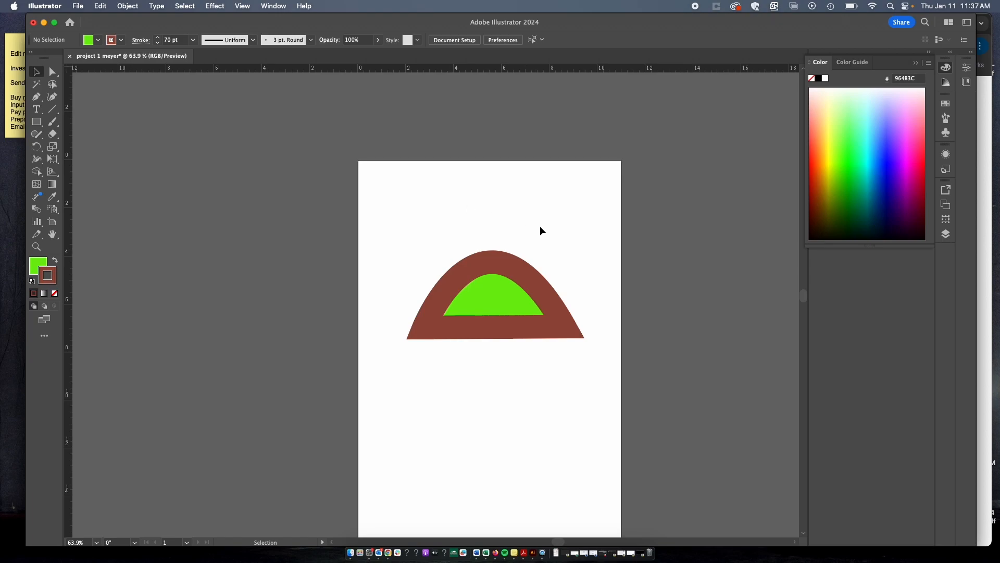
# - Delete the half-dome from the artboard
pyautogui.click(525, 299)
pyautogui.press('Delete')
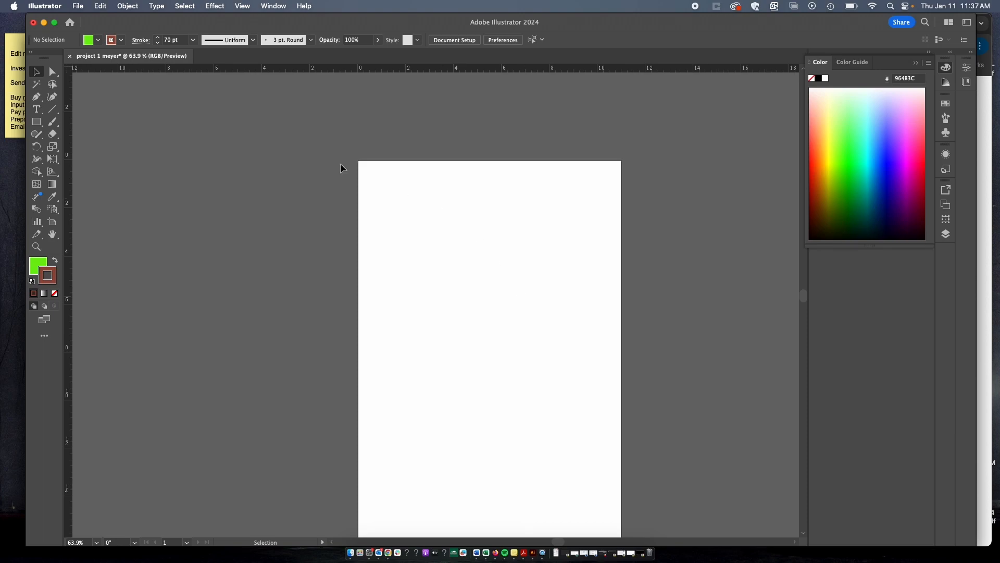
pyautogui.click(42, 125)
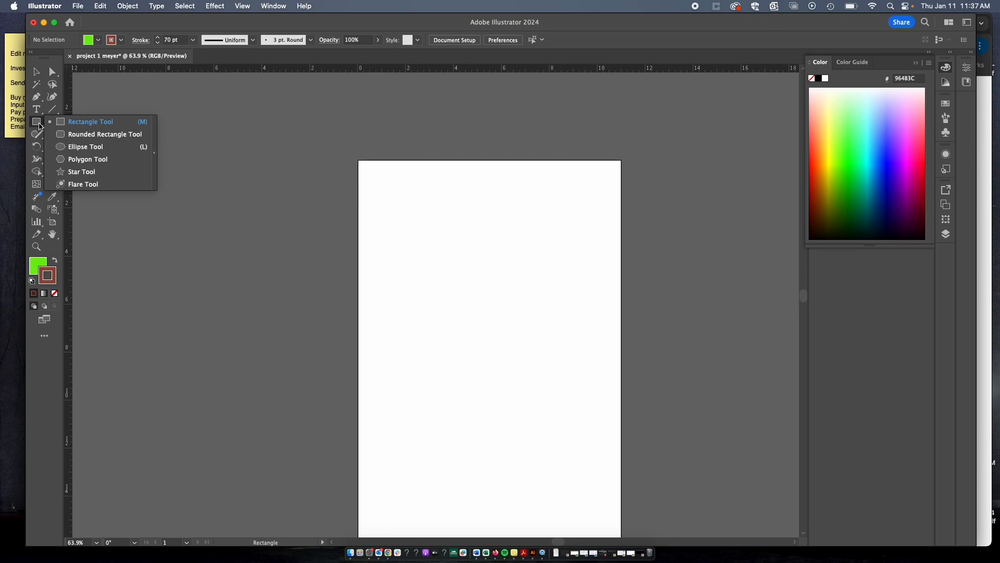
pyautogui.click(93, 99)
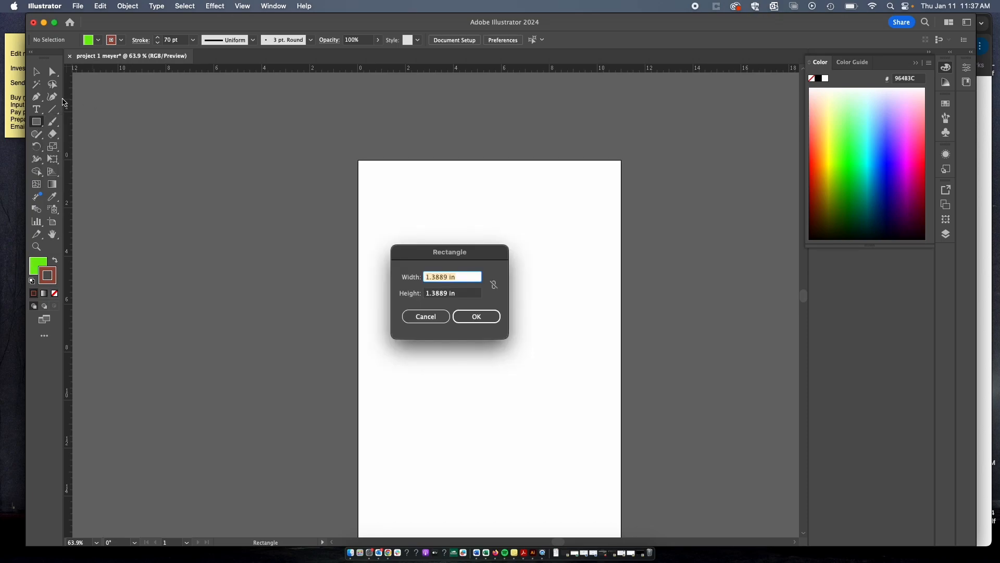
pyautogui.click(433, 316)
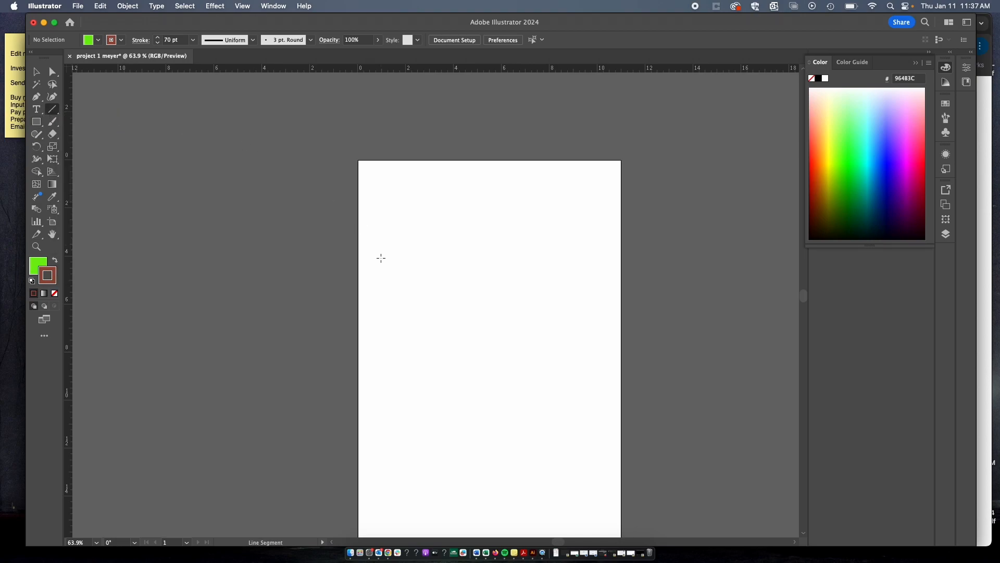
# - Draw nine straight lines at varied angles across the artboard with the Line Segment tool, letting several of them cross
pyautogui.moveTo(419, 230)
pyautogui.mouseDown()
pyautogui.moveTo(432, 481)
pyautogui.moveTo(418, 459)
pyautogui.moveTo(511, 409)
pyautogui.moveTo(441, 432)
pyautogui.moveTo(415, 409)
pyautogui.moveTo(416, 448)
pyautogui.moveTo(516, 320)
pyautogui.moveTo(440, 459)
pyautogui.moveTo(436, 437)
pyautogui.moveTo(410, 458)
pyautogui.moveTo(468, 395)
pyautogui.moveTo(366, 364)
pyautogui.moveTo(513, 394)
pyautogui.moveTo(426, 450)
pyautogui.mouseUp()
pyautogui.moveTo(448, 188); pyautogui.dragTo(500, 338)
pyautogui.moveTo(566, 216); pyautogui.dragTo(553, 400)
pyautogui.moveTo(382, 415); pyautogui.dragTo(382, 415)
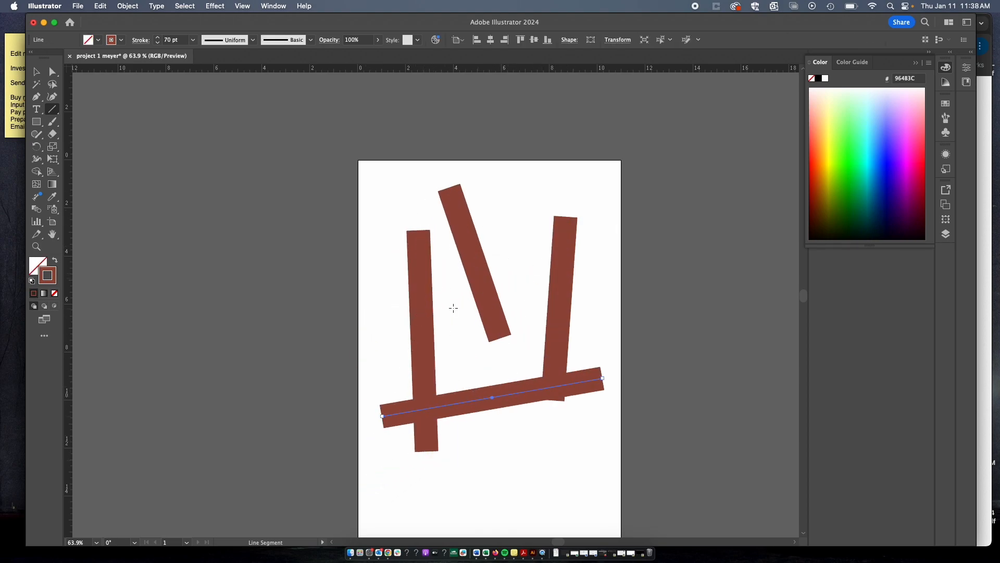
pyautogui.moveTo(454, 308); pyautogui.dragTo(559, 467)
pyautogui.moveTo(463, 489); pyautogui.dragTo(385, 352)
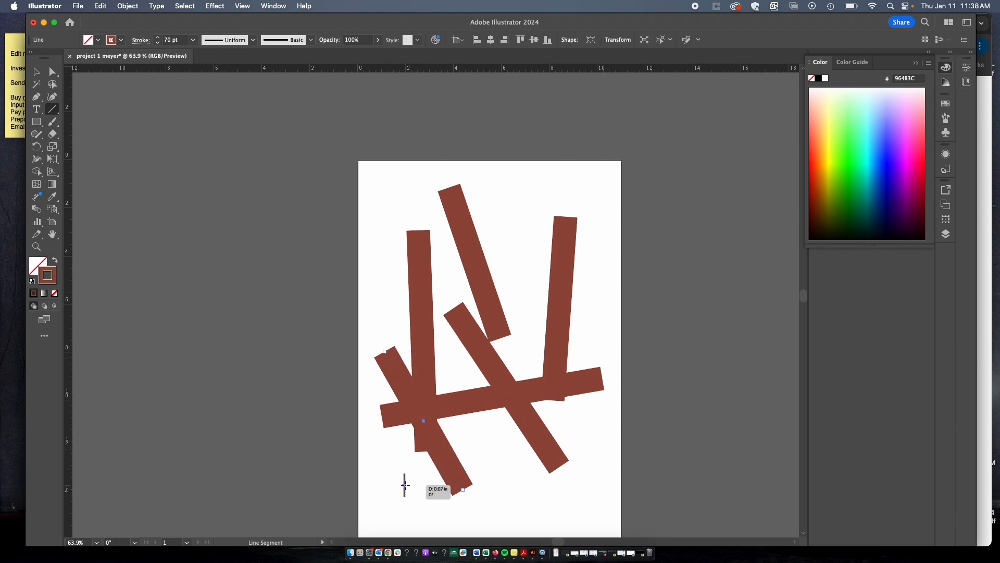
pyautogui.moveTo(403, 485); pyautogui.dragTo(519, 477)
pyautogui.moveTo(566, 506); pyautogui.dragTo(446, 348)
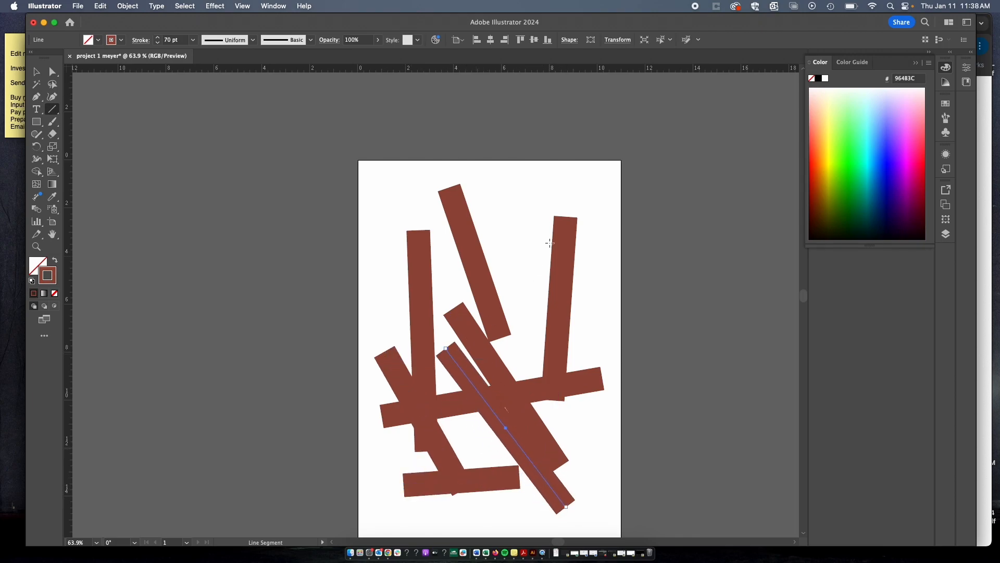
pyautogui.moveTo(551, 243); pyautogui.dragTo(412, 303)
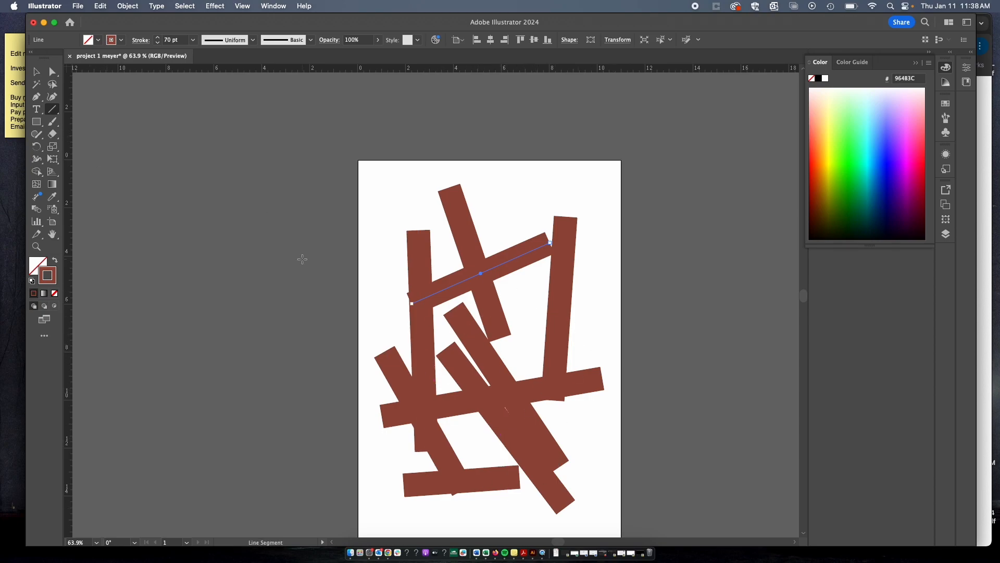
# - Move the contextual task bar off the artboard so it no longer covers the lines, and deselect everything
pyautogui.click(36, 73)
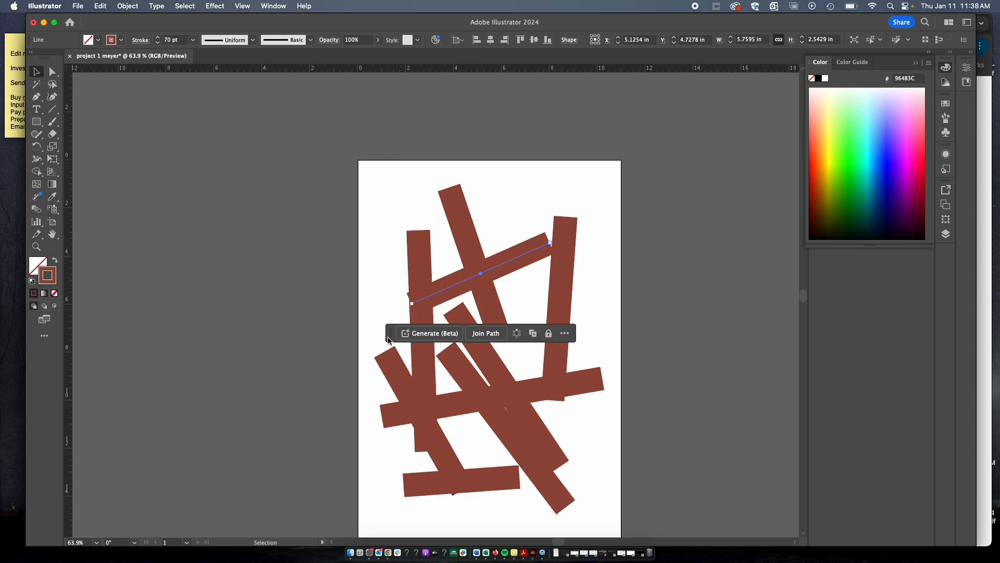
pyautogui.moveTo(391, 338); pyautogui.dragTo(112, 465)
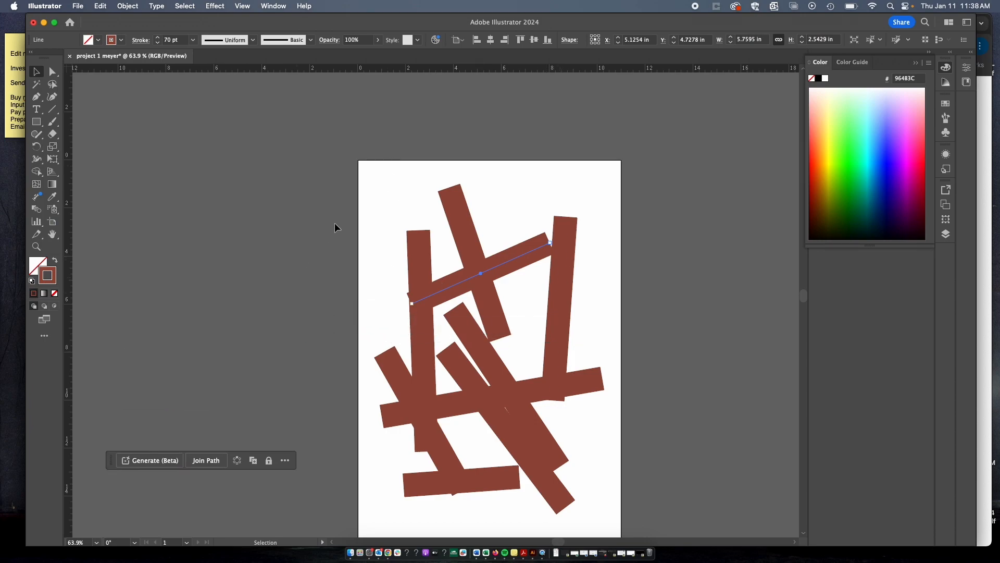
pyautogui.click(455, 205)
pyautogui.click(396, 202)
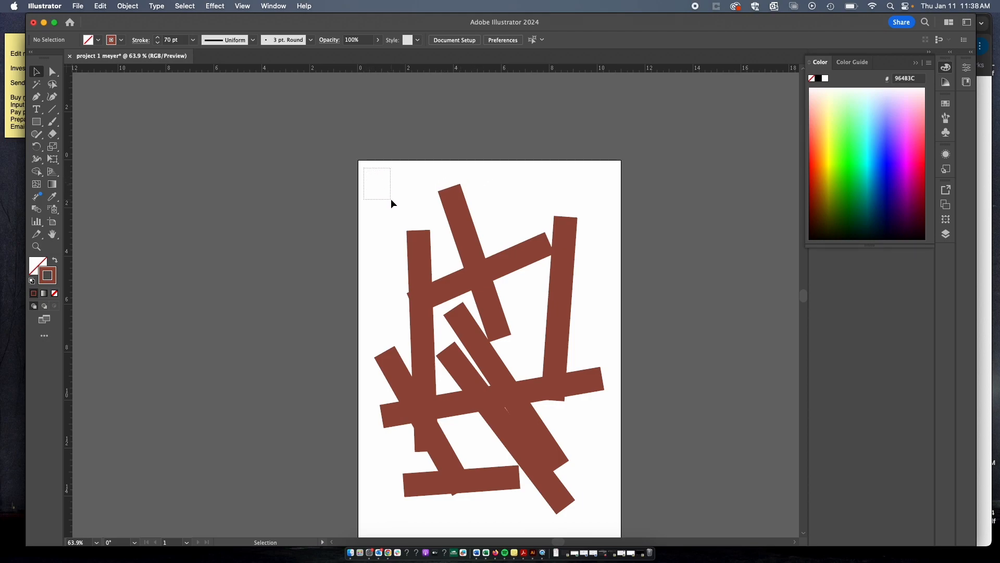
# - Select all nine lines and lower their stroke weight step by step to 20 pt
pyautogui.moveTo(416, 220); pyautogui.dragTo(611, 510)
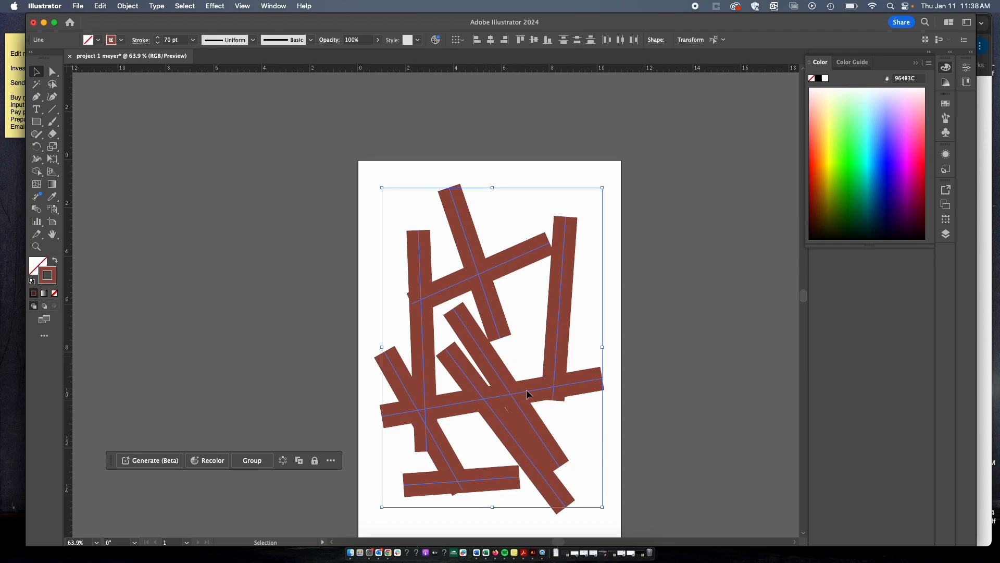
pyautogui.click(158, 43)
pyautogui.click(158, 43)
pyautogui.click(158, 43)
pyautogui.click(157, 43)
pyautogui.click(158, 43)
pyautogui.click(157, 43)
pyautogui.click(158, 43)
pyautogui.click(158, 42)
pyautogui.click(158, 43)
pyautogui.click(159, 44)
pyautogui.click(158, 44)
pyautogui.click(159, 44)
pyautogui.click(159, 45)
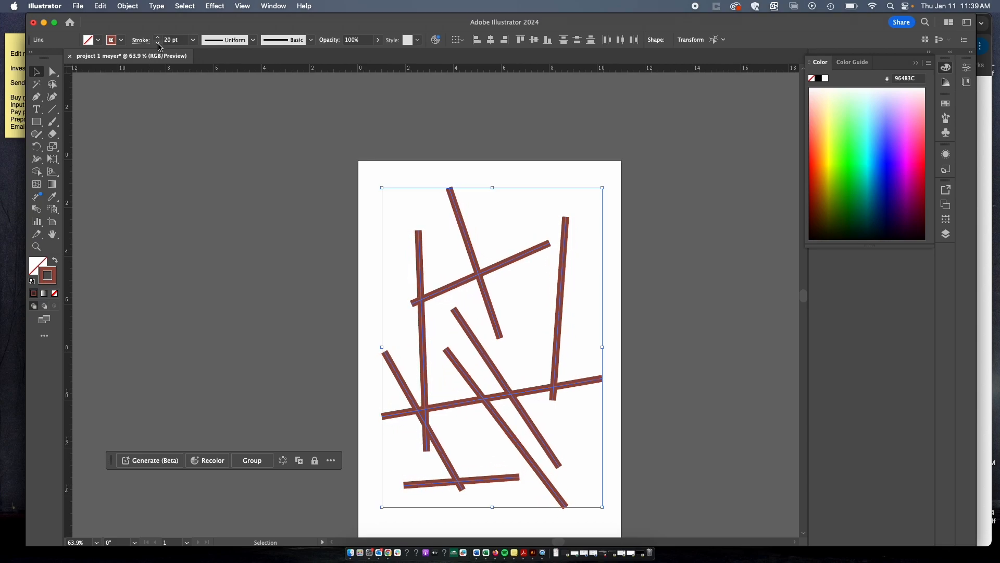
# - Change the stroke colour of the nine lines to the magenta swatch (FF00FF) and deselect them
pyautogui.click(121, 40)
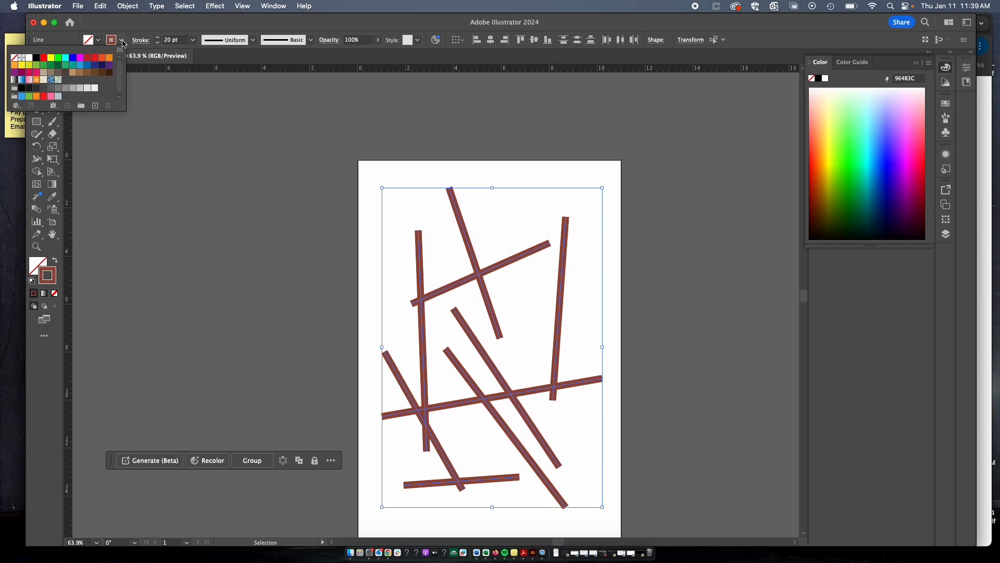
pyautogui.click(81, 57)
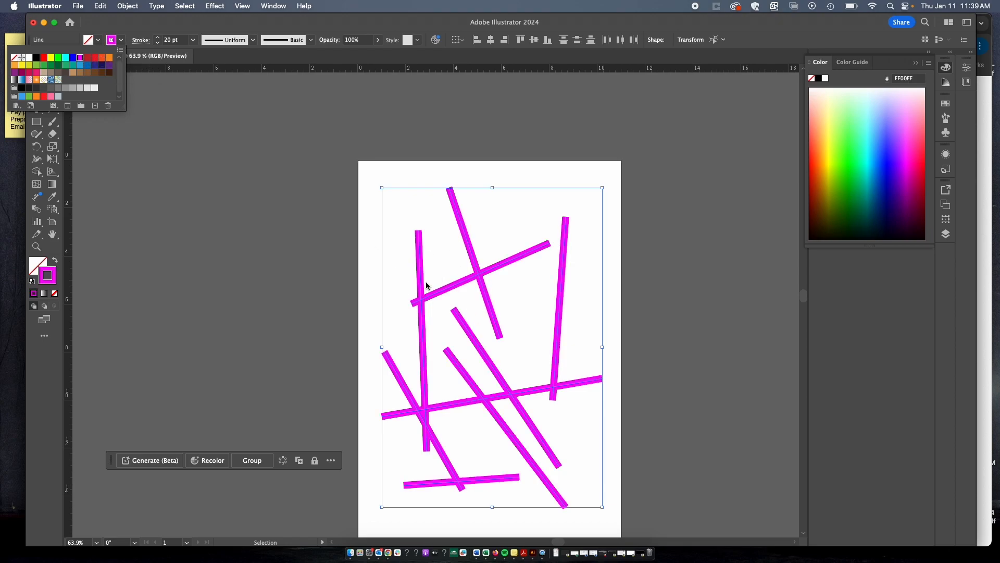
pyautogui.click(279, 214)
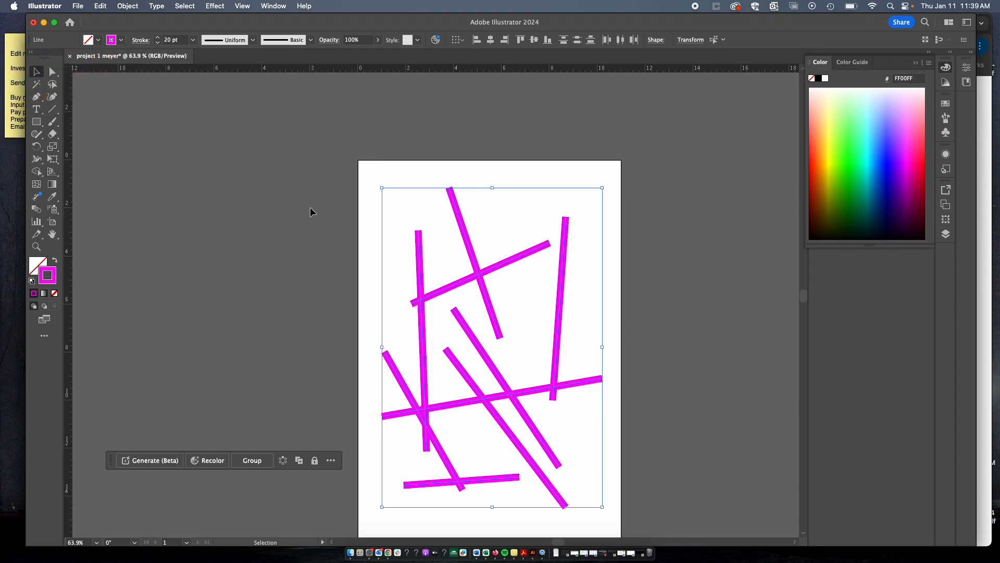
pyautogui.click(289, 237)
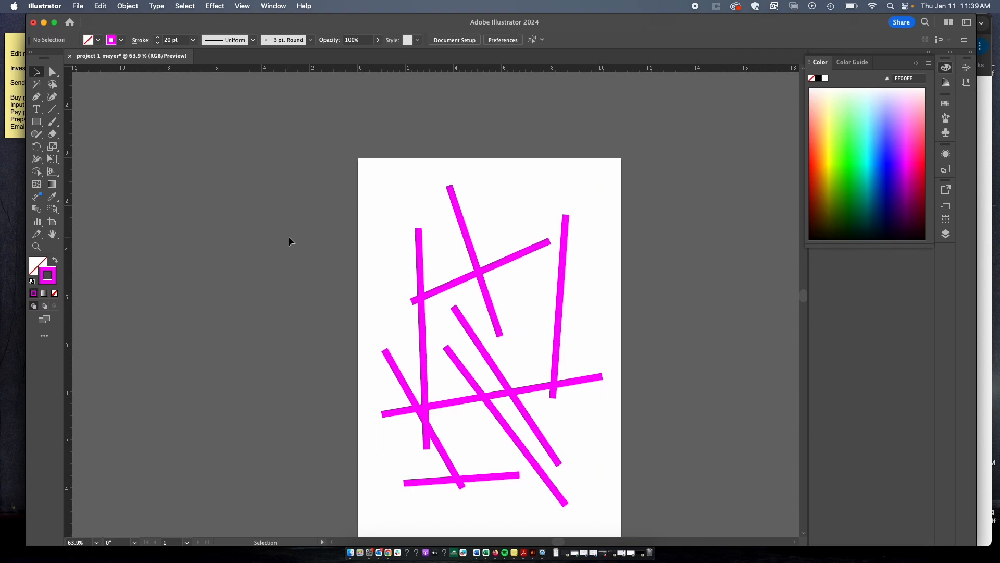
# - Select all nine magenta lines on the artboard and delete them
pyautogui.scroll(-3, 288, 241)
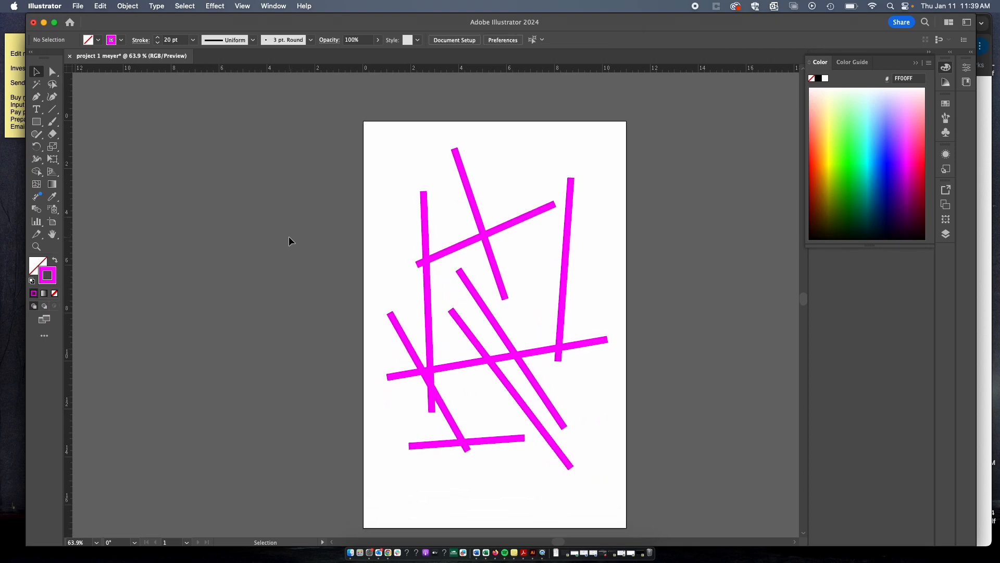
pyautogui.moveTo(390, 154); pyautogui.dragTo(608, 507)
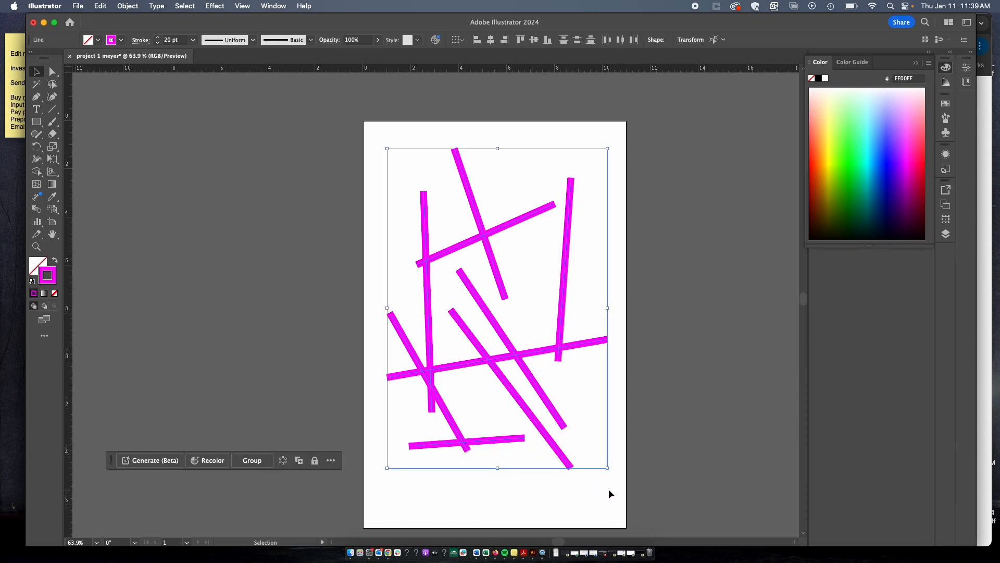
pyautogui.press('Delete')
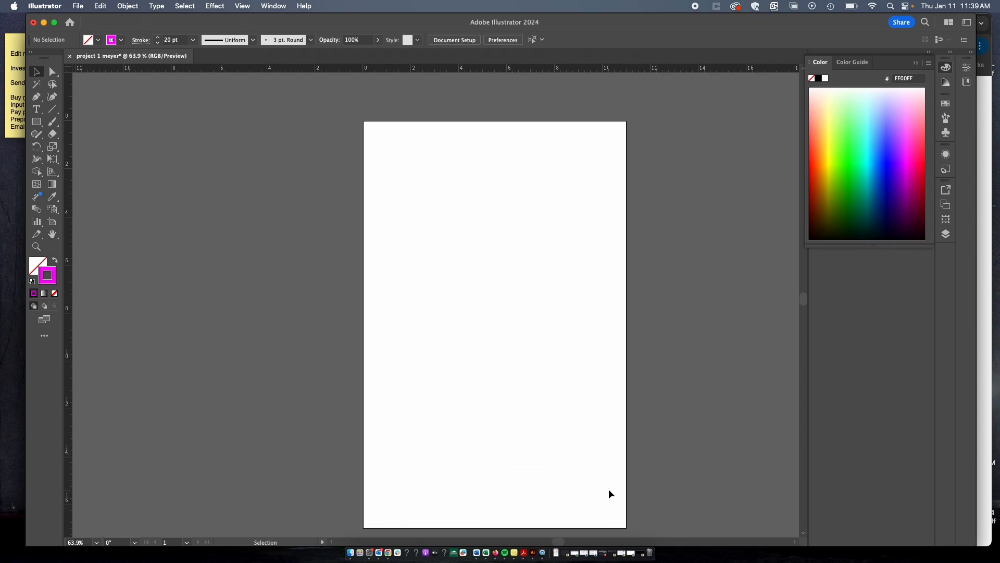
# - Draw a rectangle about 7.48 by 12.24 in on the empty artboard with the Rectangle tool and delete it
pyautogui.click(35, 123)
pyautogui.moveTo(393, 155); pyautogui.dragTo(572, 447)
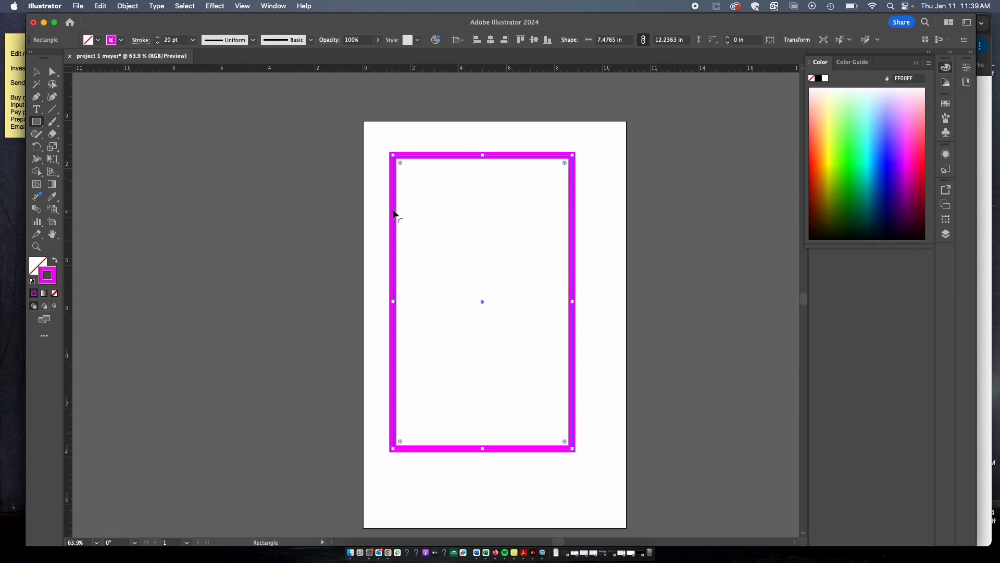
pyautogui.press('Delete')
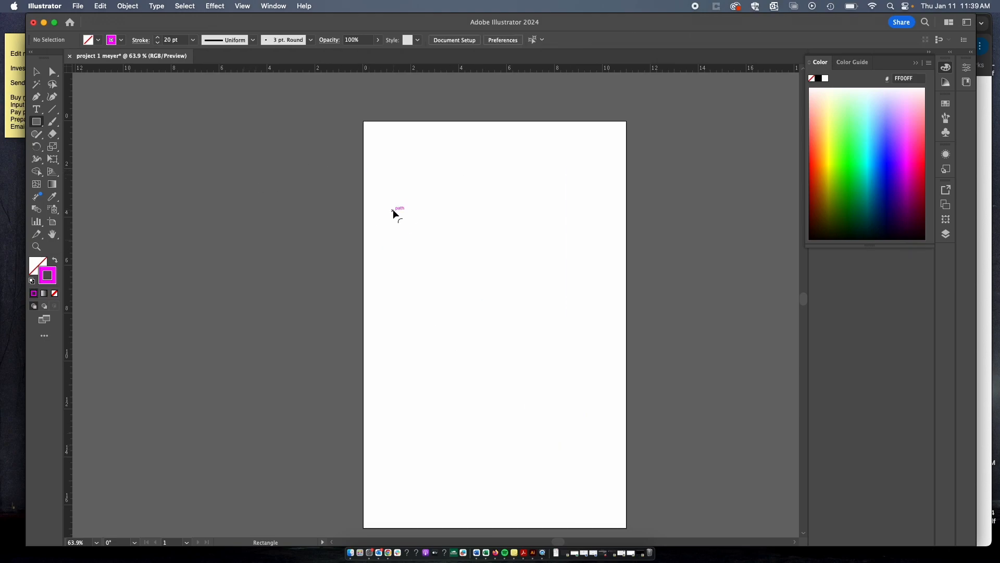
# - Draw a circle about 7.24 in across in the middle of the artboard with the Ellipse tool
pyautogui.click(38, 125)
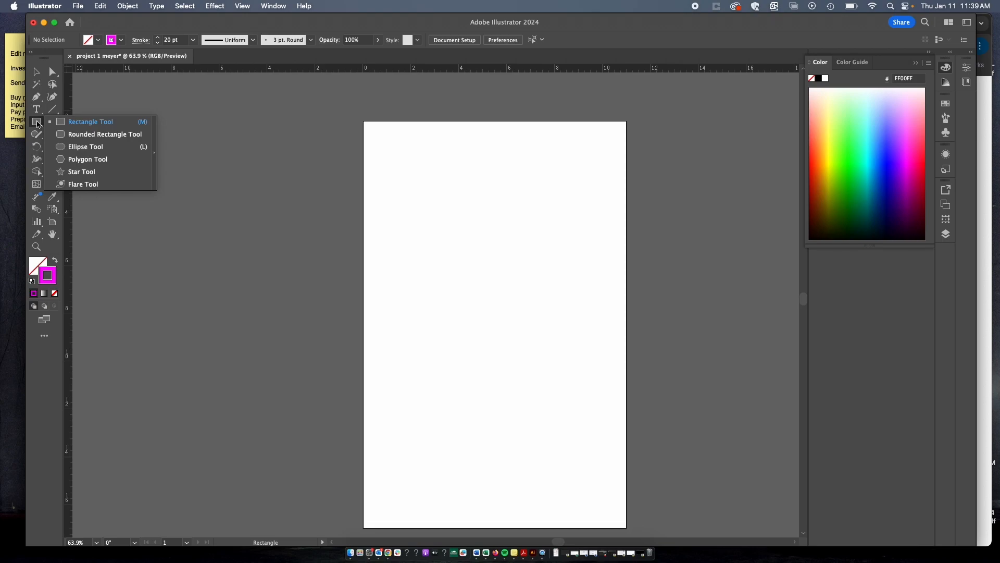
pyautogui.click(86, 147)
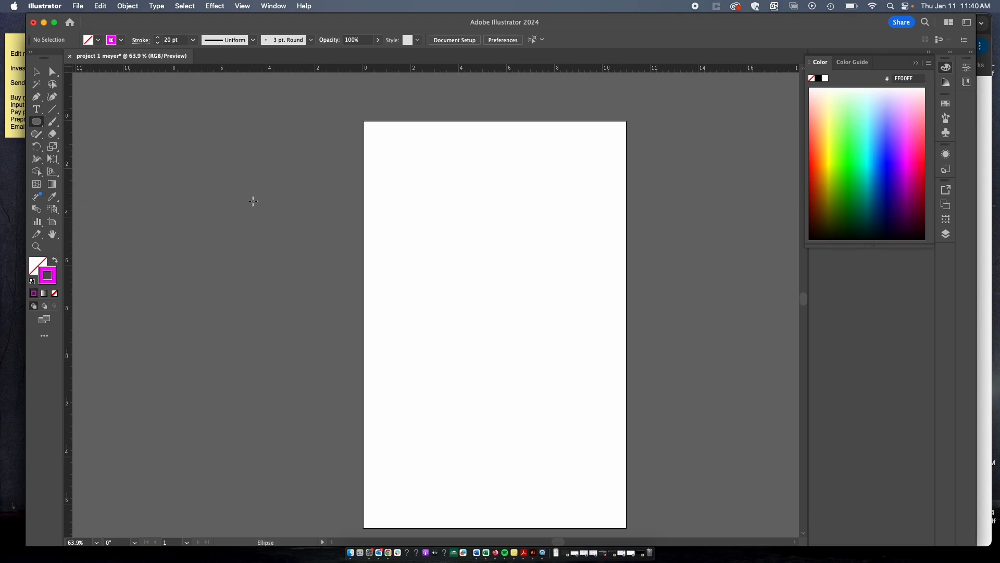
pyautogui.moveTo(428, 212); pyautogui.dragTo(532, 391)
# - Fill the circle with the cyan swatch, change its fill to dark blue and deselect it
pyautogui.click(98, 39)
pyautogui.click(56, 59)
pyautogui.click(437, 430)
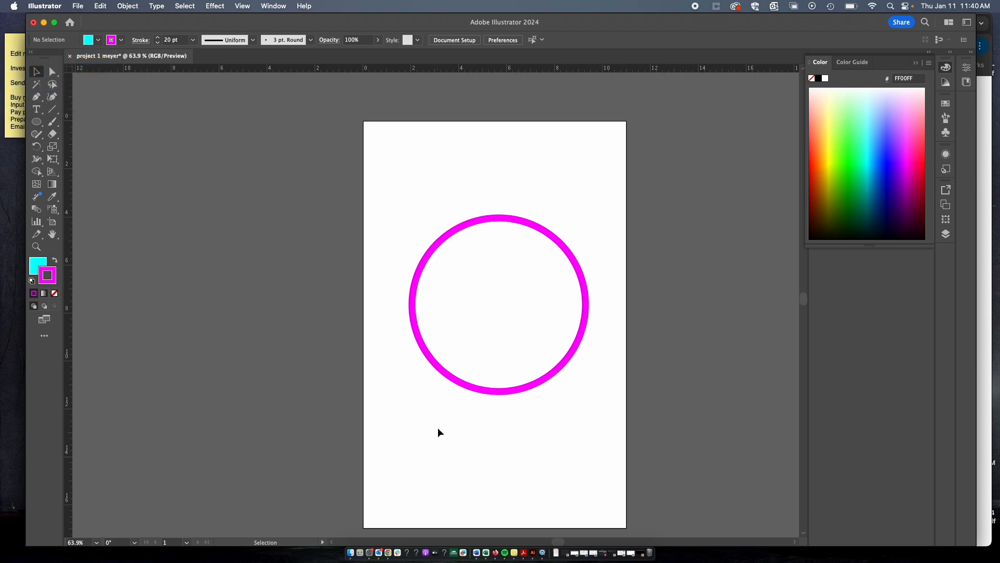
pyautogui.click(476, 389)
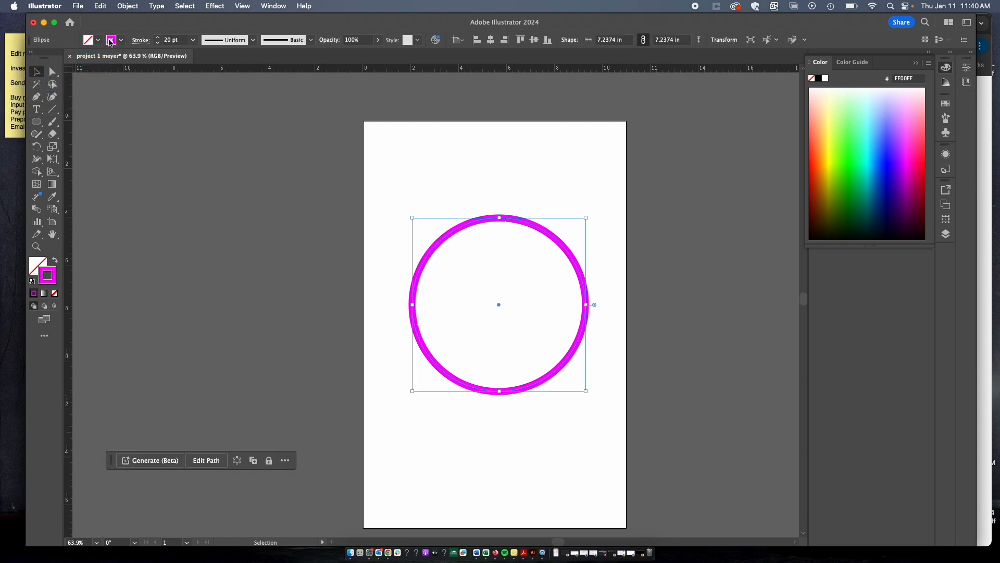
pyautogui.click(99, 40)
pyautogui.click(58, 58)
pyautogui.click(233, 172)
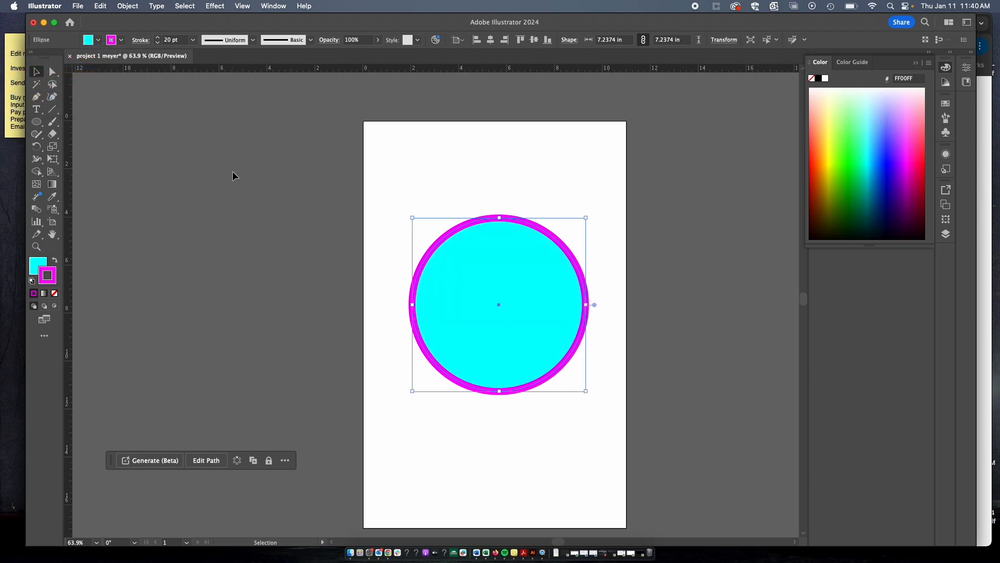
pyautogui.click(316, 220)
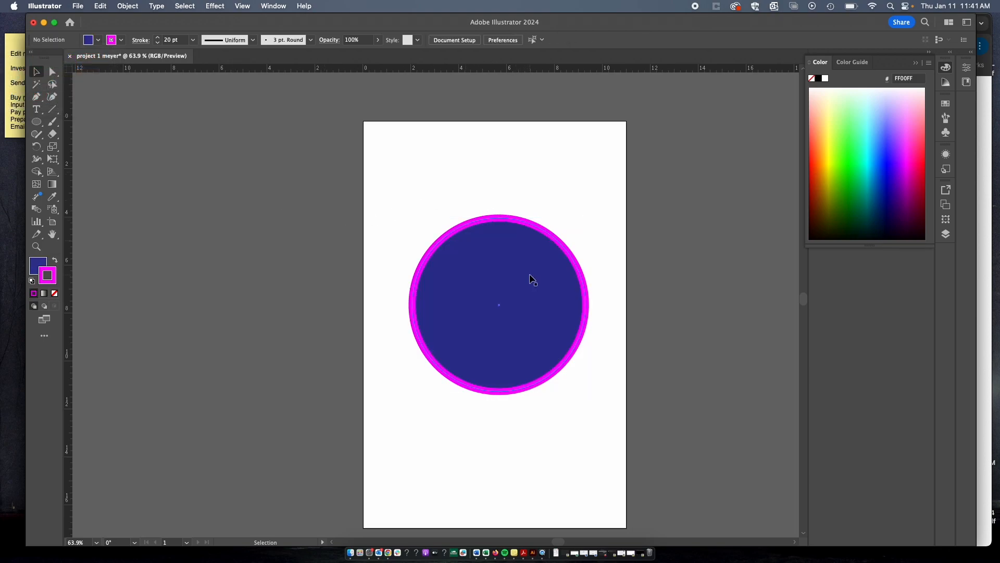
# - Move the dark blue circle slightly up and left by its filled interior, and deselect it
pyautogui.moveTo(530, 274)
pyautogui.mouseDown()
pyautogui.moveTo(488, 252)
pyautogui.moveTo(427, 256)
pyautogui.moveTo(526, 266)
pyautogui.mouseUp()
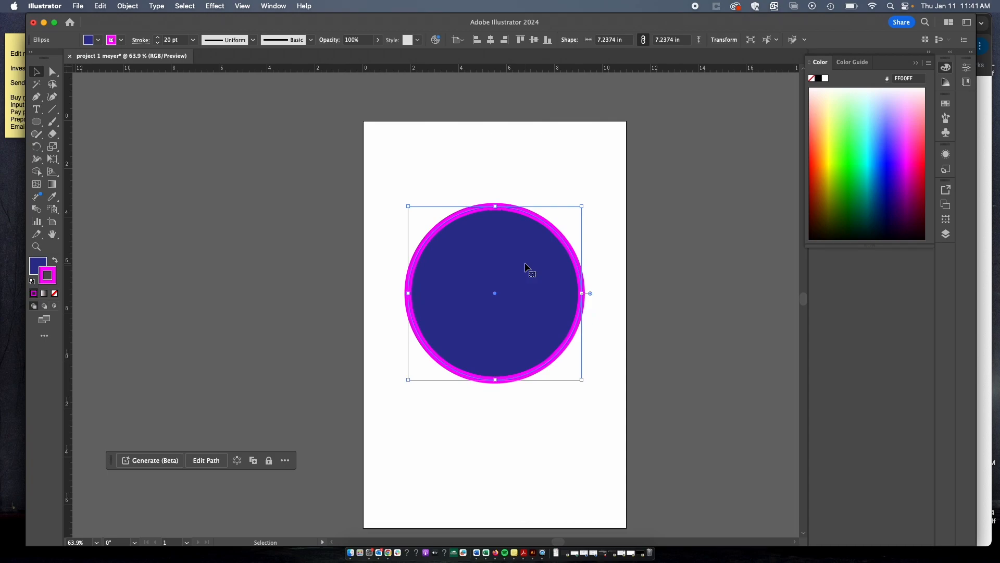
pyautogui.click(599, 242)
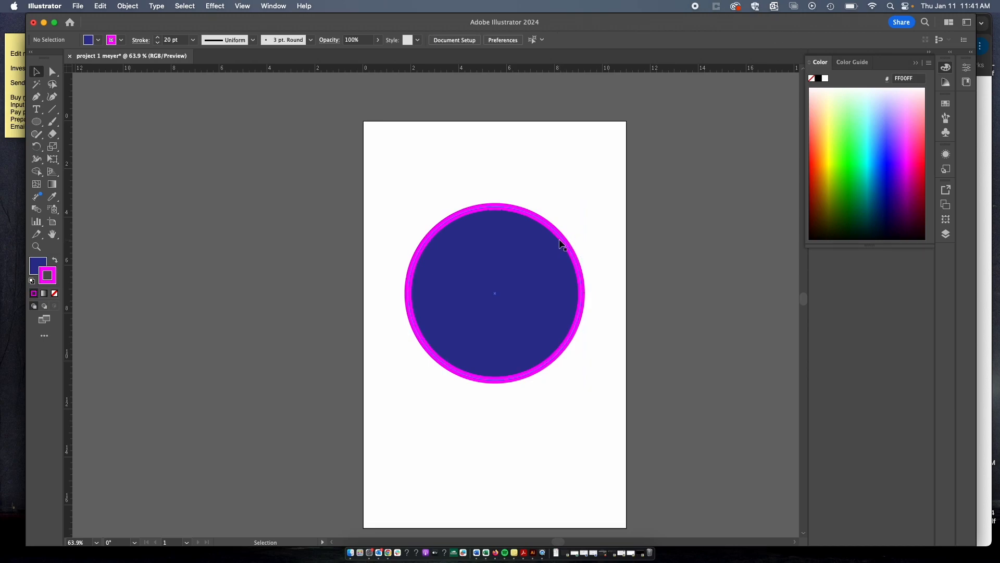
# - Narrow the application window to expose the full swatch list, and set the circle's stroke to None
pyautogui.click(539, 267)
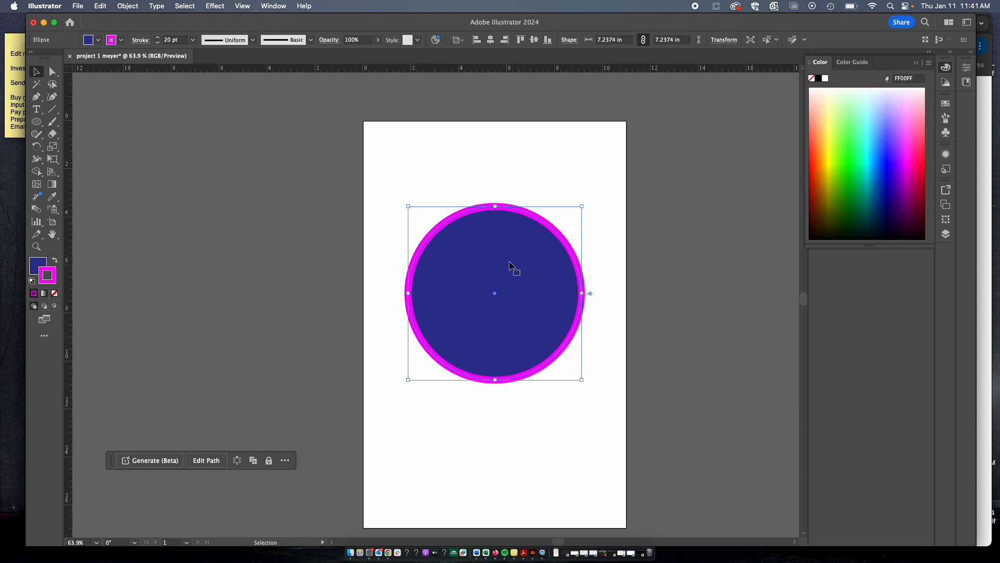
pyautogui.click(122, 40)
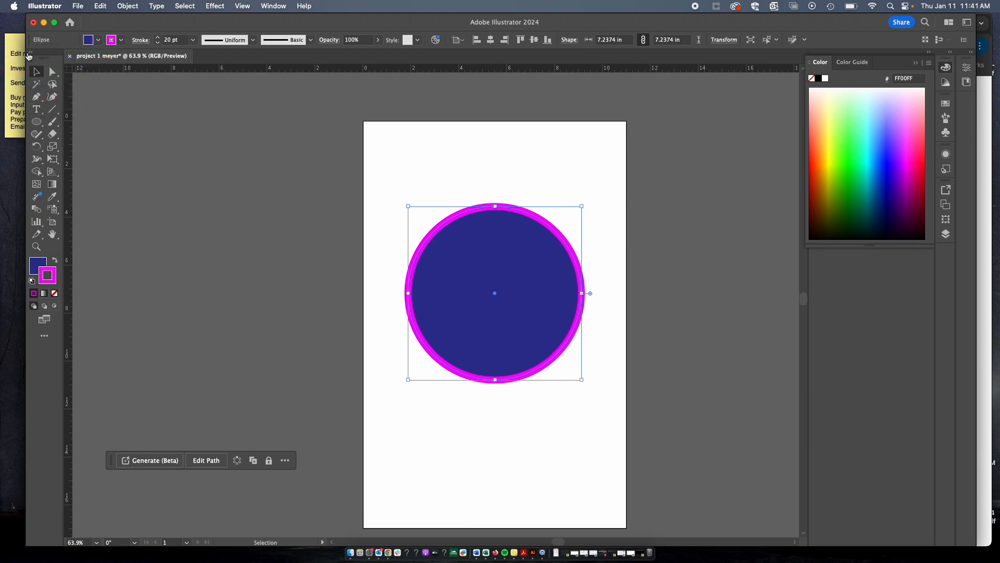
pyautogui.moveTo(27, 53); pyautogui.dragTo(92, 55)
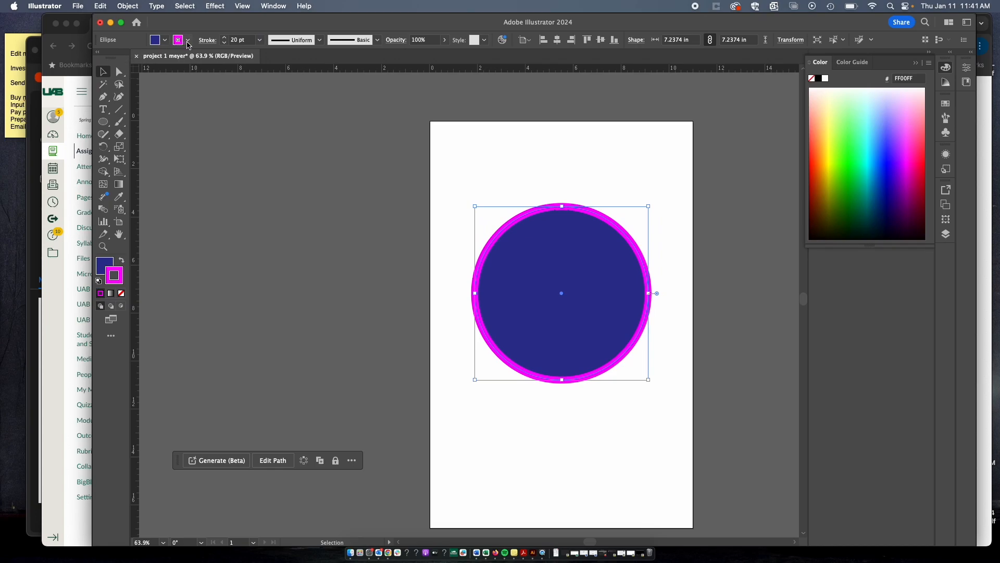
pyautogui.click(187, 41)
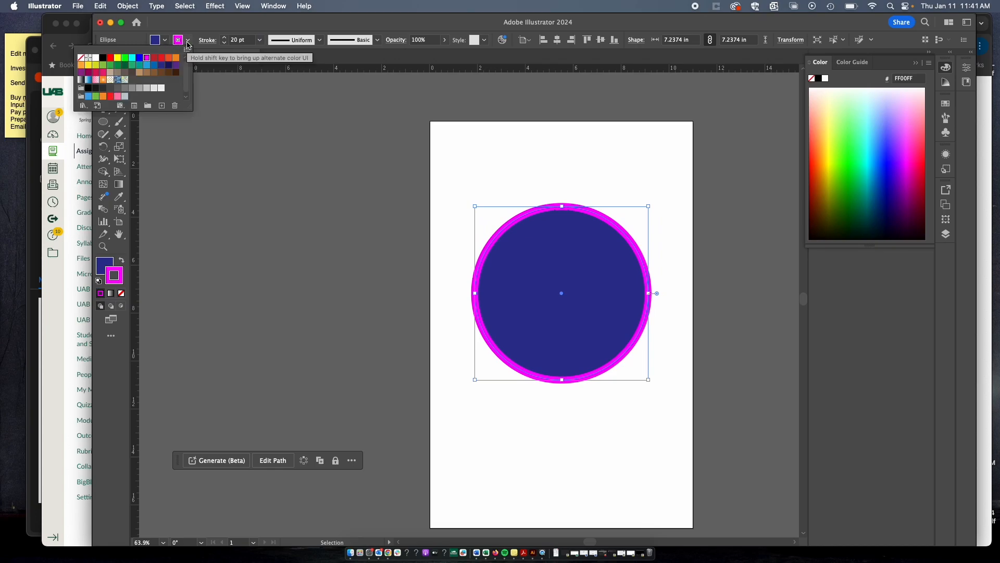
pyautogui.click(81, 59)
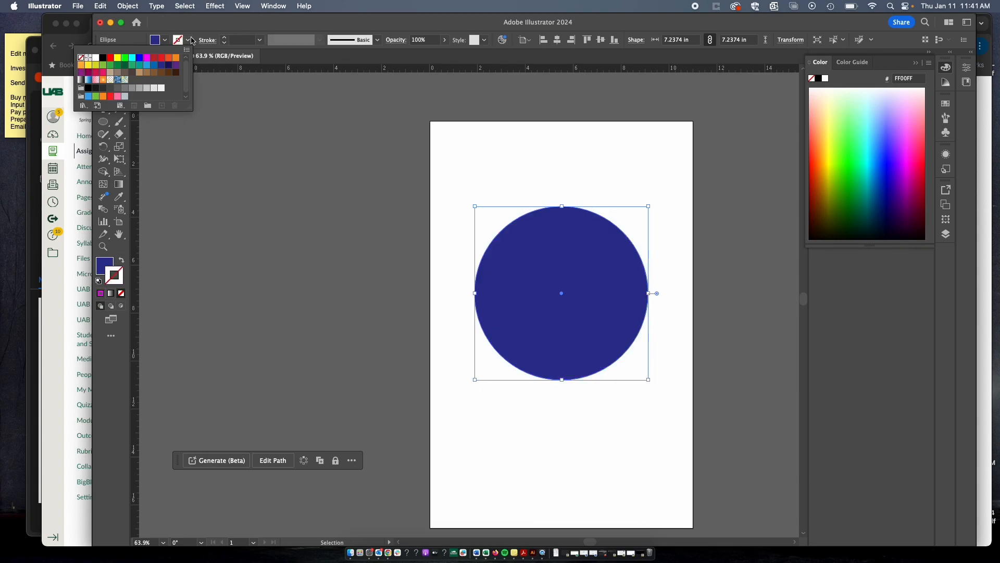
pyautogui.click(343, 205)
pyautogui.click(342, 205)
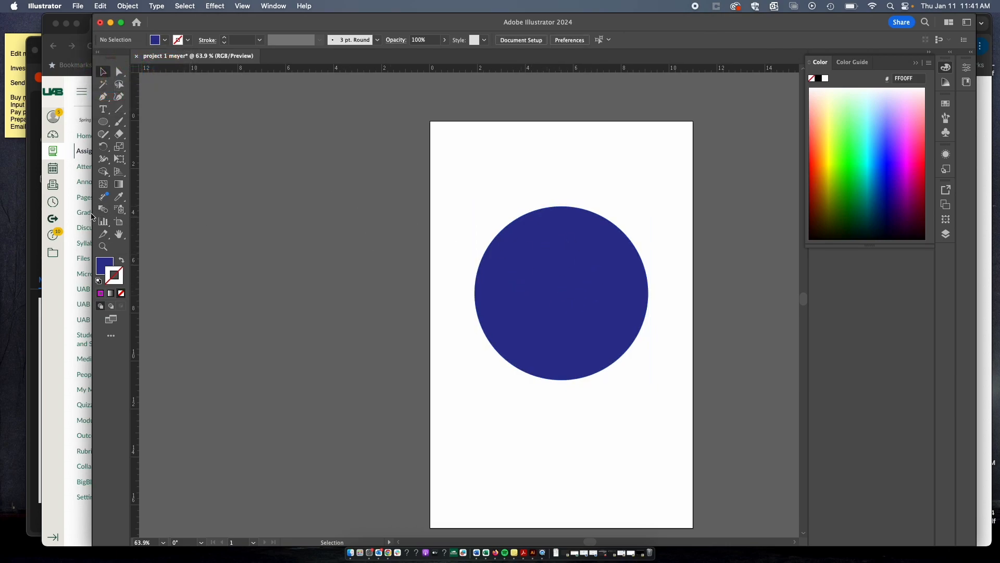
# - Widen the application window again and set the dark blue circle's fill to None
pyautogui.moveTo(93, 213); pyautogui.dragTo(49, 222)
pyautogui.moveTo(475, 282)
pyautogui.mouseDown()
pyautogui.moveTo(496, 252)
pyautogui.moveTo(474, 283)
pyautogui.mouseUp()
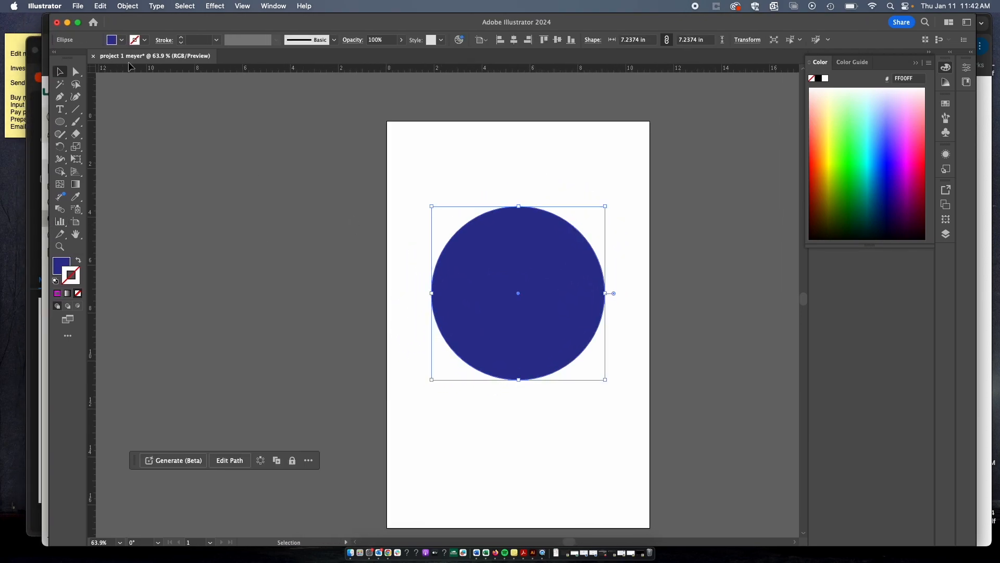
pyautogui.click(122, 41)
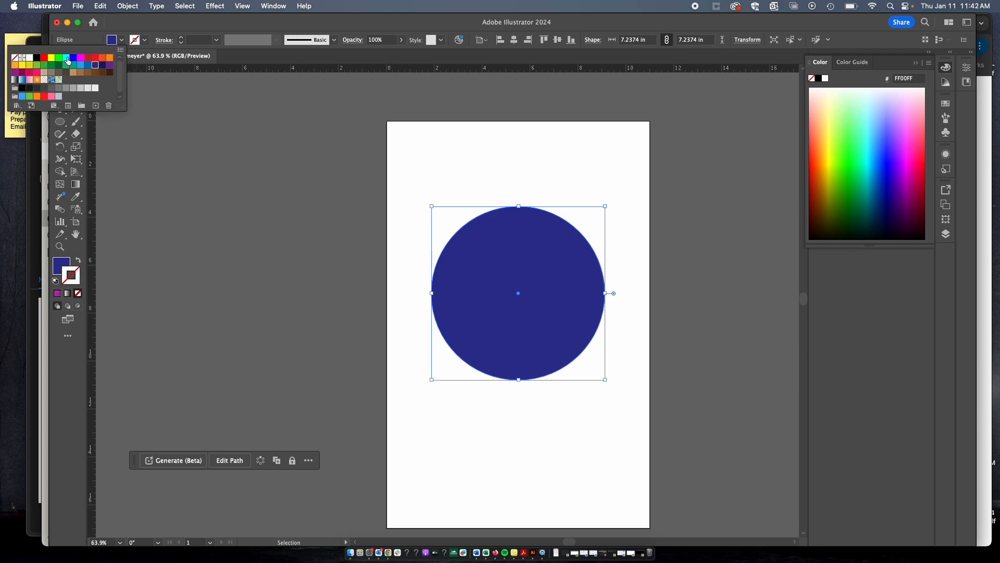
pyautogui.click(15, 58)
# - Give the unfilled circle a stroke in the magenta swatch, raise its weight to 13 pt and deselect it
pyautogui.click(145, 40)
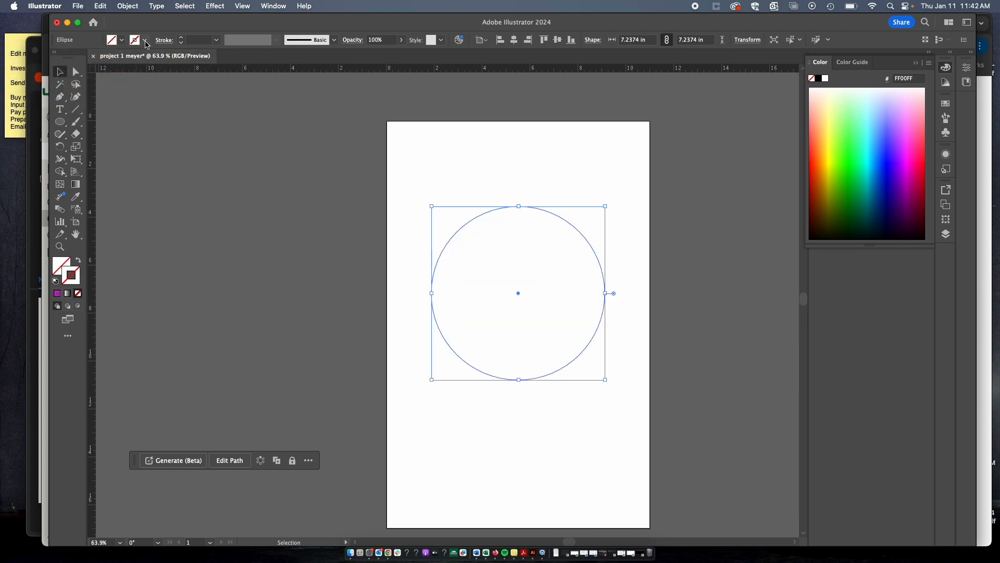
pyautogui.click(144, 40)
pyautogui.click(104, 57)
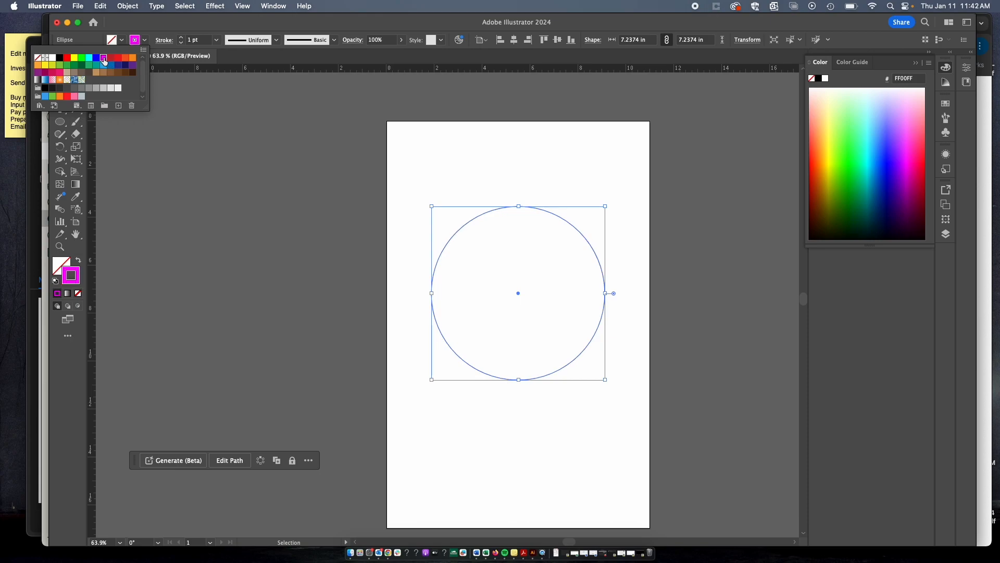
pyautogui.click(183, 38)
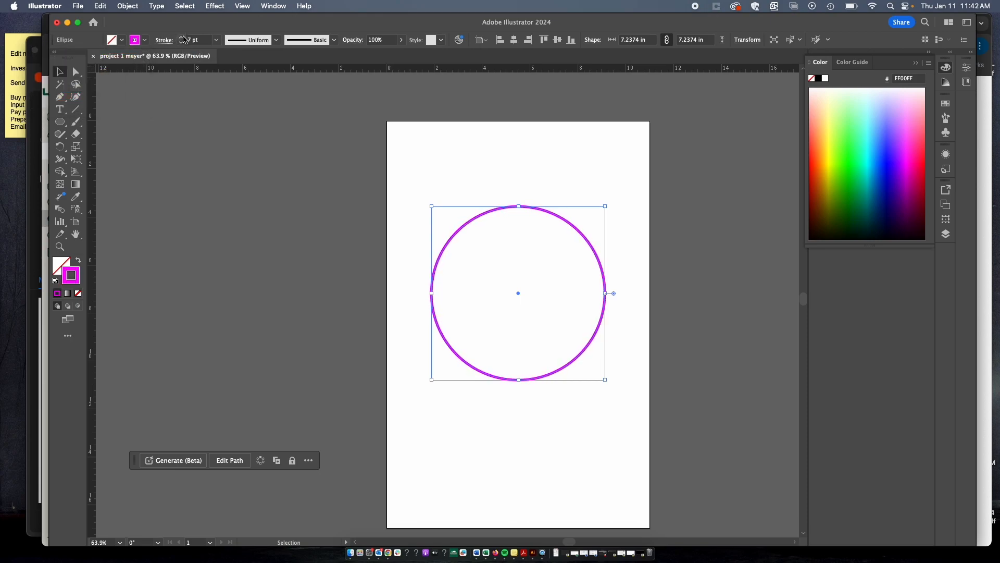
pyautogui.click(468, 191)
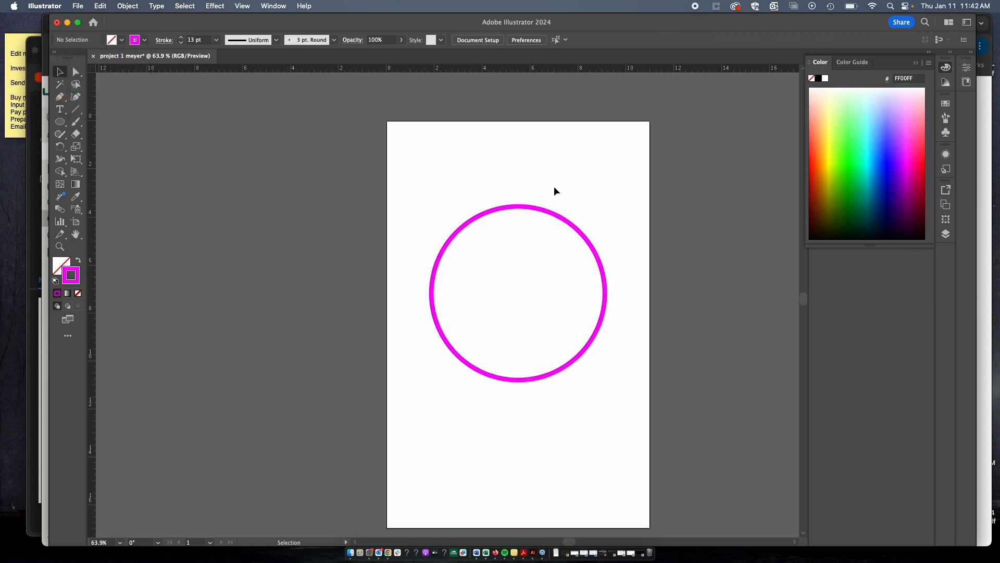
# - Move the unfilled circle by its outline, first up and left and back down and right, and deselect it
pyautogui.click(594, 250)
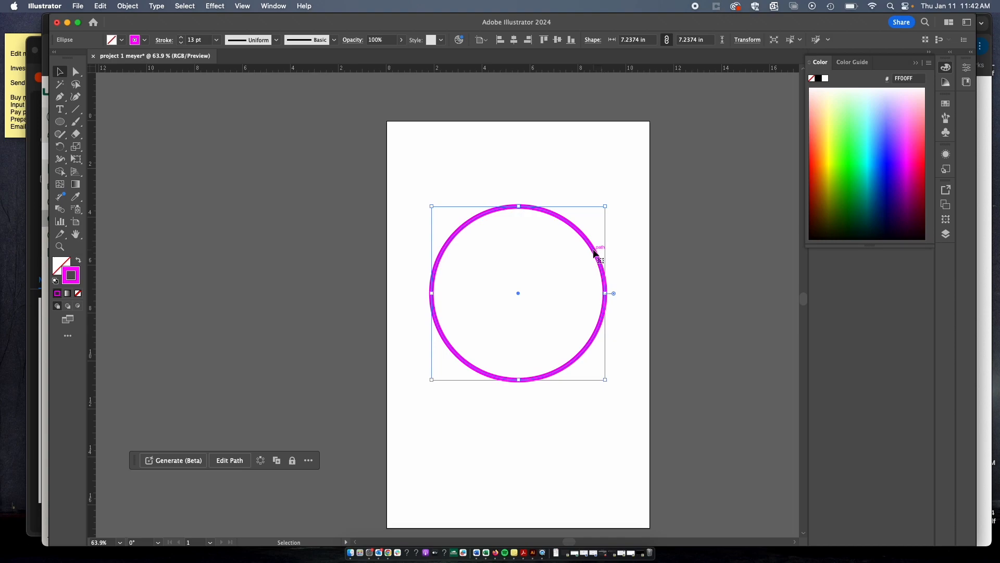
pyautogui.moveTo(594, 252)
pyautogui.mouseDown()
pyautogui.moveTo(426, 249)
pyautogui.moveTo(634, 265)
pyautogui.moveTo(382, 300)
pyautogui.moveTo(335, 283)
pyautogui.moveTo(311, 223)
pyautogui.moveTo(353, 225)
pyautogui.moveTo(329, 287)
pyautogui.moveTo(266, 193)
pyautogui.moveTo(335, 259)
pyautogui.moveTo(297, 261)
pyautogui.moveTo(319, 228)
pyautogui.moveTo(353, 258)
pyautogui.moveTo(280, 261)
pyautogui.moveTo(355, 263)
pyautogui.moveTo(315, 233)
pyautogui.moveTo(342, 284)
pyautogui.moveTo(320, 219)
pyautogui.moveTo(318, 252)
pyautogui.moveTo(581, 241)
pyautogui.mouseUp()
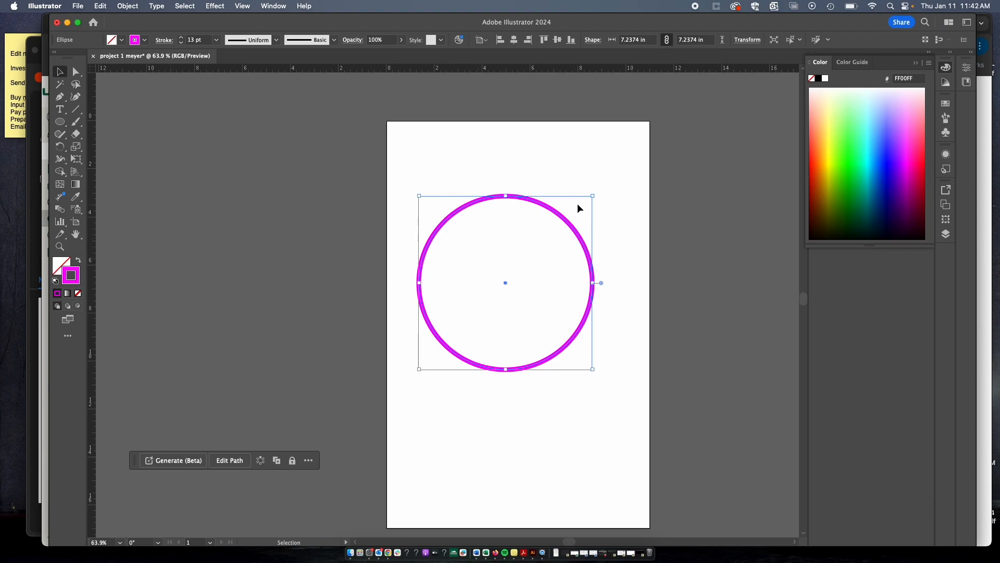
pyautogui.click(589, 223)
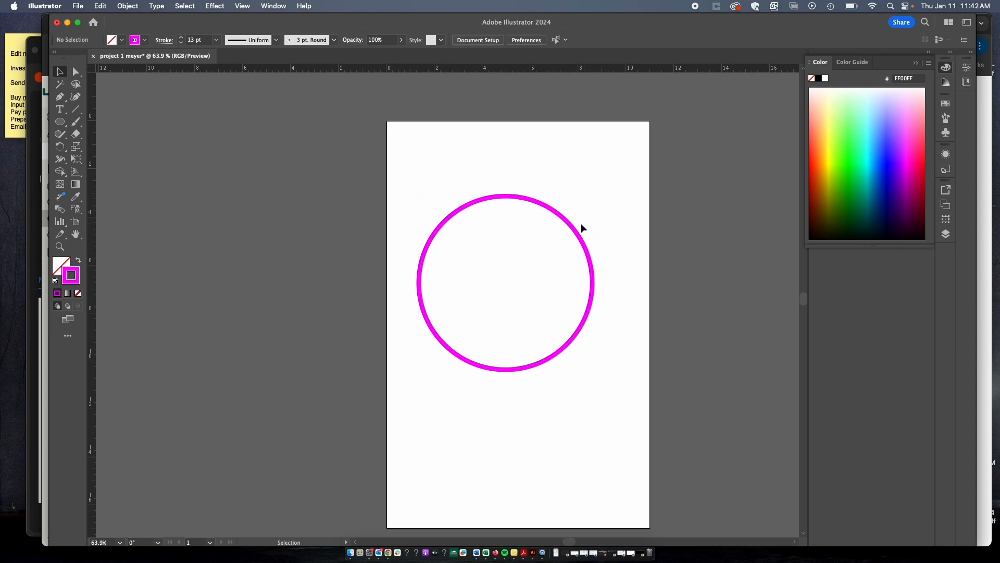
pyautogui.moveTo(573, 228)
pyautogui.mouseDown()
pyautogui.moveTo(598, 225)
pyautogui.moveTo(580, 230)
pyautogui.moveTo(589, 234)
pyautogui.mouseUp()
pyautogui.click(567, 172)
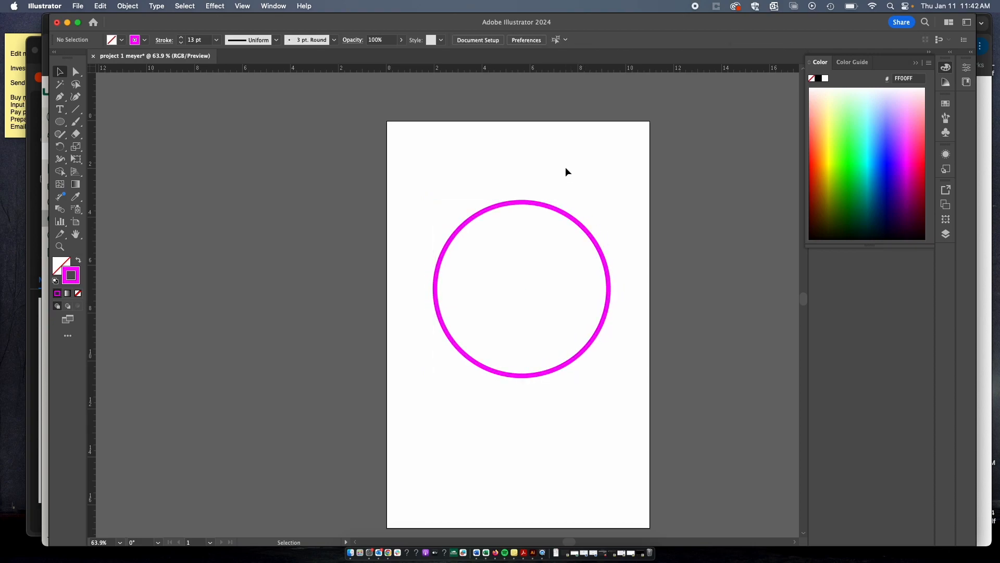
# - Swap the circle's fill and stroke back and forth, ending with a magenta fill and no stroke, and deselect it
pyautogui.click(557, 208)
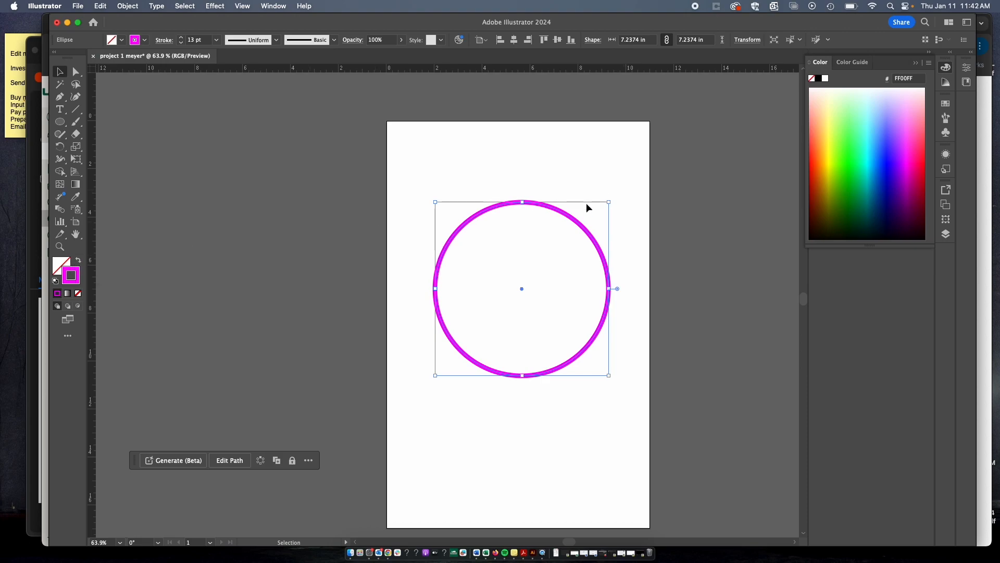
pyautogui.click(79, 261)
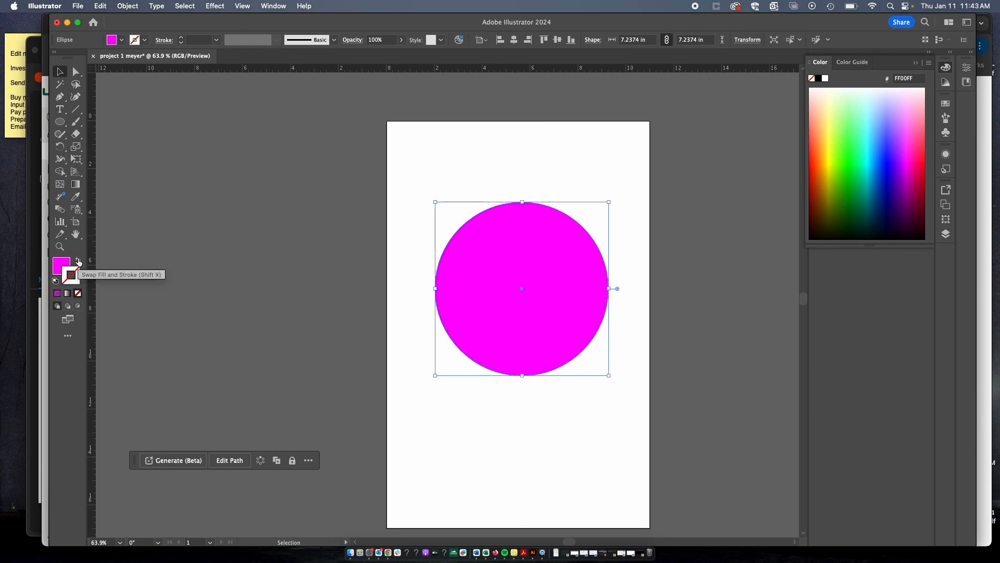
pyautogui.click(78, 261)
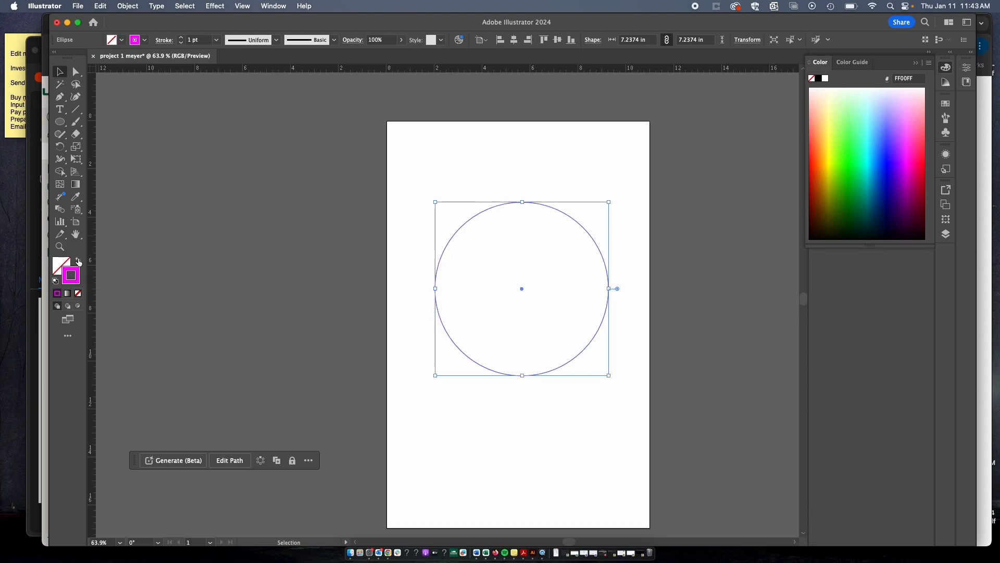
pyautogui.click(79, 261)
pyautogui.click(78, 261)
pyautogui.click(79, 261)
pyautogui.click(79, 261)
pyautogui.click(79, 261)
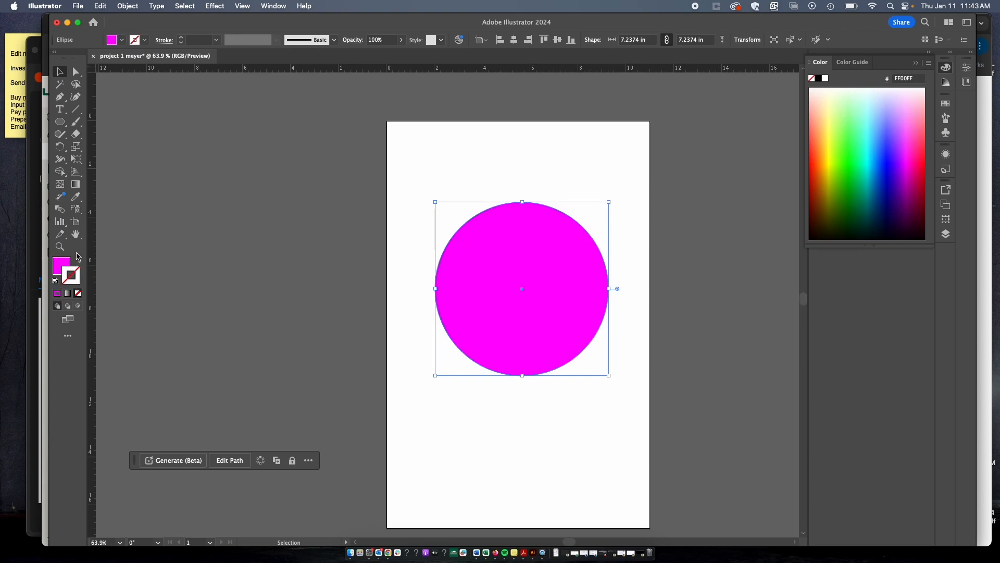
pyautogui.click(79, 261)
pyautogui.click(80, 261)
pyautogui.click(520, 169)
# - Move the magenta-filled circle up the artboard by its interior, and shift it slightly back down and left
pyautogui.moveTo(568, 257); pyautogui.dragTo(567, 217)
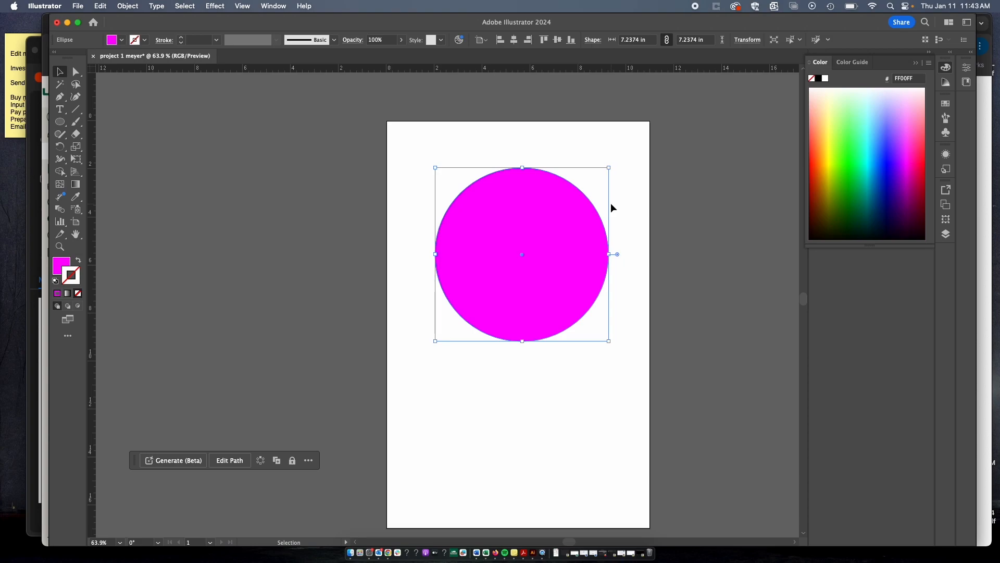
pyautogui.moveTo(588, 230); pyautogui.dragTo(586, 239)
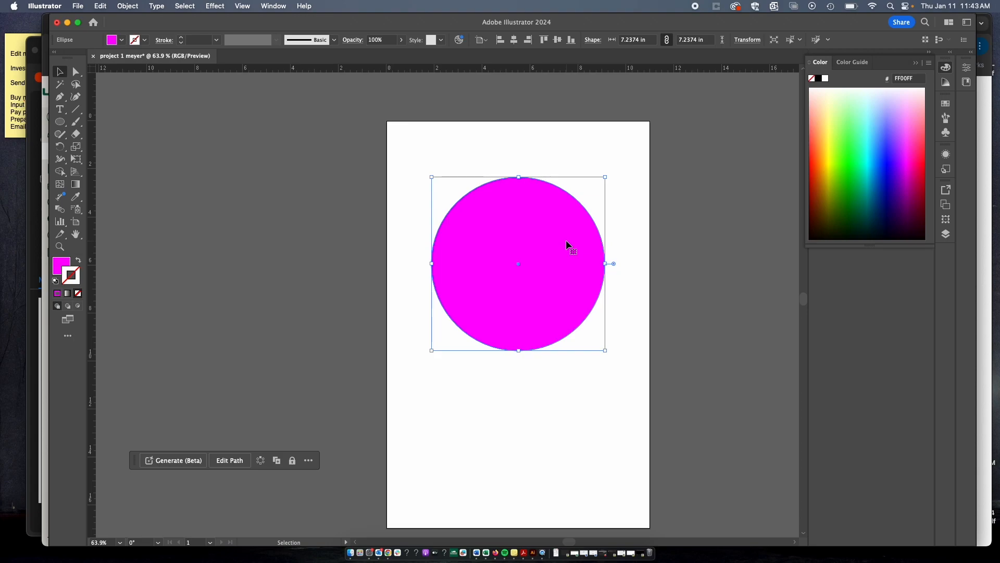
# - Delete the magenta-filled circle and switch to the Pen tool
pyautogui.press('Delete')
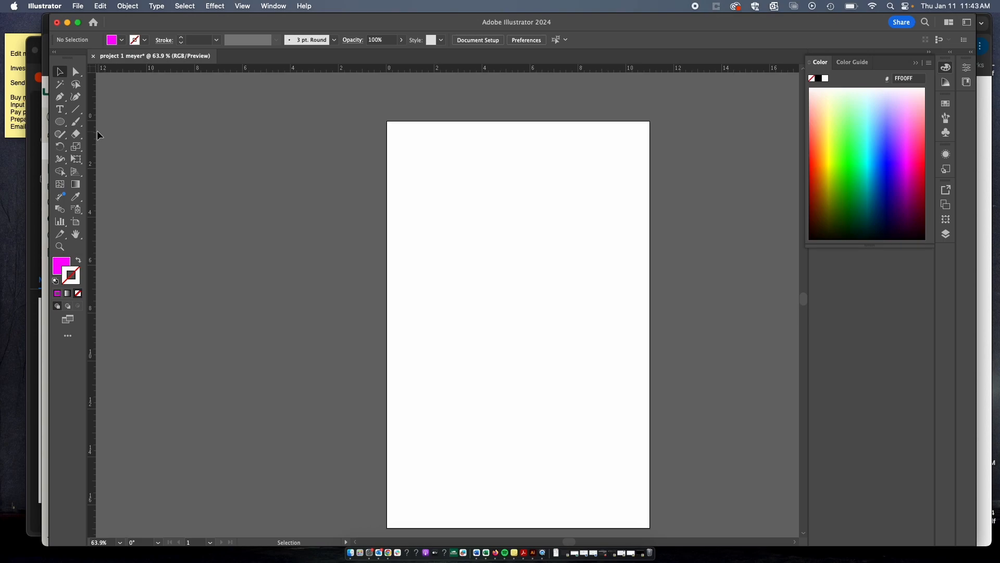
pyautogui.press('p')
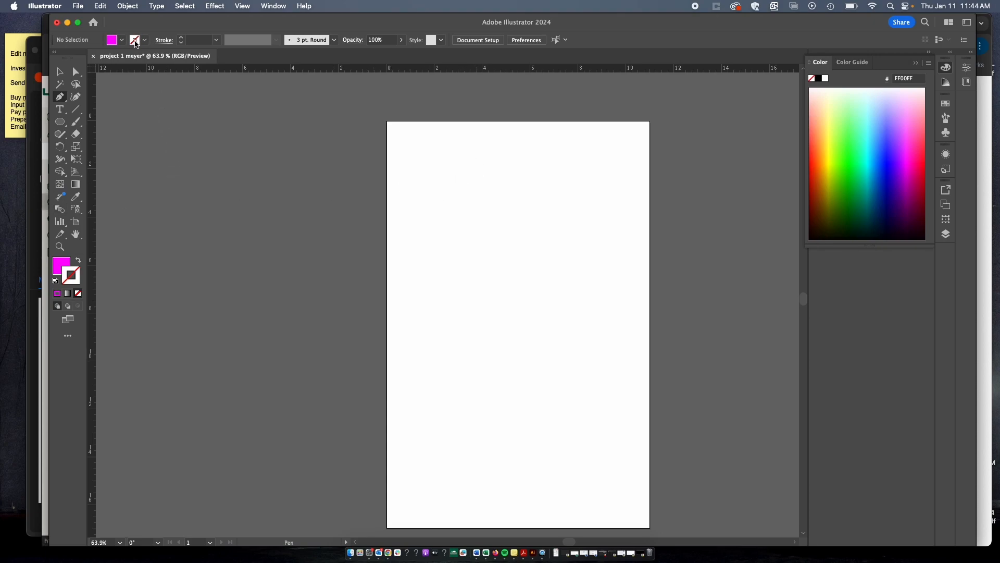
pyautogui.press('a')
pyautogui.press('p')
# - Draw a jagged magenta-filled shape of straight segments on the upper half of the artboard, and delete it
pyautogui.click(428, 164)
pyautogui.click(592, 214)
pyautogui.click(564, 355)
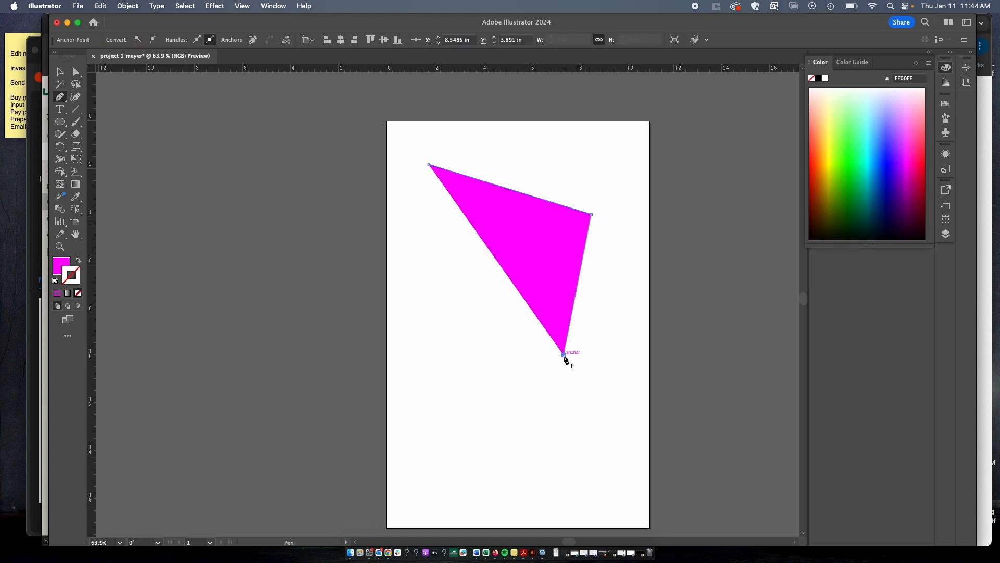
pyautogui.click(467, 335)
pyautogui.click(528, 286)
pyautogui.click(535, 239)
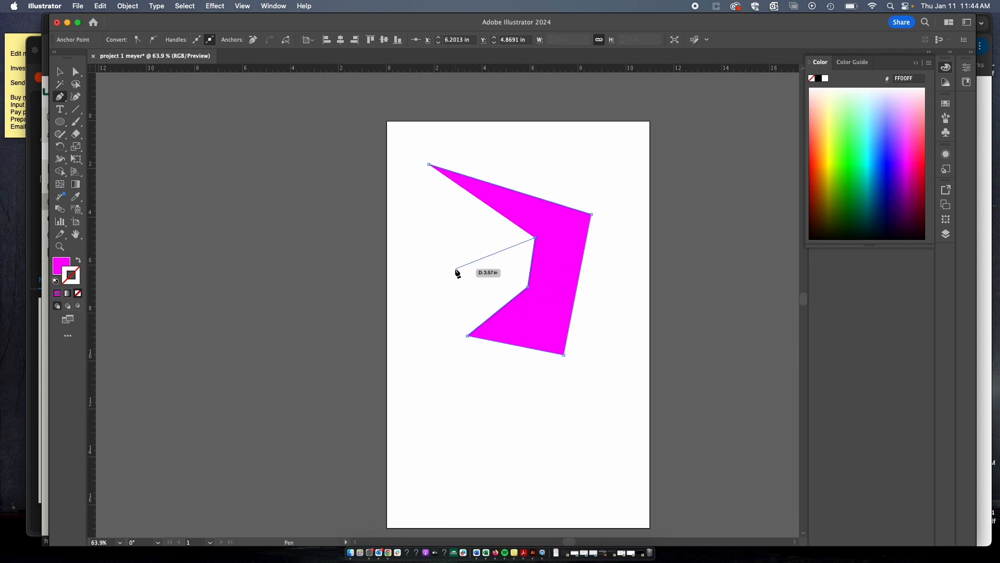
pyautogui.click(456, 269)
pyautogui.click(457, 209)
pyautogui.click(495, 206)
pyautogui.click(470, 191)
pyautogui.click(429, 200)
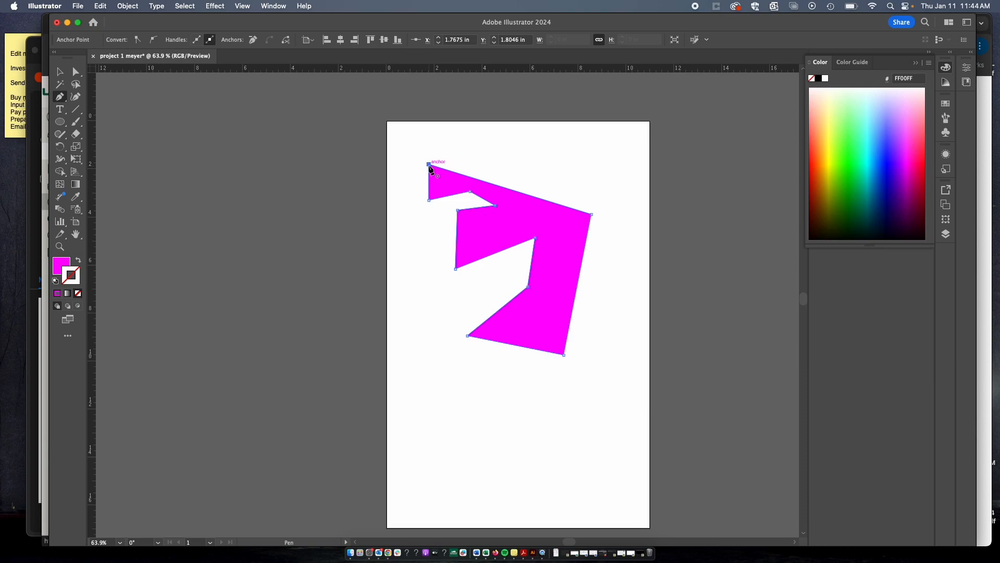
pyautogui.press('BackSpace')
pyautogui.press('BackSpace')
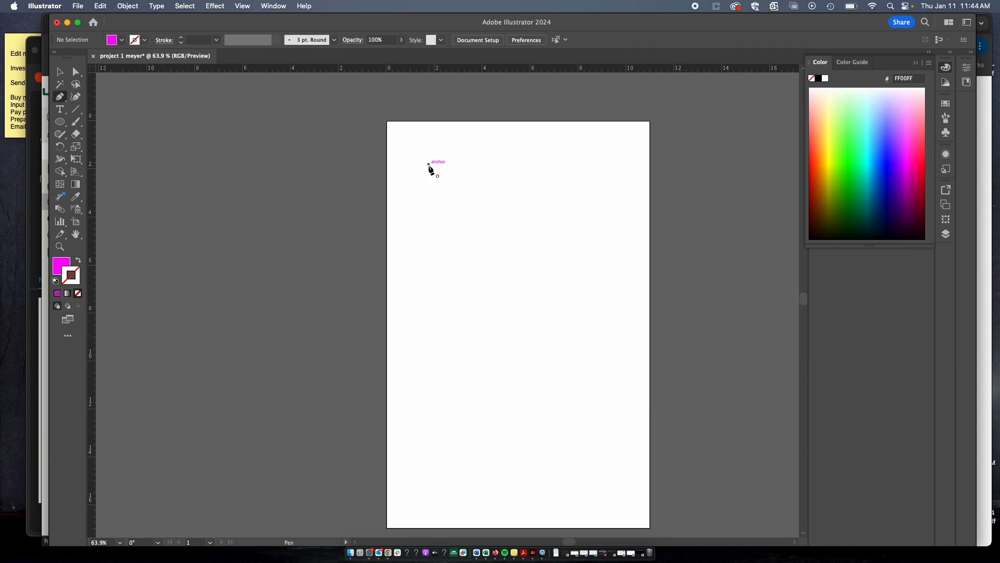
# - Draw an open, roughly rectangular path with four anchor points on the right half of the artboard, leaving its upper side unclosed
pyautogui.click(503, 207)
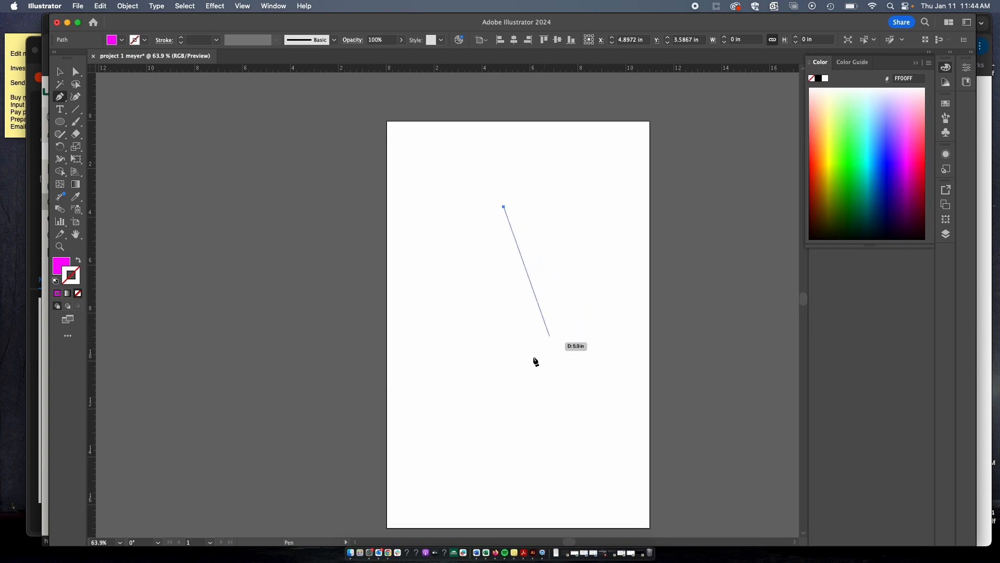
pyautogui.click(509, 369)
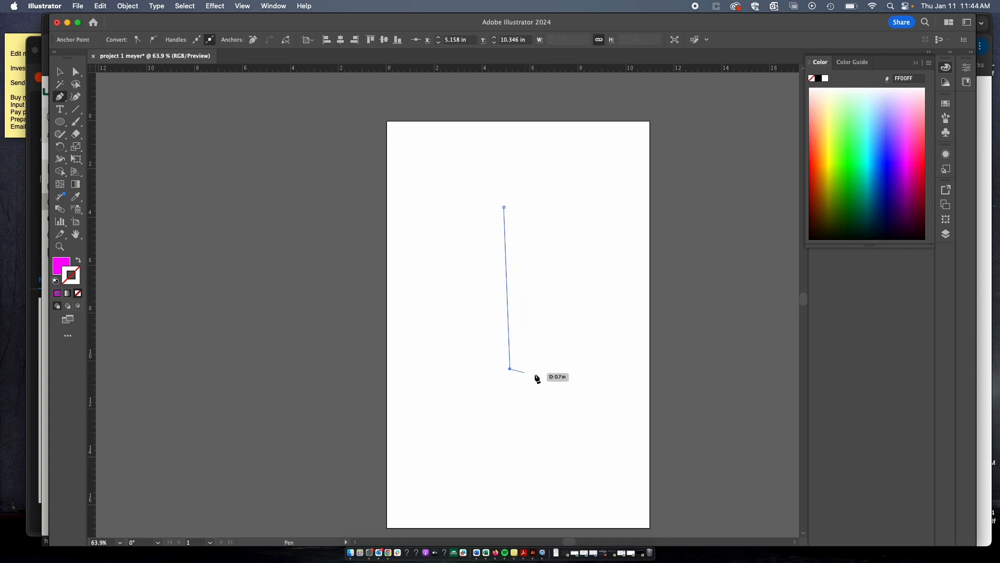
pyautogui.click(604, 380)
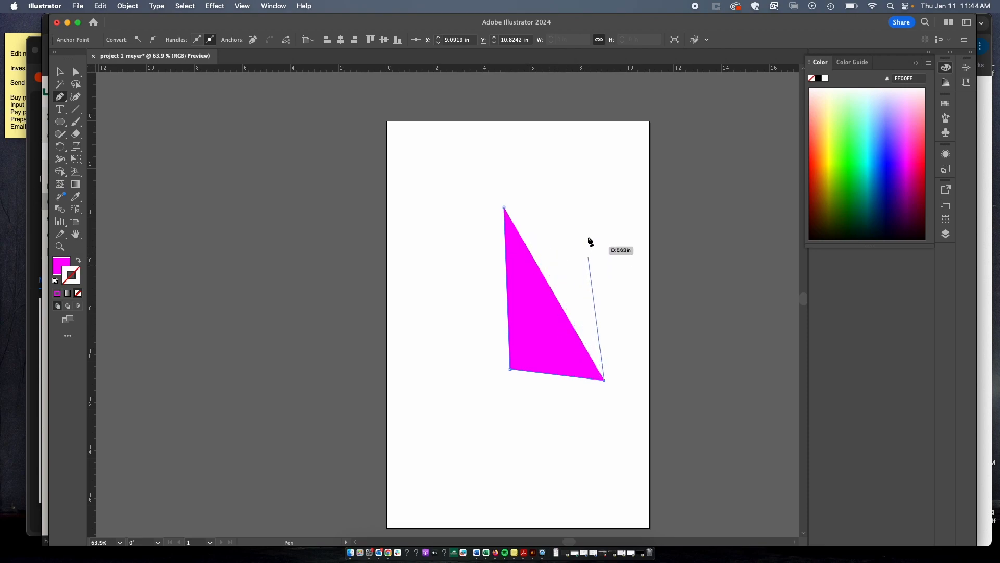
pyautogui.click(601, 207)
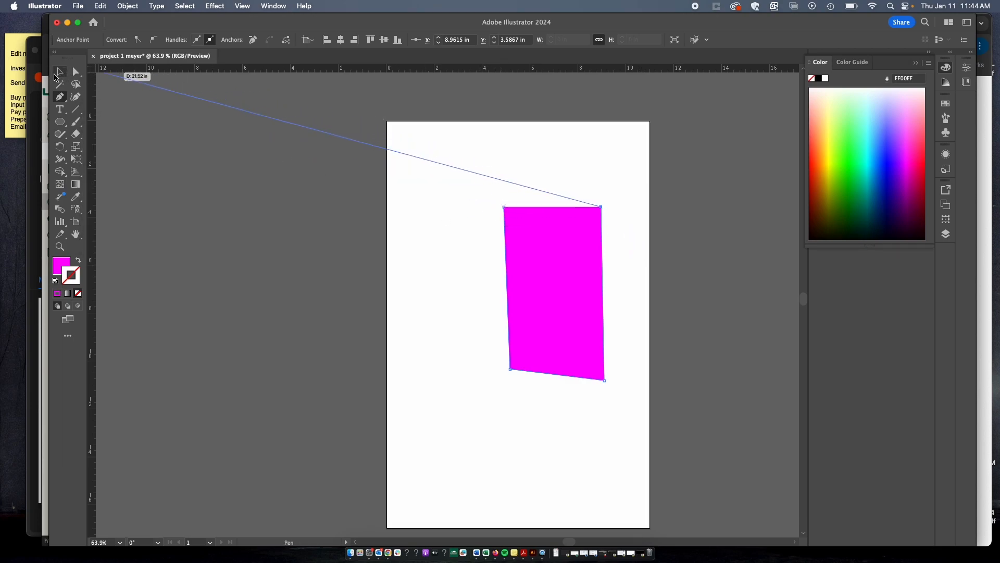
pyautogui.click(57, 76)
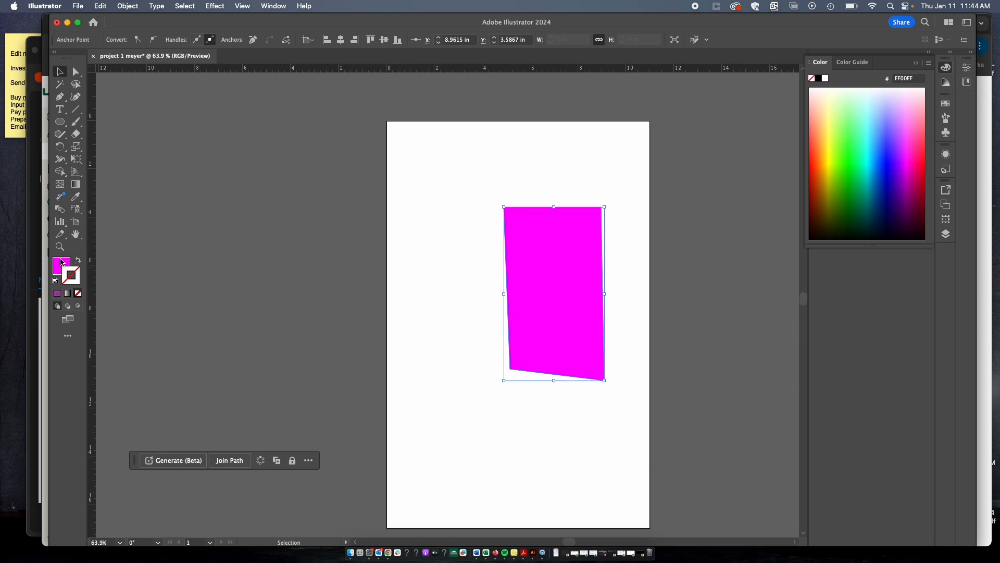
# - Swap the path's fill and stroke so only the stroke is magenta, and raise its weight to 14 pt
pyautogui.click(78, 262)
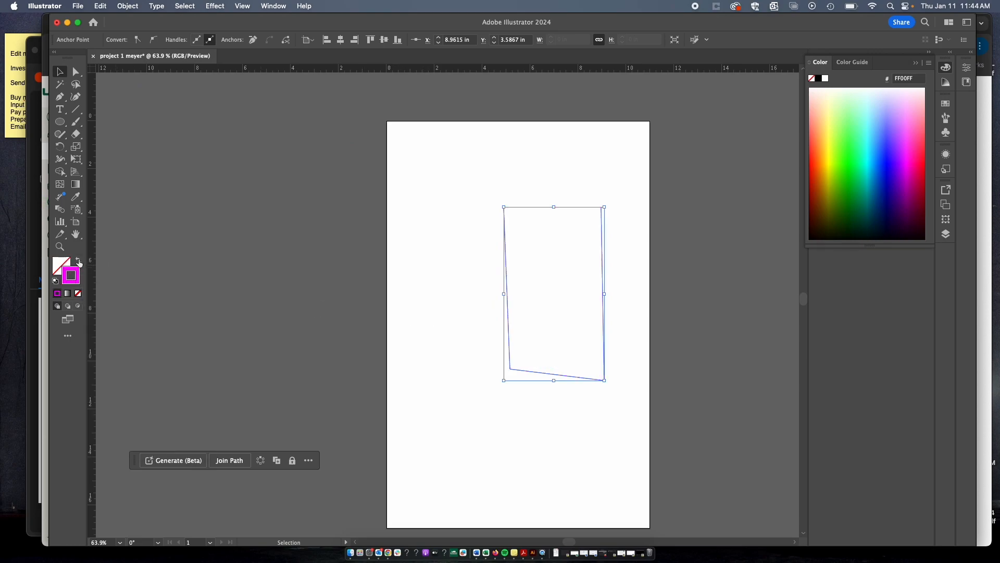
pyautogui.click(399, 289)
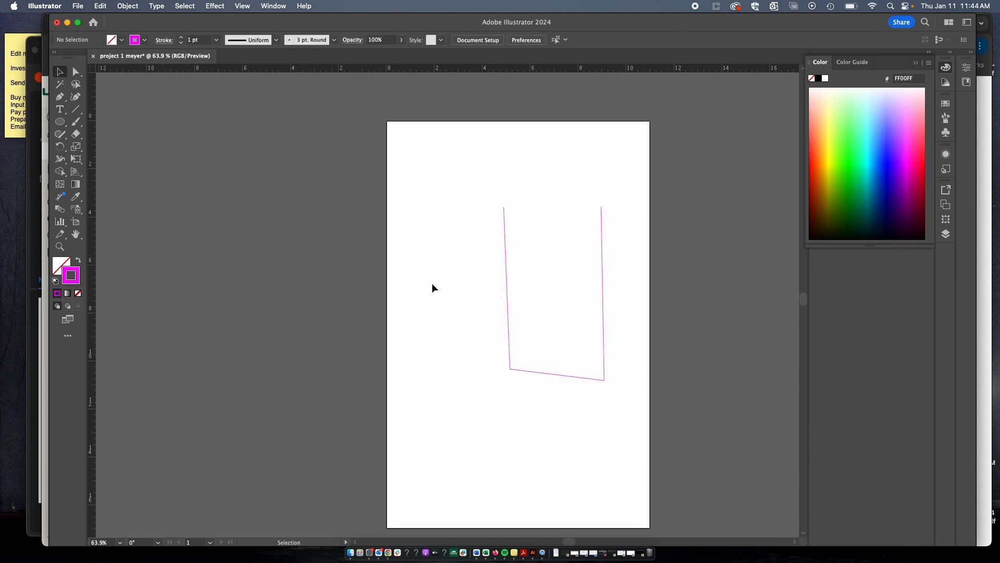
pyautogui.click(508, 282)
pyautogui.click(182, 39)
pyautogui.click(182, 38)
pyautogui.click(182, 39)
pyautogui.click(182, 39)
pyautogui.click(182, 38)
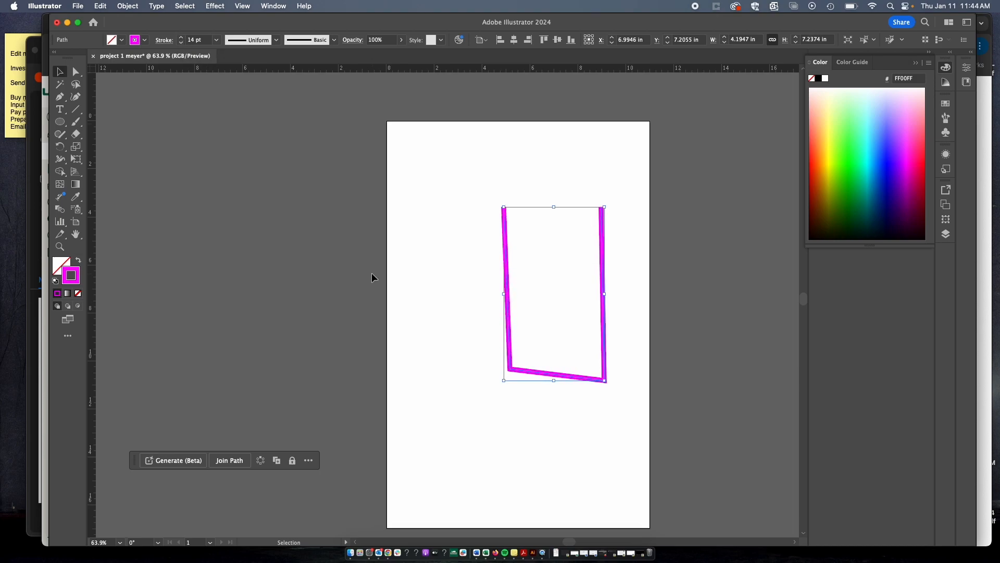
pyautogui.click(493, 223)
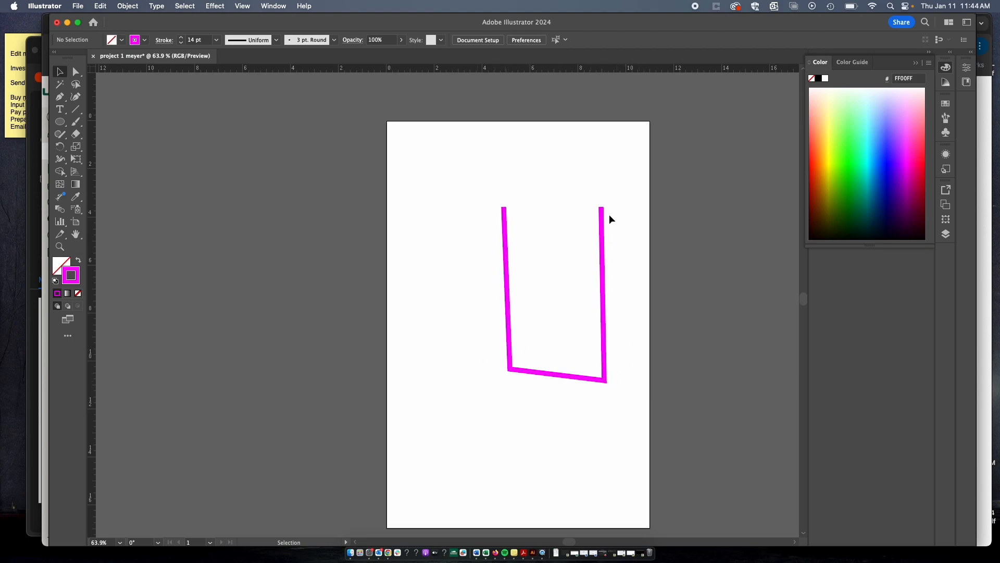
# - Delete the open path and draw a separate horizontal magenta line about 5.5 in long near the artboard's upper edge
pyautogui.click(603, 235)
pyautogui.press('Delete')
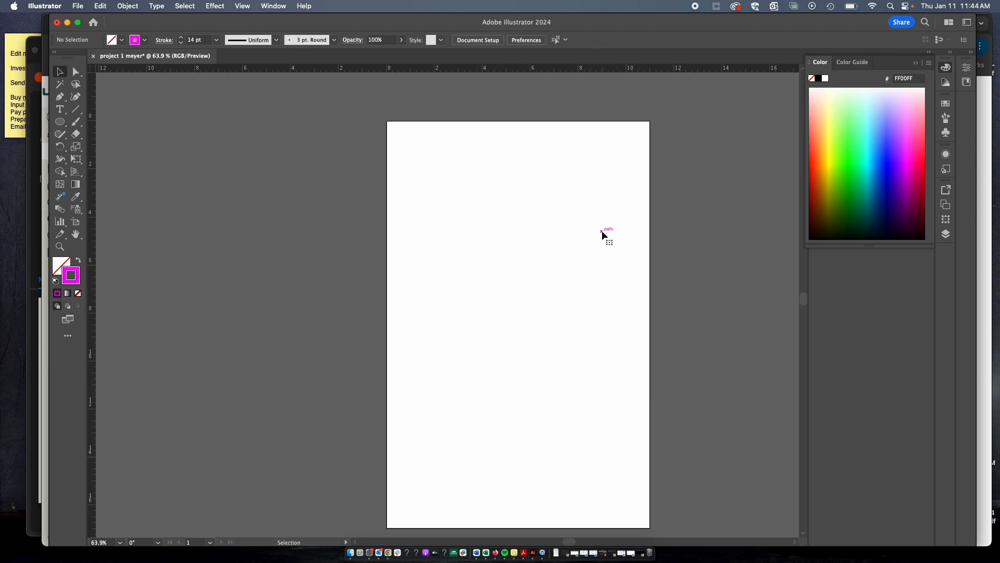
pyautogui.press('p')
pyautogui.click(397, 133)
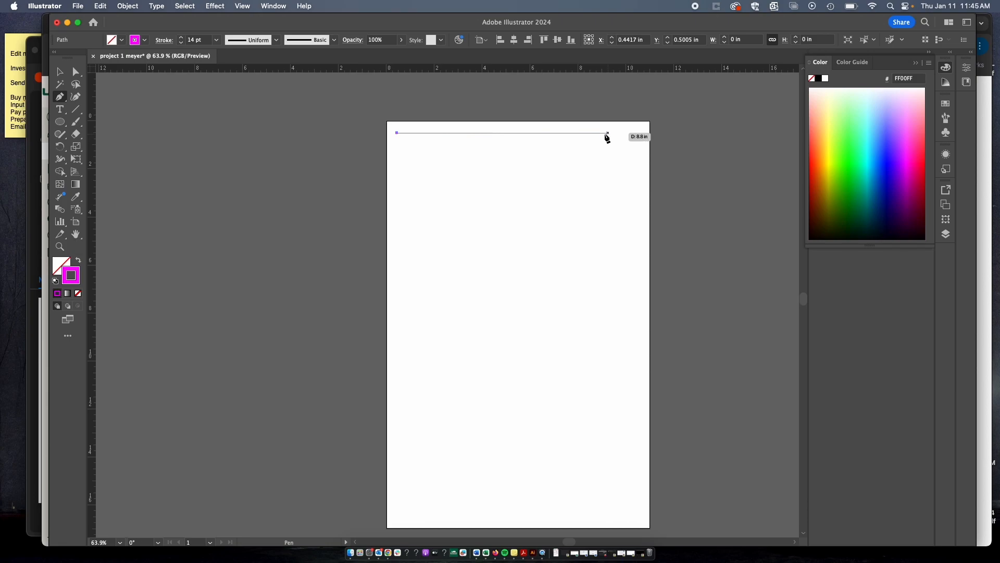
pyautogui.click(529, 133)
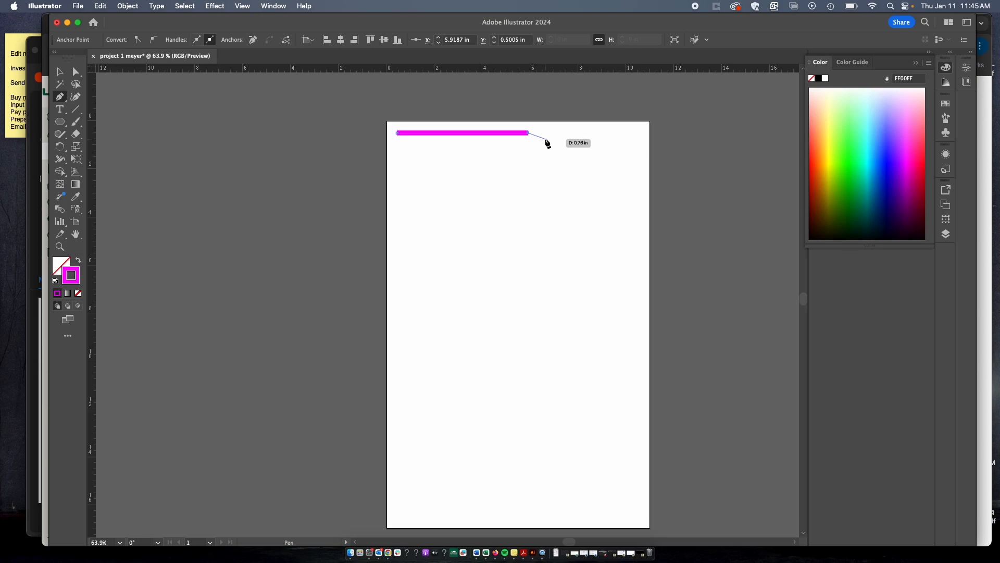
pyautogui.click(548, 133)
pyautogui.press('super+z')
pyautogui.press('v')
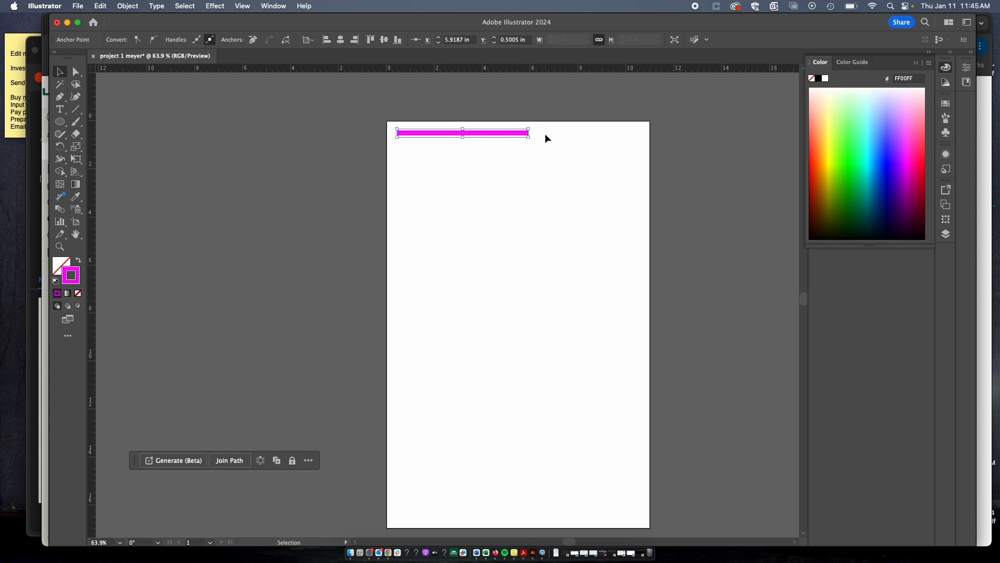
pyautogui.click(548, 180)
# - After a gap, draw a second path level with the first line, bending down, back across, down and right to about X 3.2 in
pyautogui.press('p')
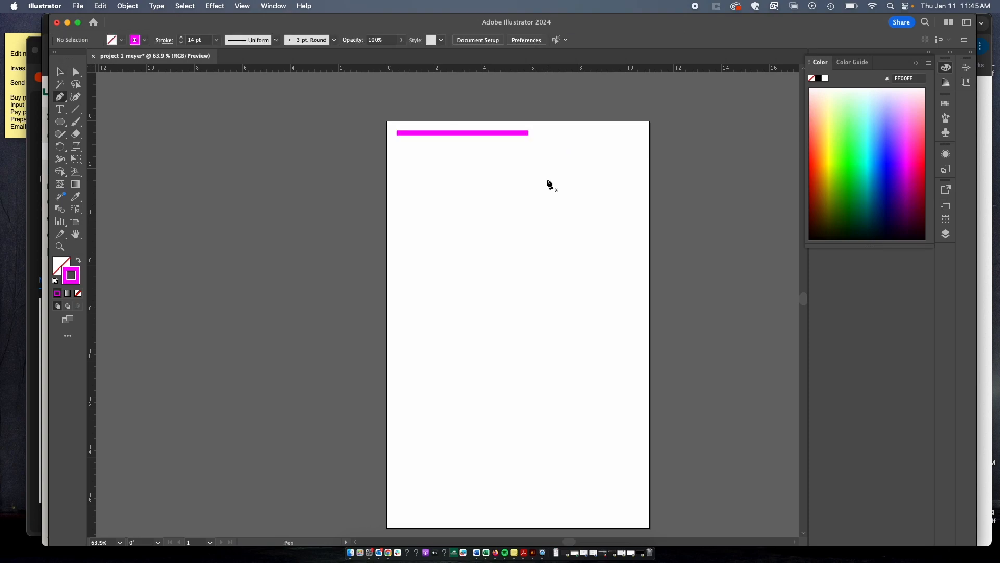
pyautogui.click(547, 133)
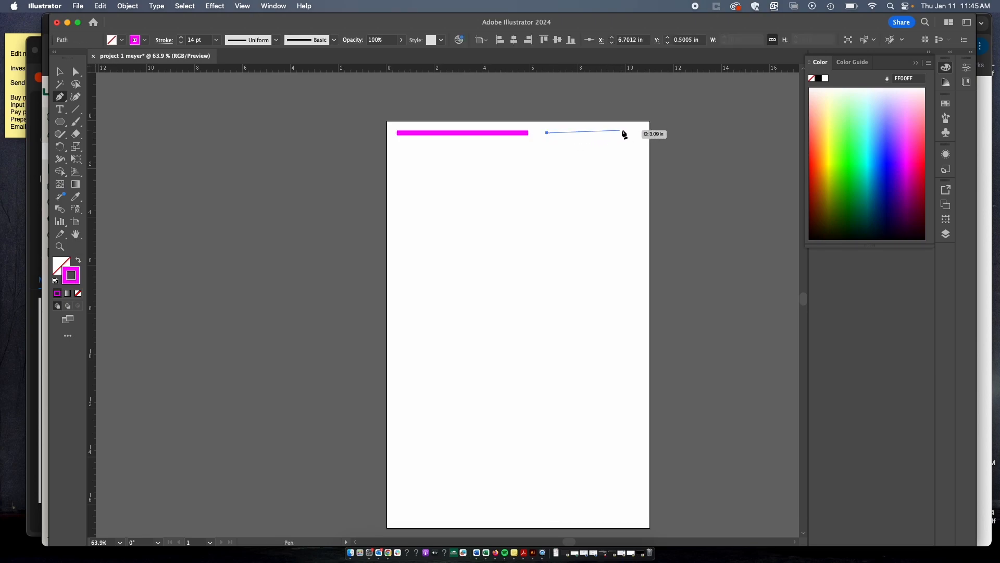
pyautogui.click(639, 134)
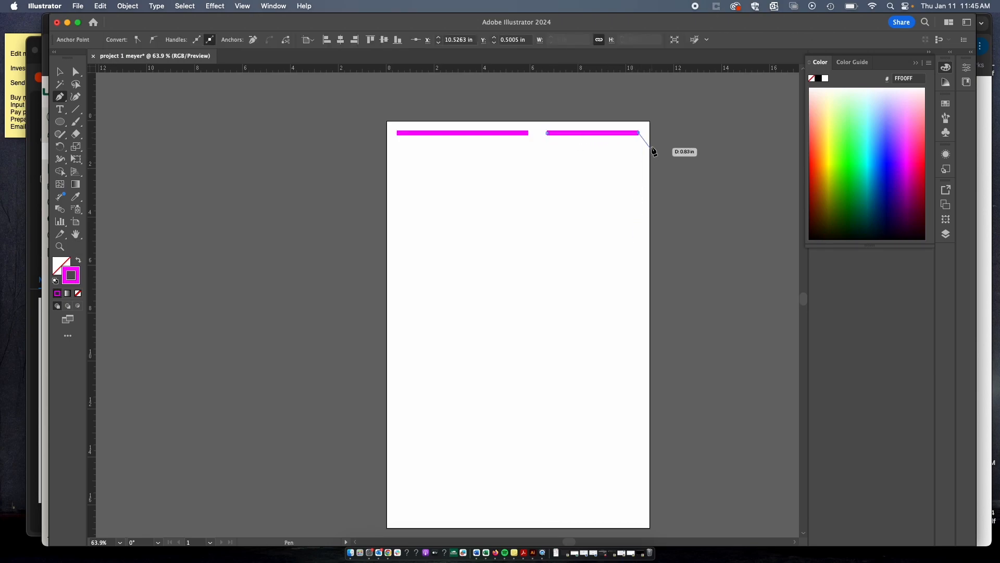
pyautogui.click(639, 152)
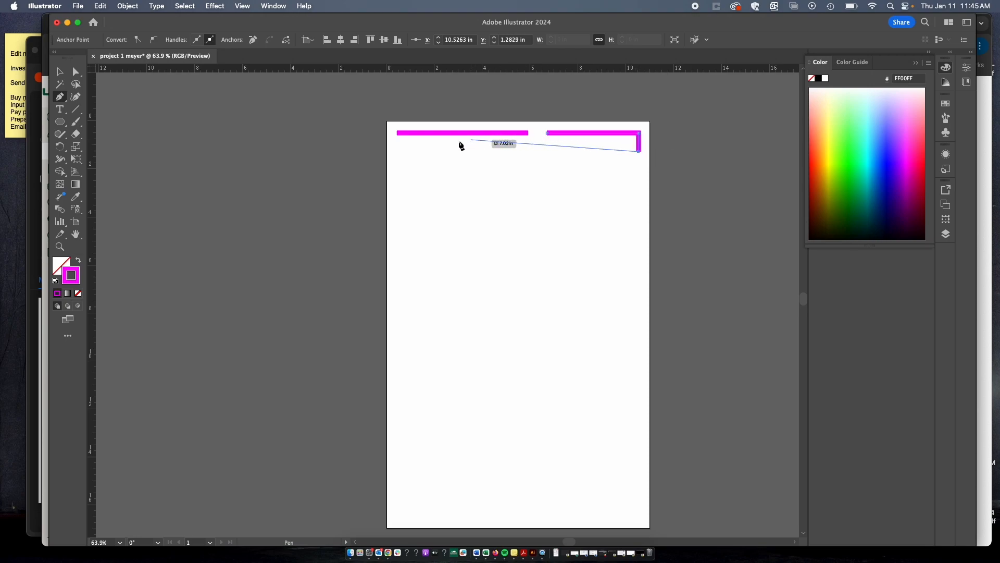
pyautogui.click(409, 151)
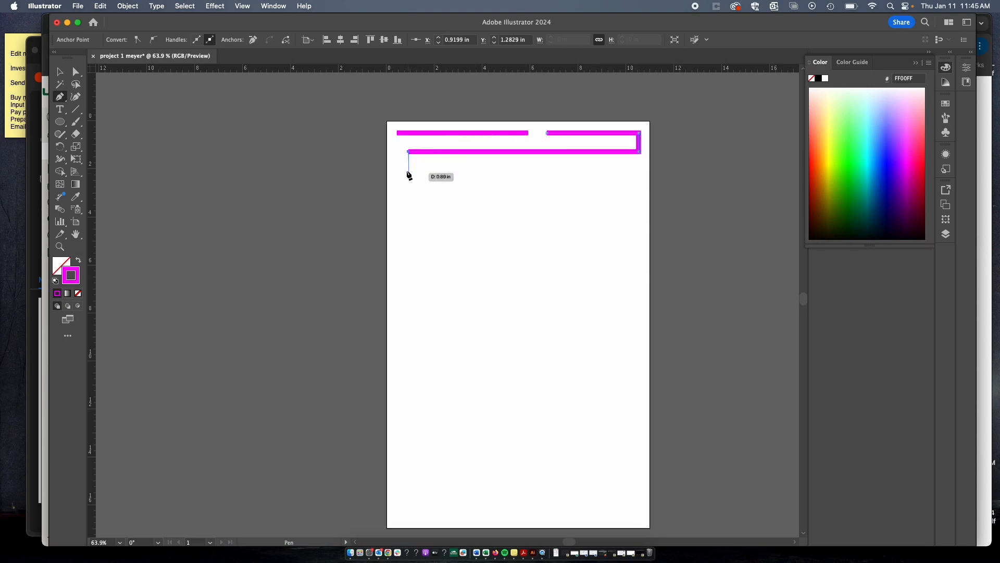
pyautogui.click(409, 169)
pyautogui.click(463, 170)
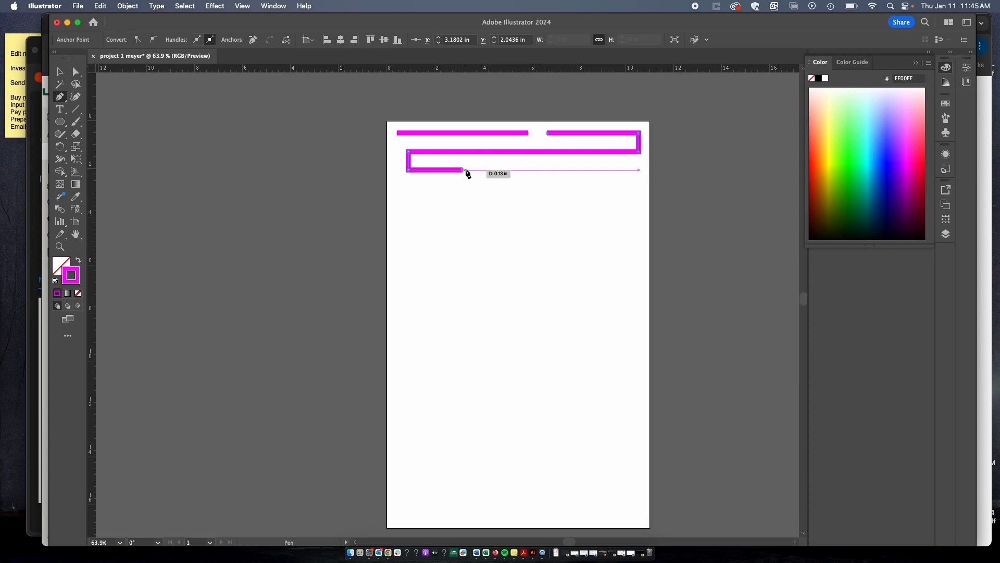
pyautogui.keyDown('super'); pyautogui.click(489, 210); pyautogui.keyUp('super')
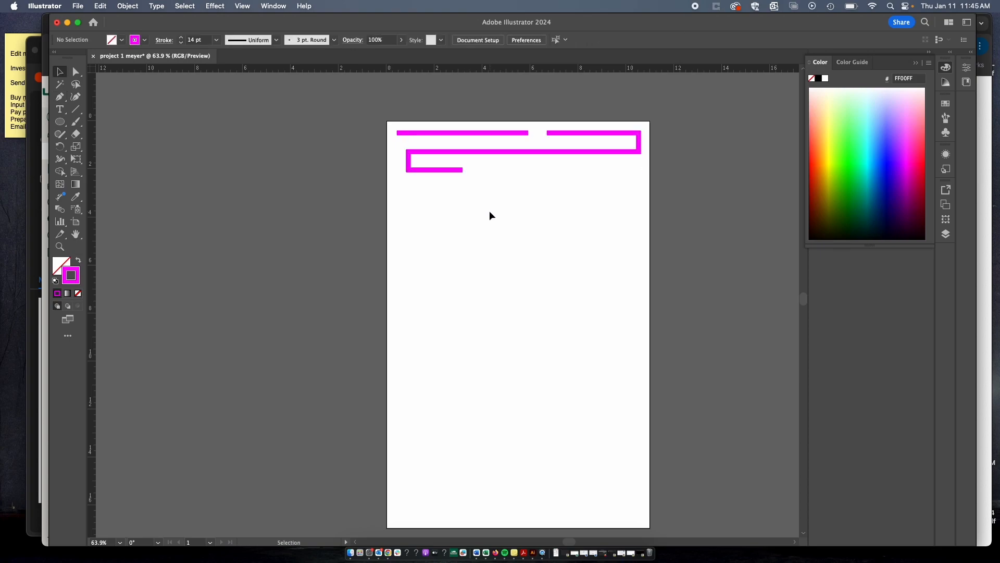
# - After another gap, start a third right-angled path running right, down, left, down and right to about X 5.2 in, Y 3.9 in
pyautogui.click(480, 170)
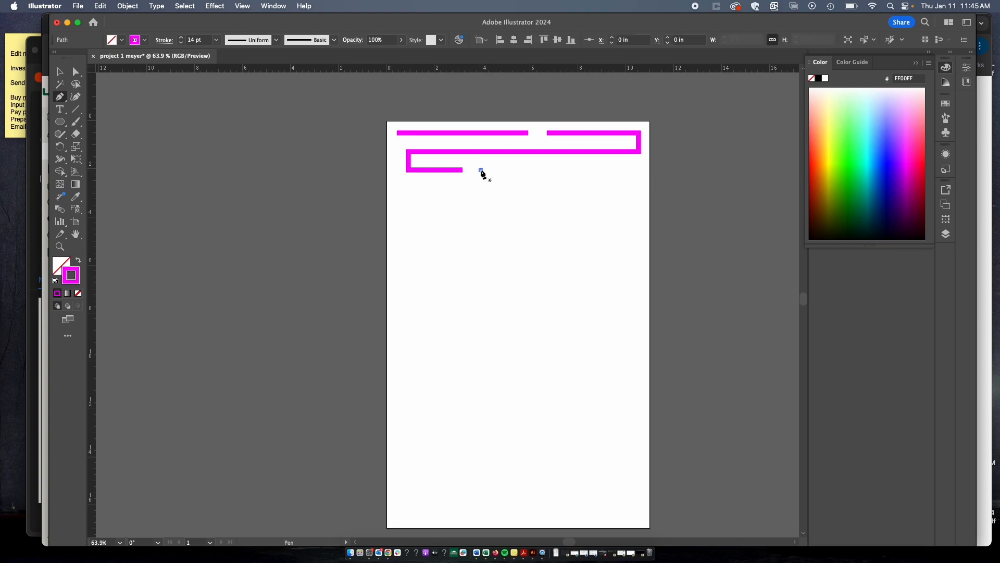
pyautogui.click(603, 170)
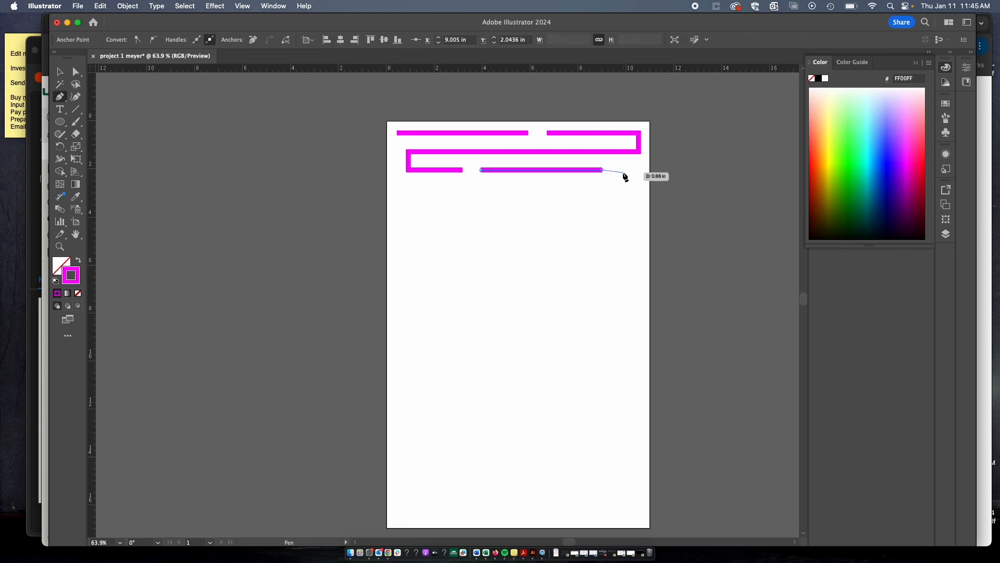
pyautogui.click(603, 188)
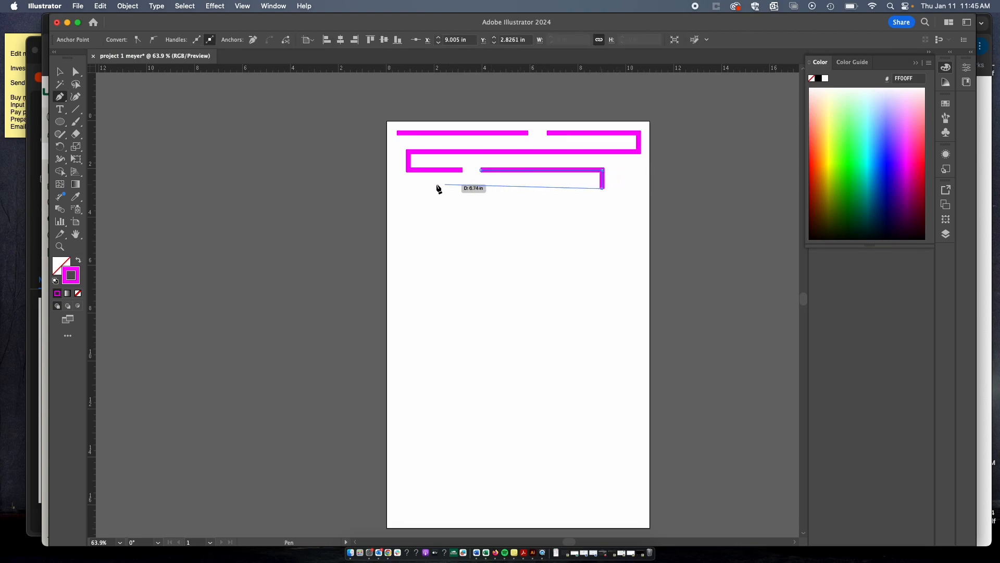
pyautogui.click(420, 188)
pyautogui.click(420, 214)
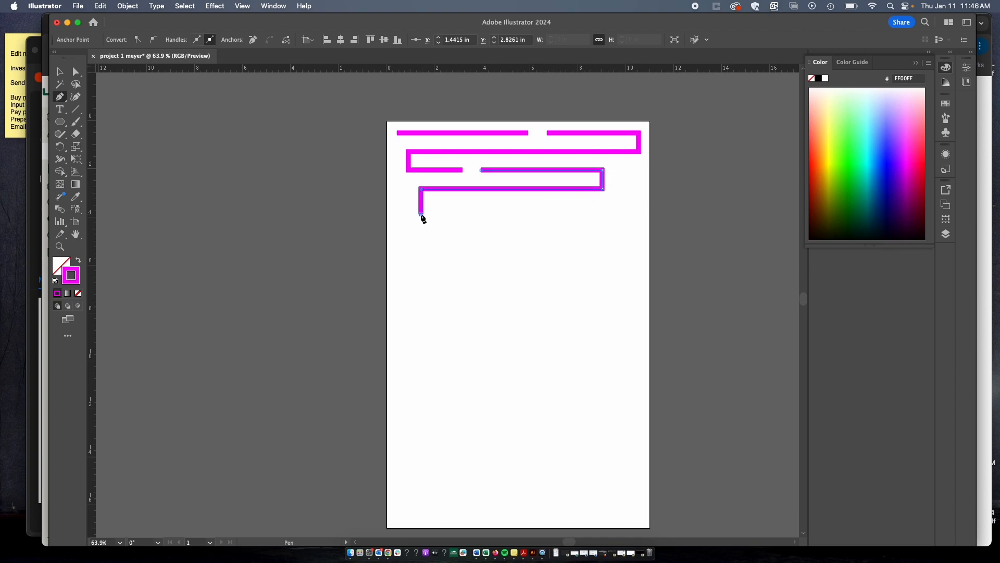
pyautogui.click(512, 214)
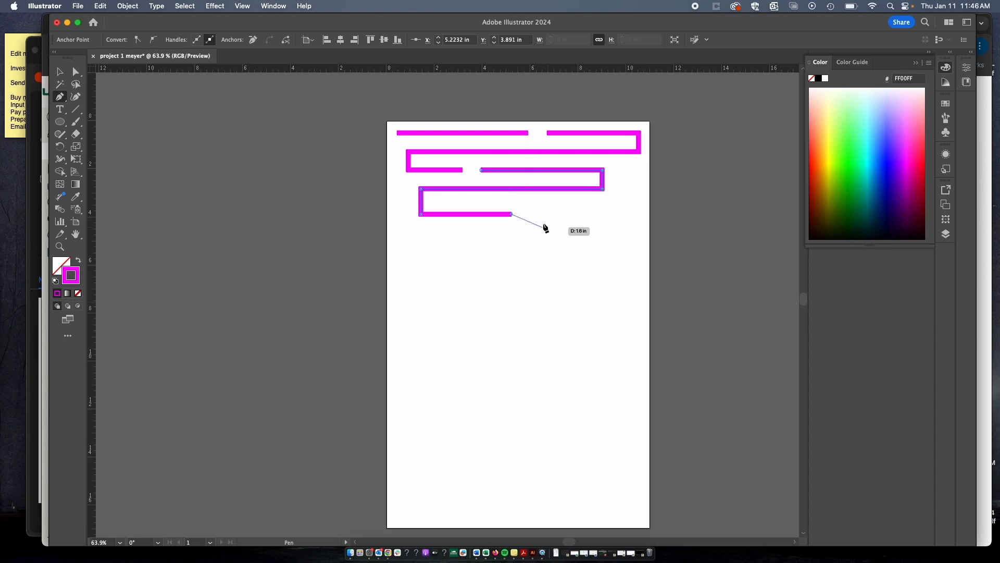
# - Continue the third path down to the lower artboard and back up in angled turns, ending left of the centre, and deselect it
pyautogui.click(515, 293)
pyautogui.click(593, 291)
pyautogui.click(598, 516)
pyautogui.click(480, 504)
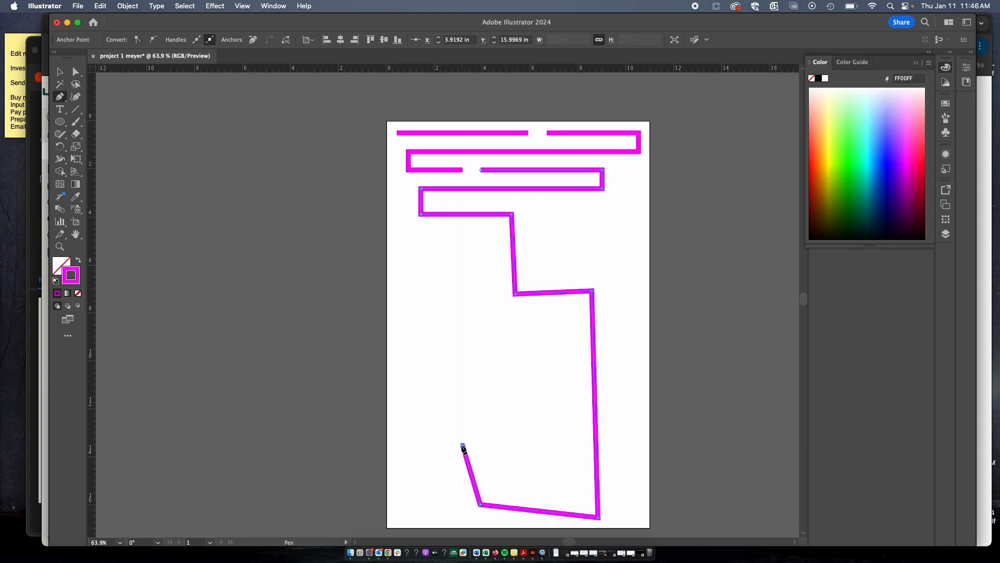
pyautogui.click(462, 444)
pyautogui.click(558, 445)
pyautogui.click(551, 361)
pyautogui.click(440, 380)
pyautogui.click(429, 269)
pyautogui.click(463, 268)
pyautogui.click(476, 322)
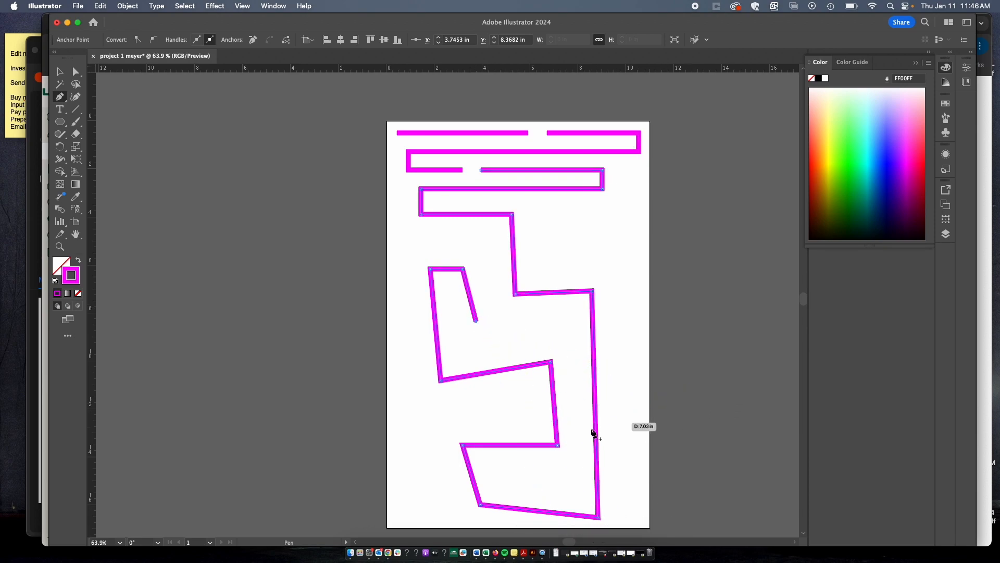
pyautogui.press('v')
pyautogui.click(655, 405)
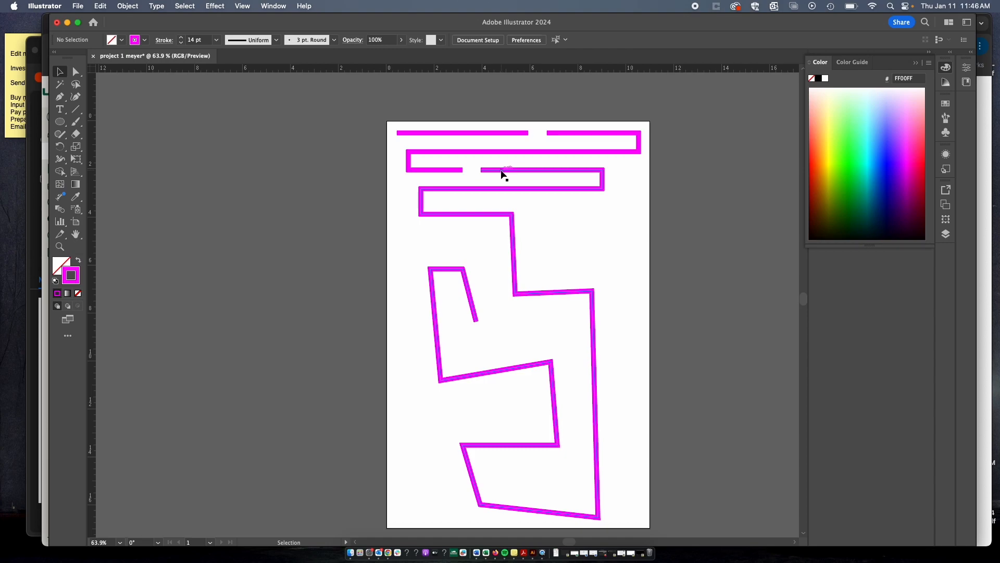
pyautogui.scroll(-3, 505, 177)
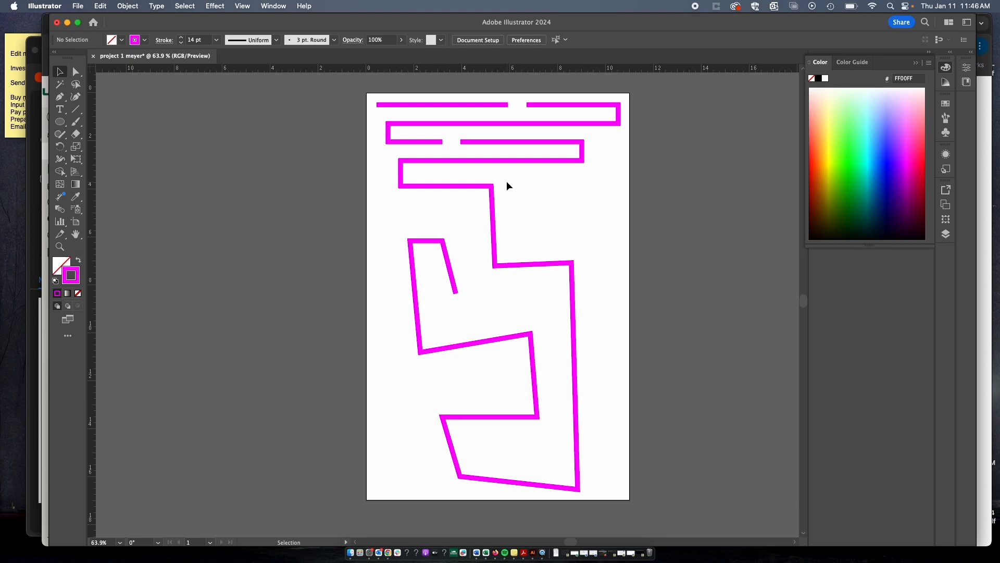
# - Examine the free end of the third path up close, and return to viewing the whole artboard
pyautogui.press('a')
pyautogui.press('super+equal')
pyautogui.press('super+equal')
pyautogui.press('super+equal')
pyautogui.press('super+equal')
pyautogui.press('super+equal')
pyautogui.press('super+equal')
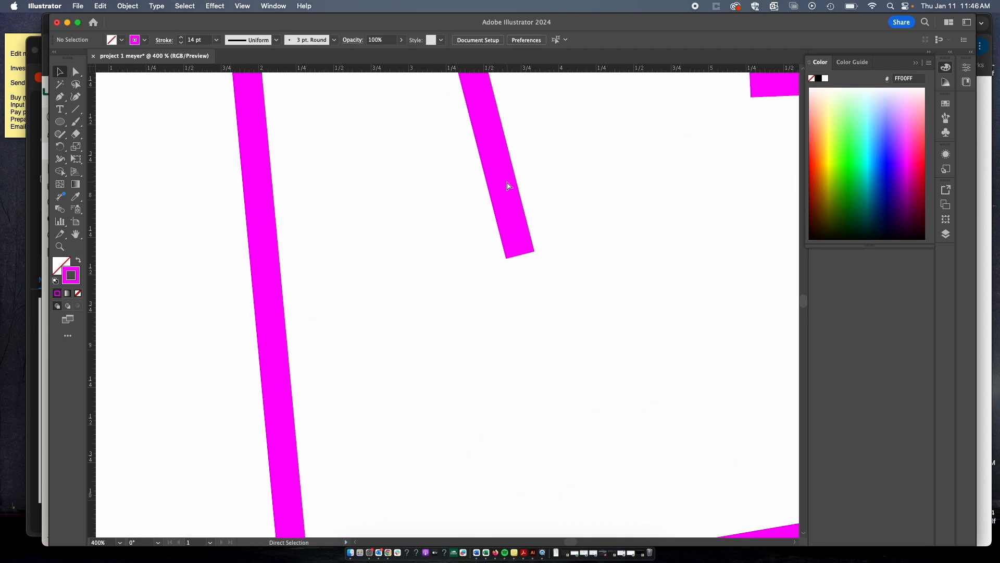
pyautogui.press('super+minus')
pyautogui.press('super+minus')
pyautogui.press('super+minus')
pyautogui.press('super+minus')
pyautogui.press('super+minus')
pyautogui.press('v')
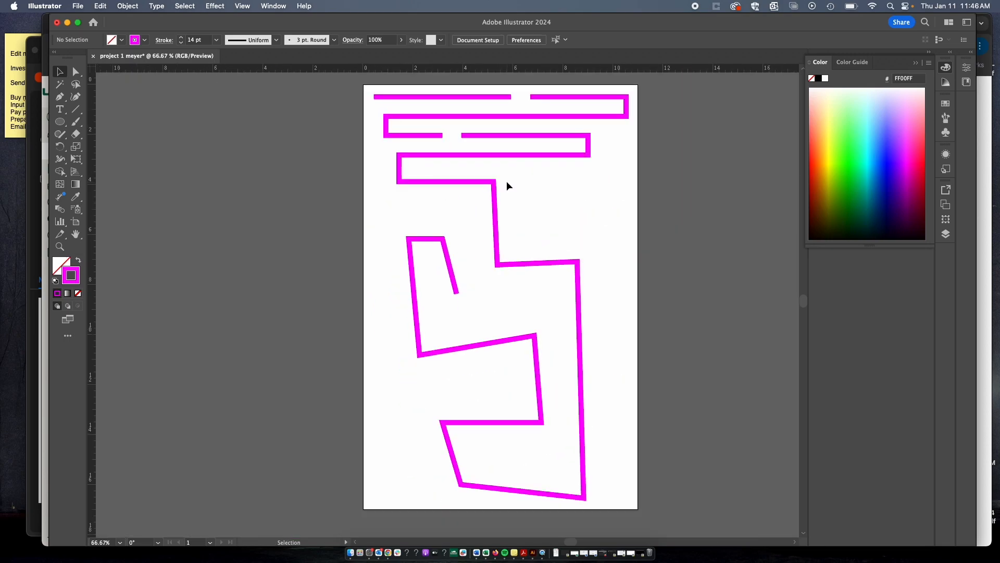
# - Delete the two bent paths, keeping only the straight line near the artboard's upper edge
pyautogui.scroll(3, 464, 195)
pyautogui.scroll(-3, 464, 195)
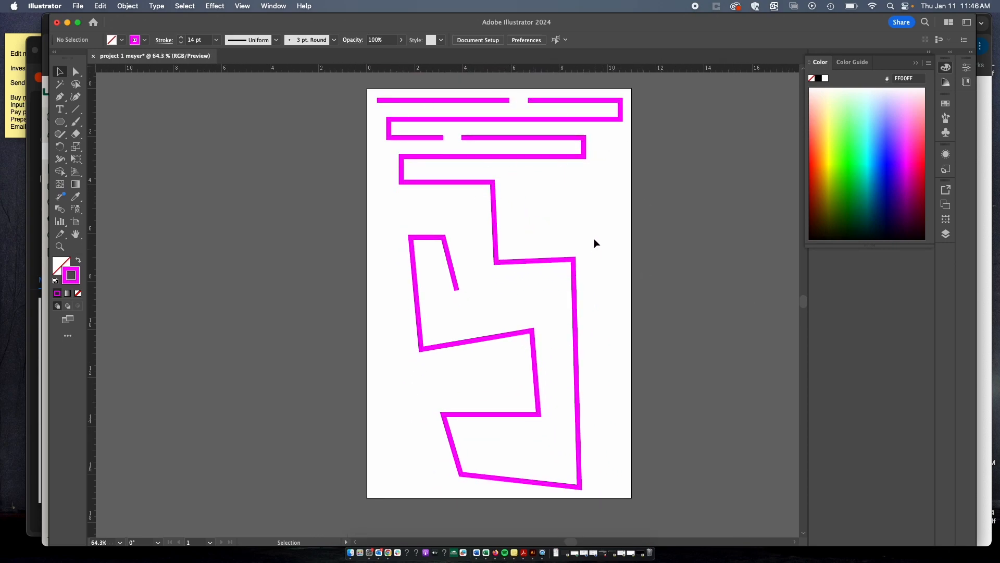
pyautogui.moveTo(666, 109); pyautogui.dragTo(414, 273)
pyautogui.press('Delete')
# - With the Pen tool, draw a path from about X 6.4 in, Y 0.5 in, right about 4.1 in, down, and back left to about X 8 in
pyautogui.press('p')
pyautogui.click(520, 101)
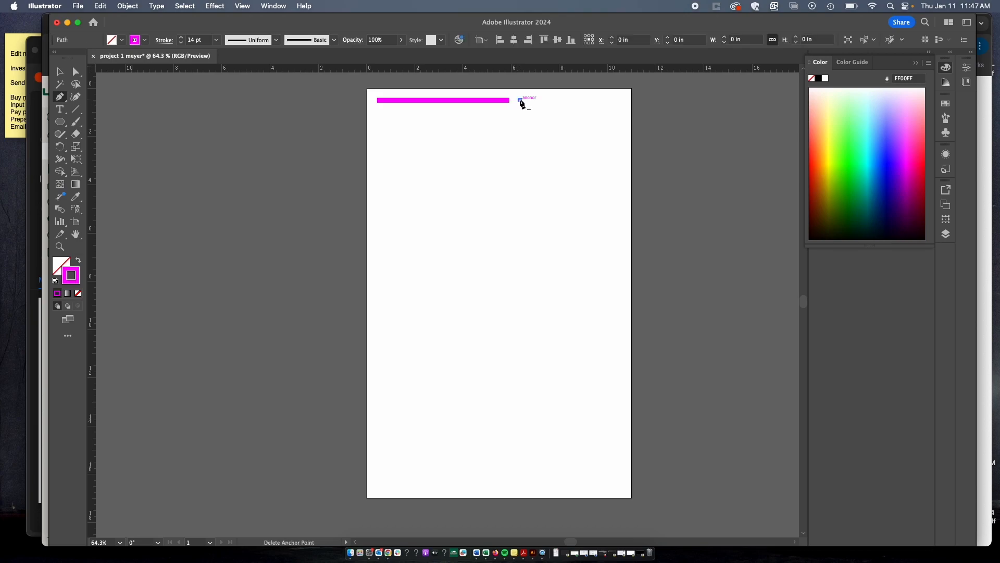
pyautogui.press('super+equal')
pyautogui.press('super+equal')
pyautogui.press('super+equal')
pyautogui.scroll(-3, 417, 277)
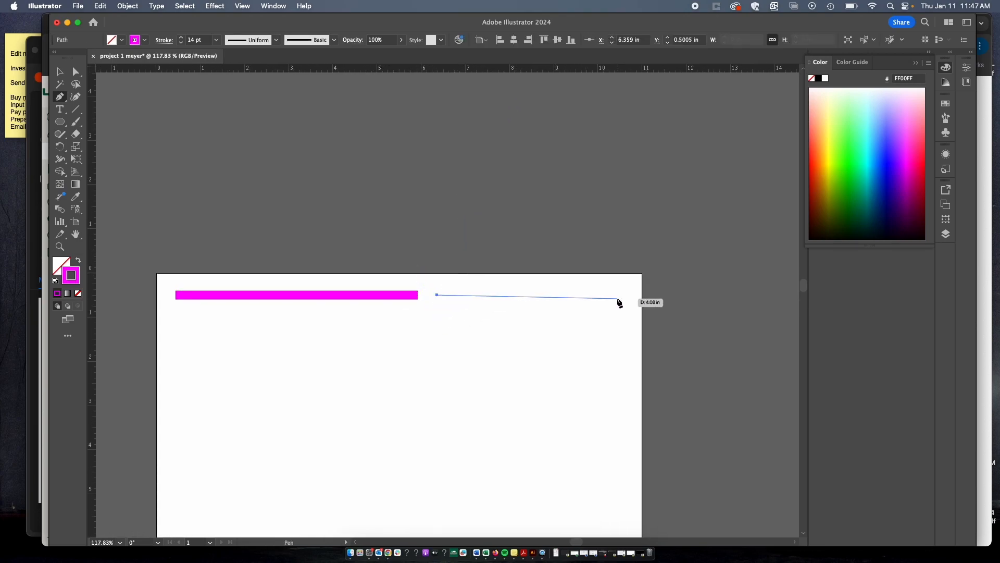
pyautogui.click(619, 295)
pyautogui.click(619, 312)
pyautogui.click(509, 312)
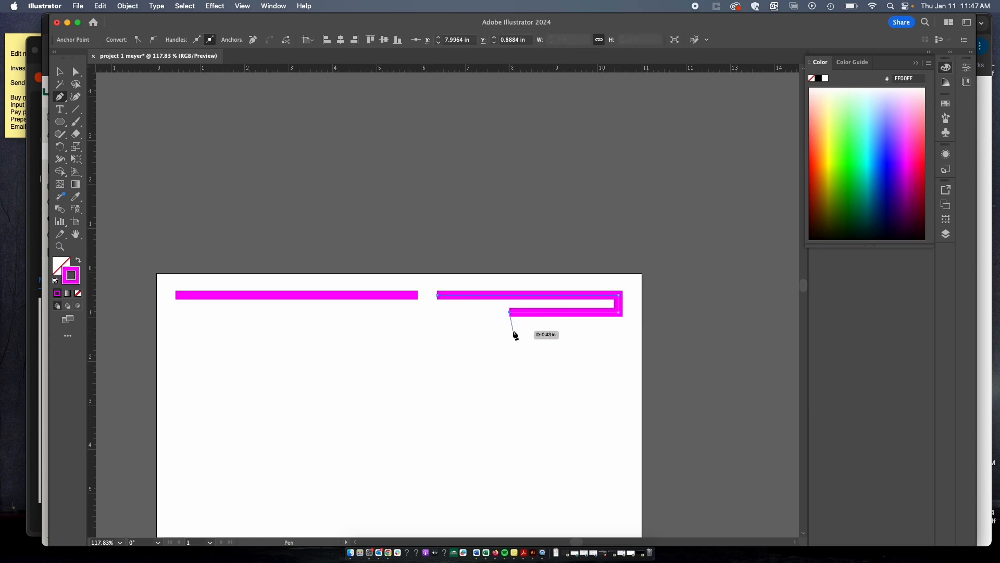
# - Continue the path with a short notch down, left and up, followed by a run left beneath its starting point
pyautogui.keyDown('super'); pyautogui.click(510, 329); pyautogui.keyUp('super')
pyautogui.click(509, 311)
pyautogui.click(511, 329)
pyautogui.click(496, 325)
pyautogui.click(448, 307)
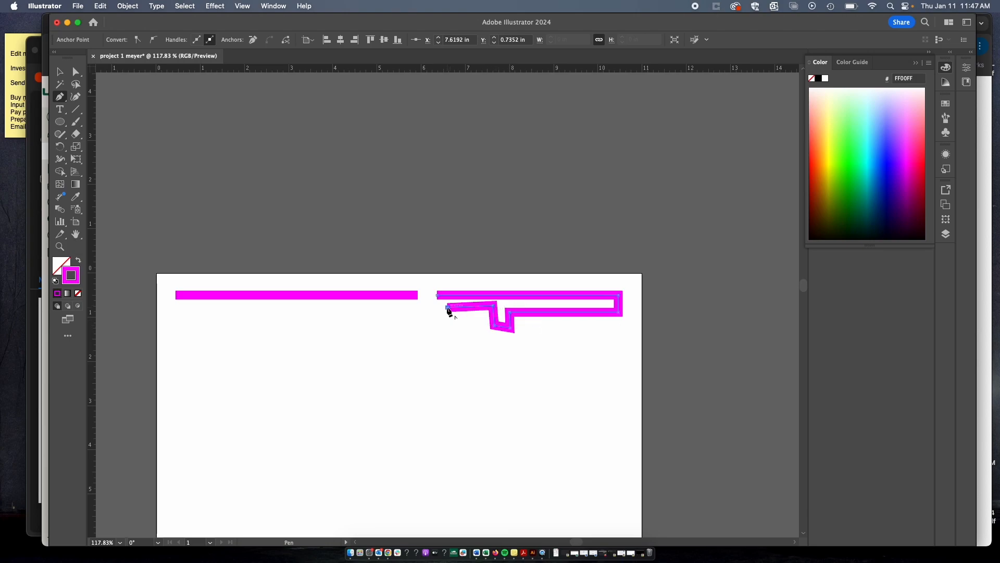
# - Continue the path down, right, up, right, down, left and down in short straight segments to about X 9.3 in
pyautogui.click(447, 337)
pyautogui.click(550, 344)
pyautogui.click(548, 321)
pyautogui.click(606, 323)
pyautogui.click(606, 342)
pyautogui.click(568, 340)
pyautogui.click(569, 364)
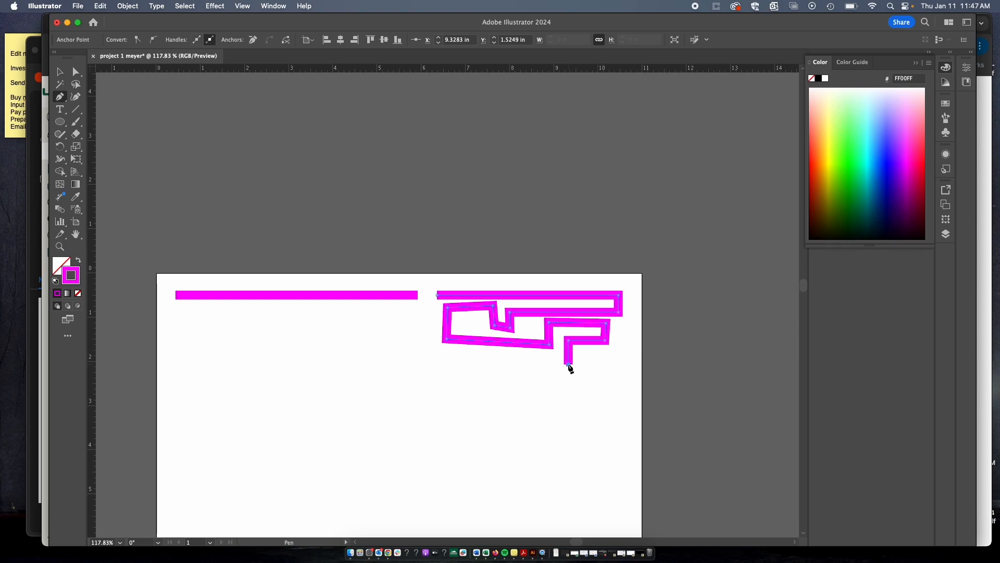
# - Extend the path left, up, left, down and right to about X 7.6 in, Y 2.4 in, and deselect it
pyautogui.click(458, 363)
pyautogui.click(407, 360)
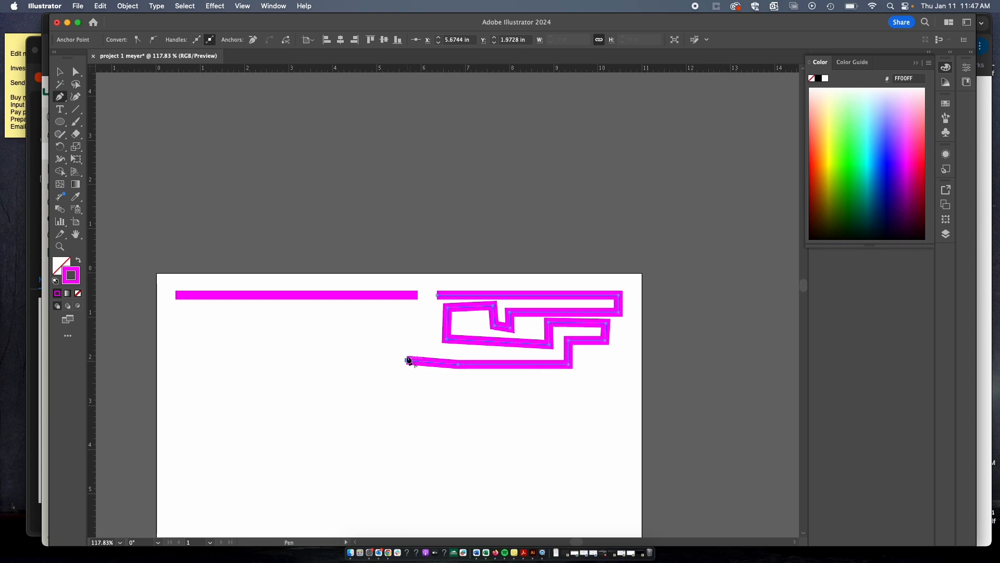
pyautogui.click(406, 318)
pyautogui.click(386, 318)
pyautogui.click(386, 377)
pyautogui.click(491, 381)
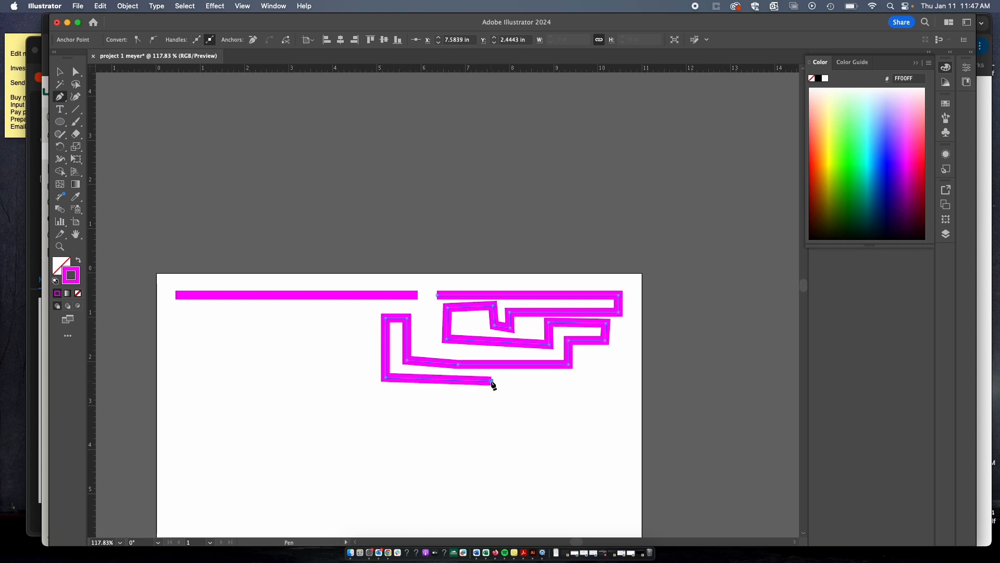
pyautogui.scroll(-5, 467, 405)
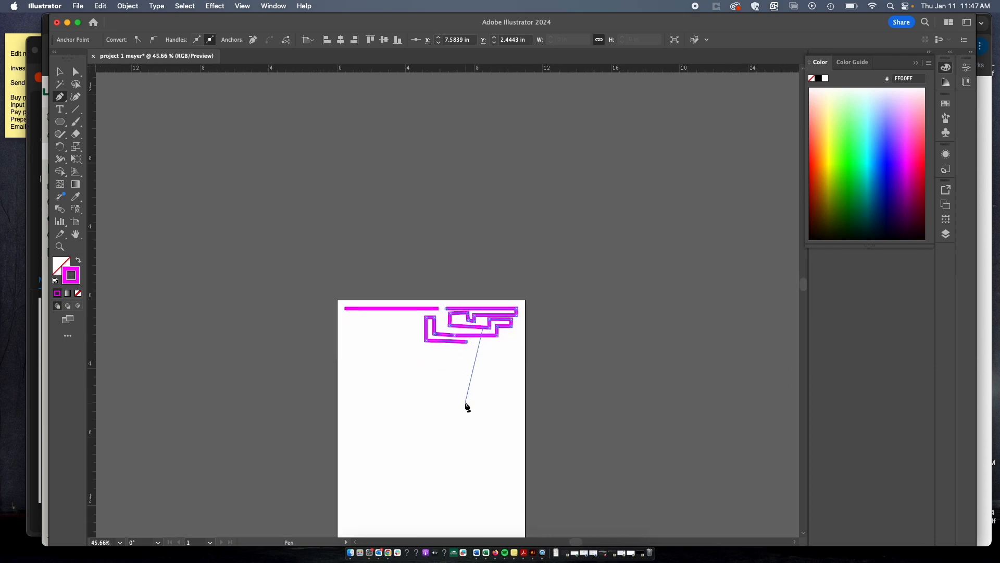
pyautogui.scroll(-5, 467, 404)
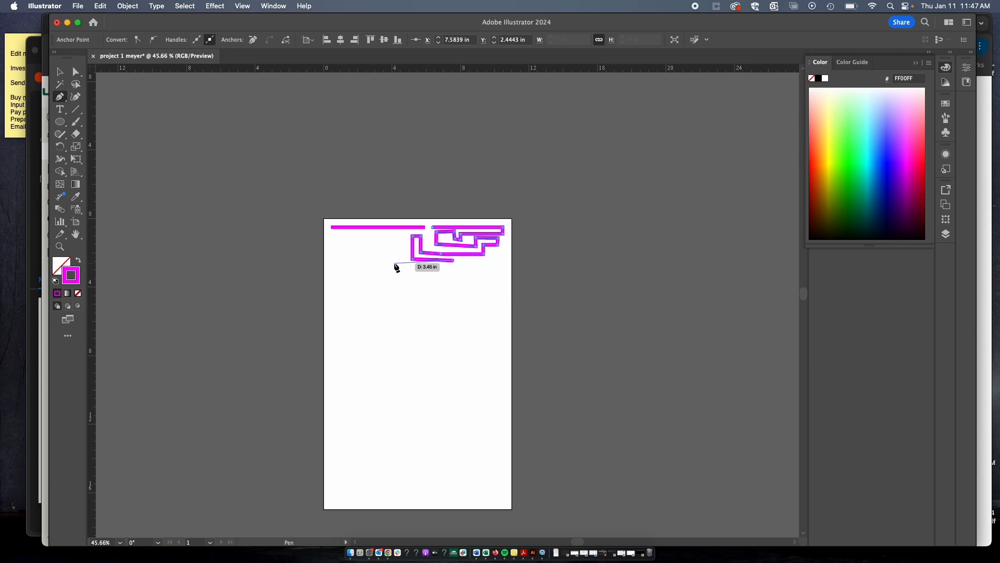
pyautogui.press('v')
pyautogui.click(455, 284)
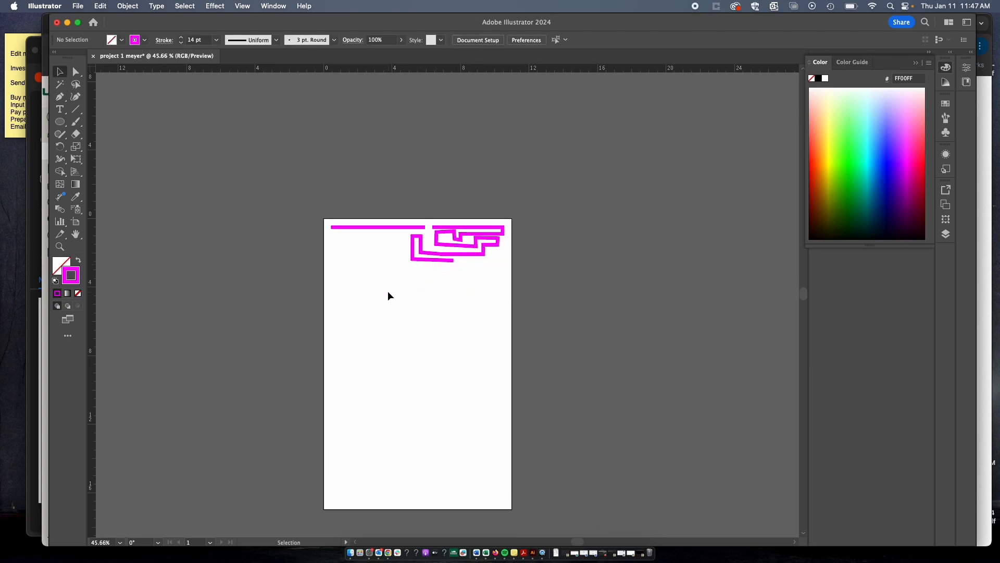
# - Delete both the straight line and the winding path from the artboard
pyautogui.scroll(3, 387, 295)
pyautogui.scroll(-3, 394, 313)
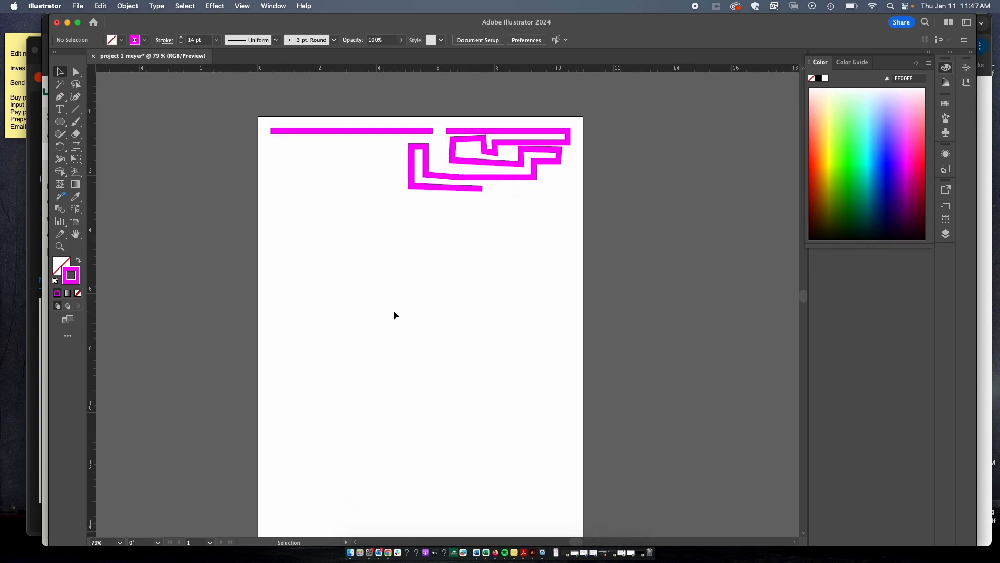
pyautogui.scroll(-2, 391, 312)
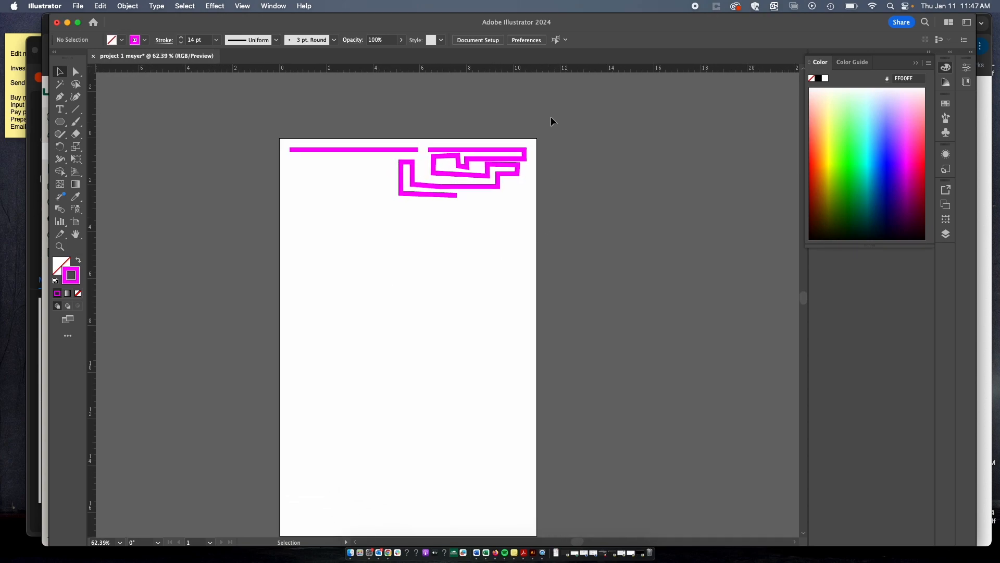
pyautogui.moveTo(550, 123); pyautogui.dragTo(366, 204)
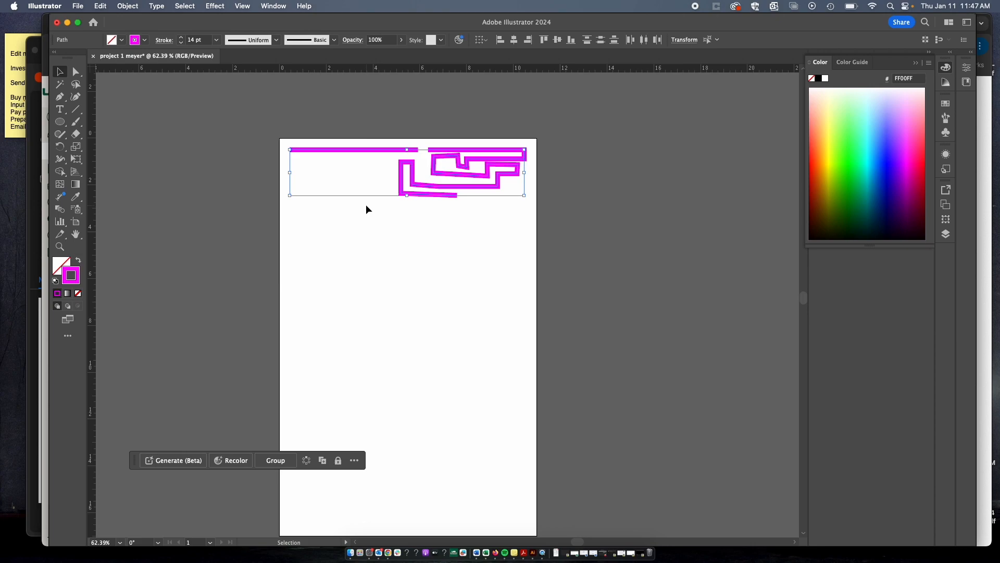
pyautogui.press('Delete')
# - Draw a horizontal line about 5.6 in long near the artboard's upper edge with the Line Segment tool
pyautogui.press('\\')
pyautogui.click(77, 110)
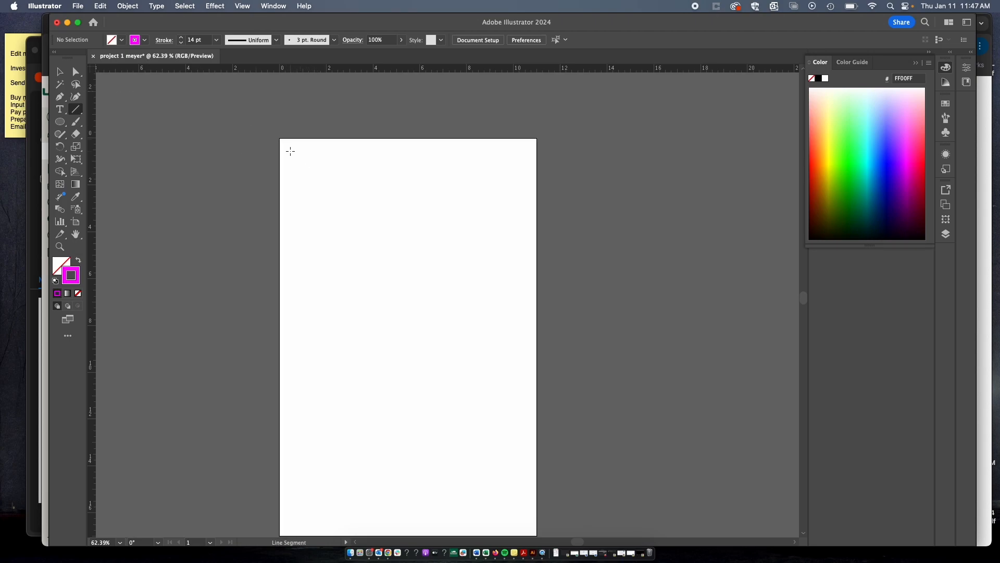
pyautogui.click(335, 166)
pyautogui.click(424, 329)
pyautogui.moveTo(297, 152); pyautogui.dragTo(427, 151)
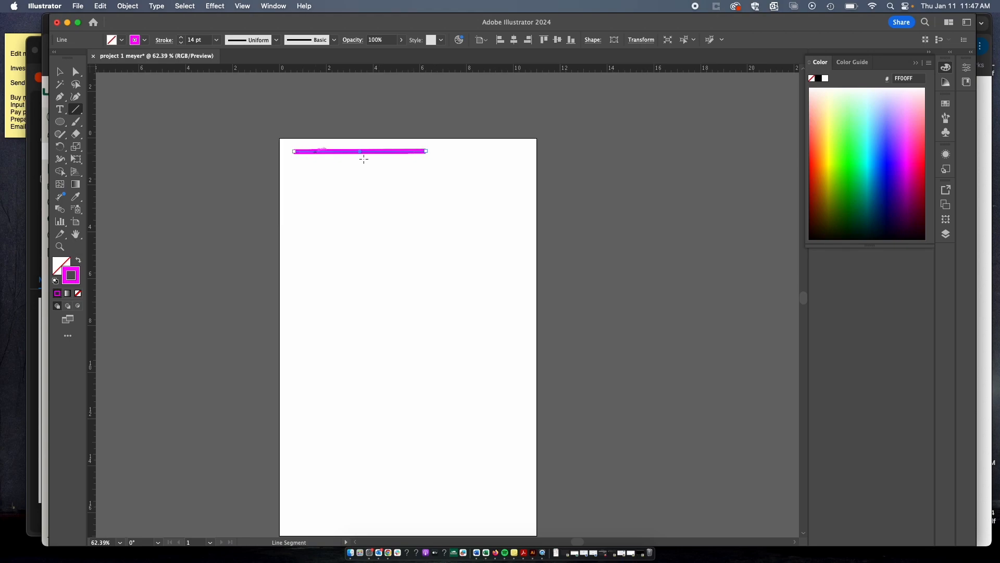
# - After a small gap, draw a second line about 3.5 in long, level with the first
pyautogui.click(439, 151)
pyautogui.click(424, 329)
pyautogui.moveTo(440, 151); pyautogui.dragTo(521, 169)
pyautogui.press('super+z')
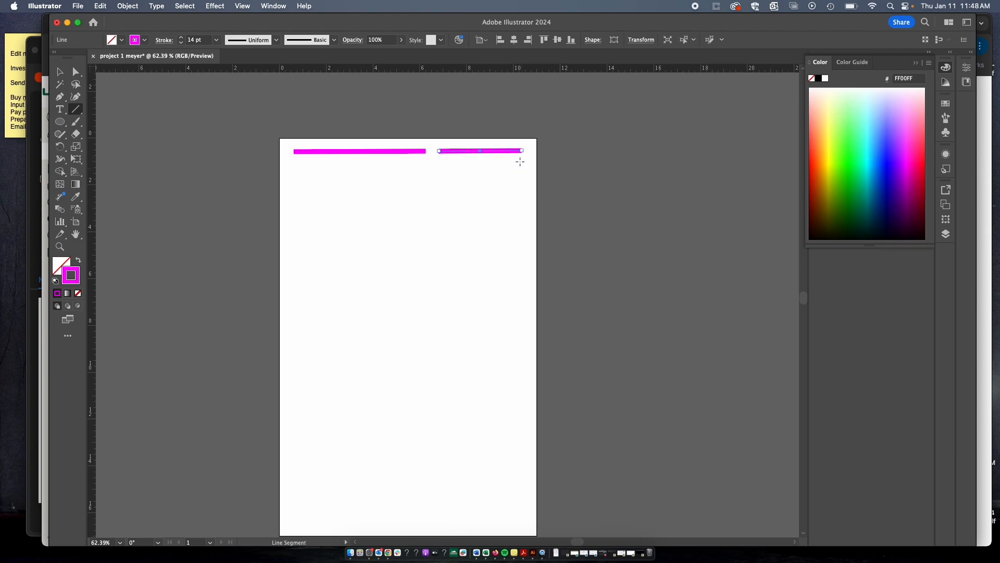
pyautogui.scroll(5, 520, 163)
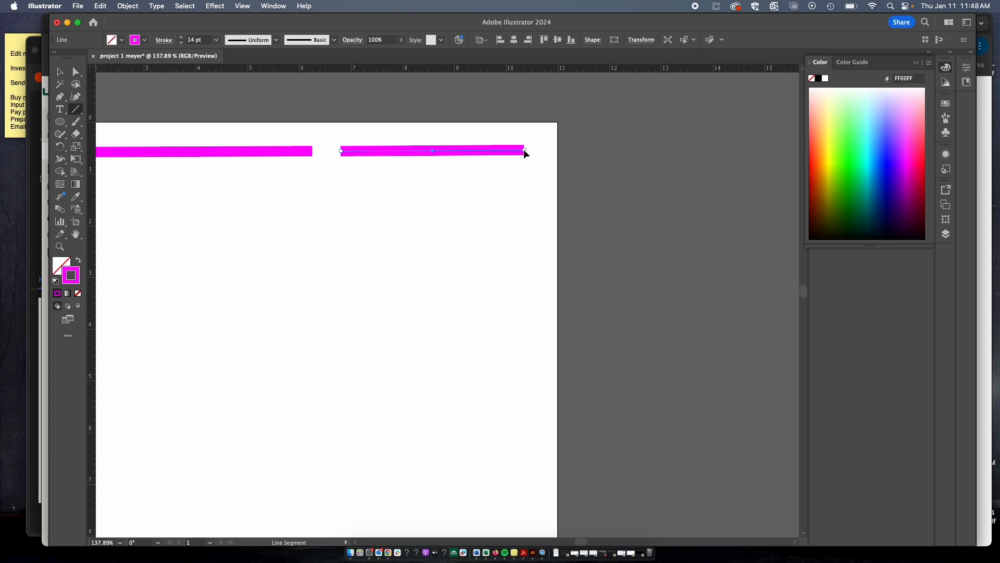
pyautogui.moveTo(524, 149)
pyautogui.mouseDown()
pyautogui.moveTo(511, 235)
pyautogui.moveTo(532, 151)
pyautogui.moveTo(450, 271)
pyautogui.moveTo(417, 347)
pyautogui.moveTo(515, 200)
pyautogui.moveTo(526, 153)
pyautogui.mouseUp()
pyautogui.scroll(-5, 491, 245)
pyautogui.scroll(-2, 489, 241)
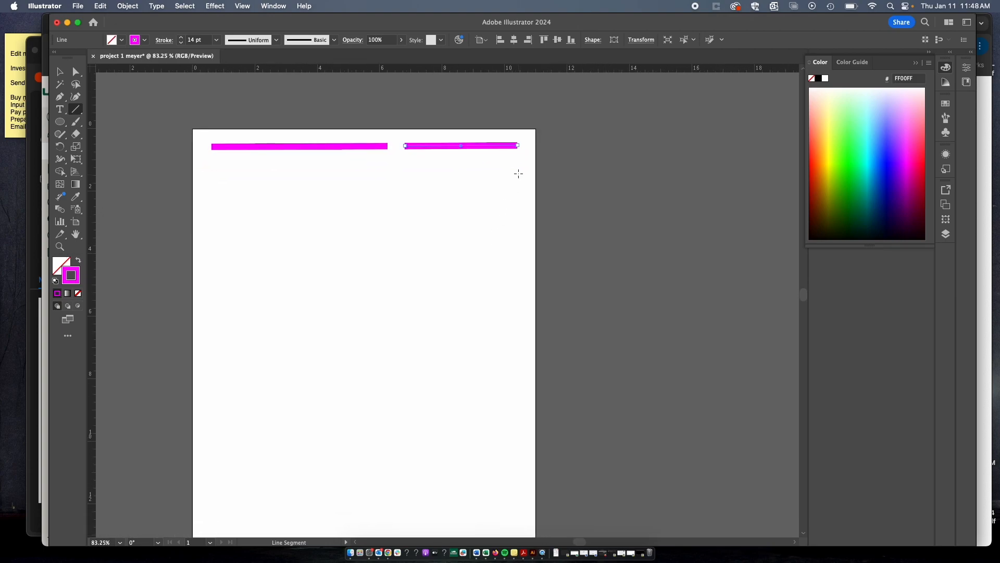
# - Draw a nearly vertical line about 0.6 in long below the second line's right end, joining it, and deselect it
pyautogui.click(517, 164)
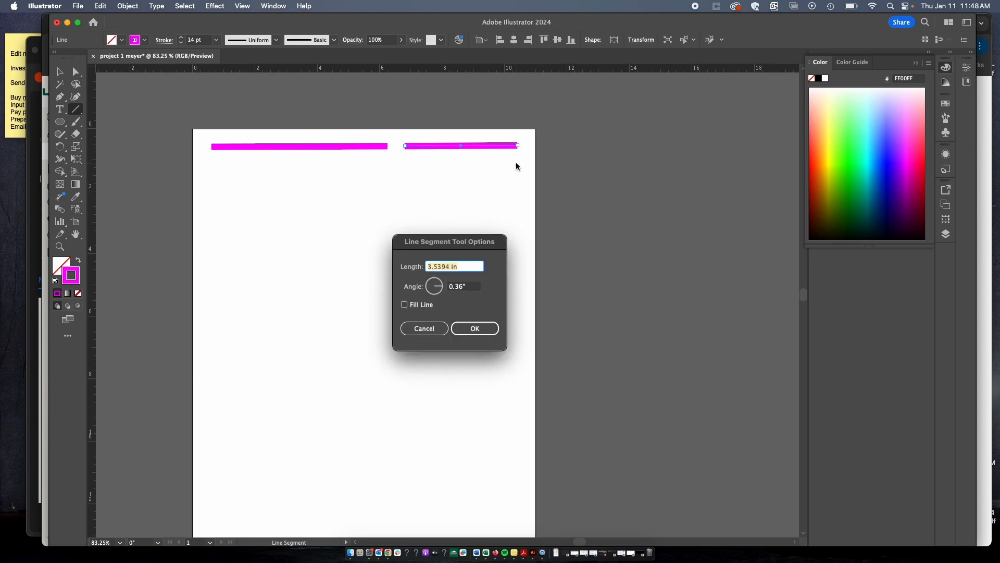
pyautogui.click(433, 336)
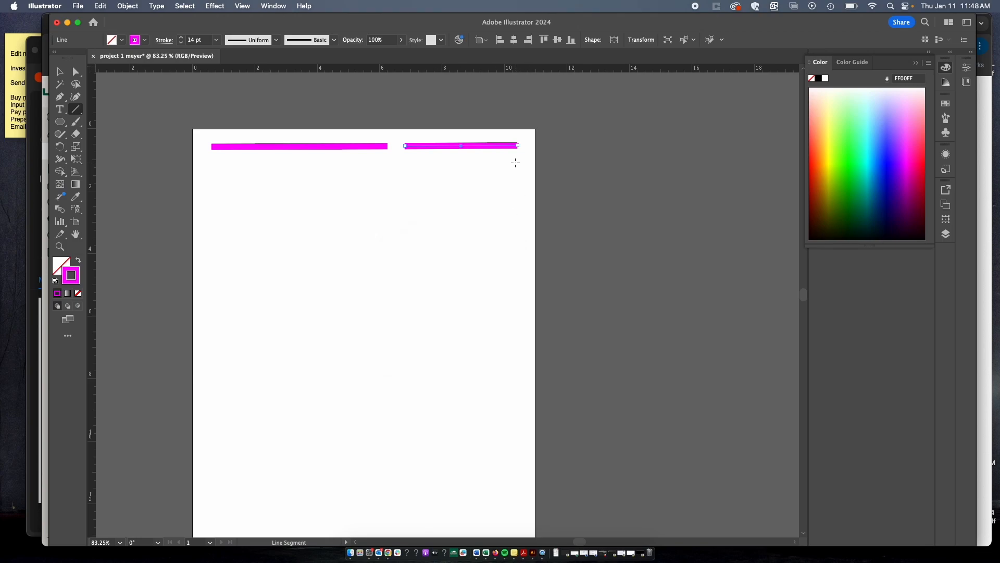
pyautogui.moveTo(519, 164); pyautogui.dragTo(518, 144)
pyautogui.press('v')
pyautogui.click(555, 177)
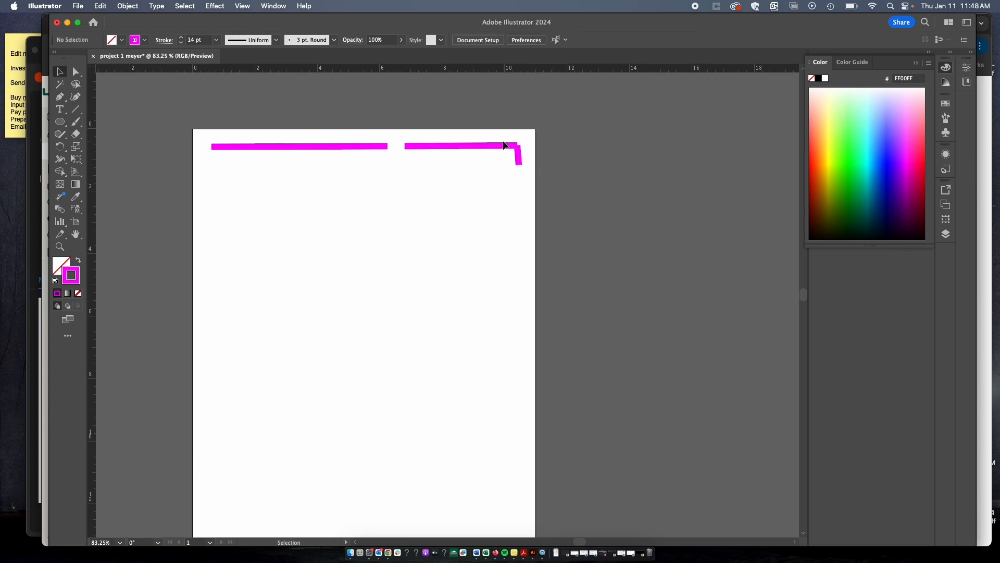
# - Move the short line slightly left and up to line it up with the second line's end
pyautogui.scroll(5, 524, 157)
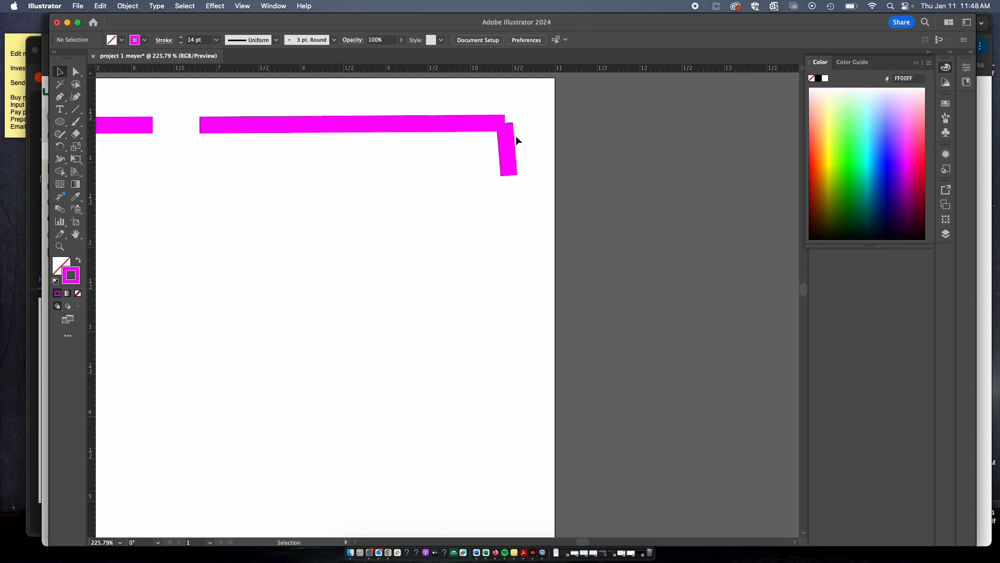
pyautogui.scroll(4, 516, 135)
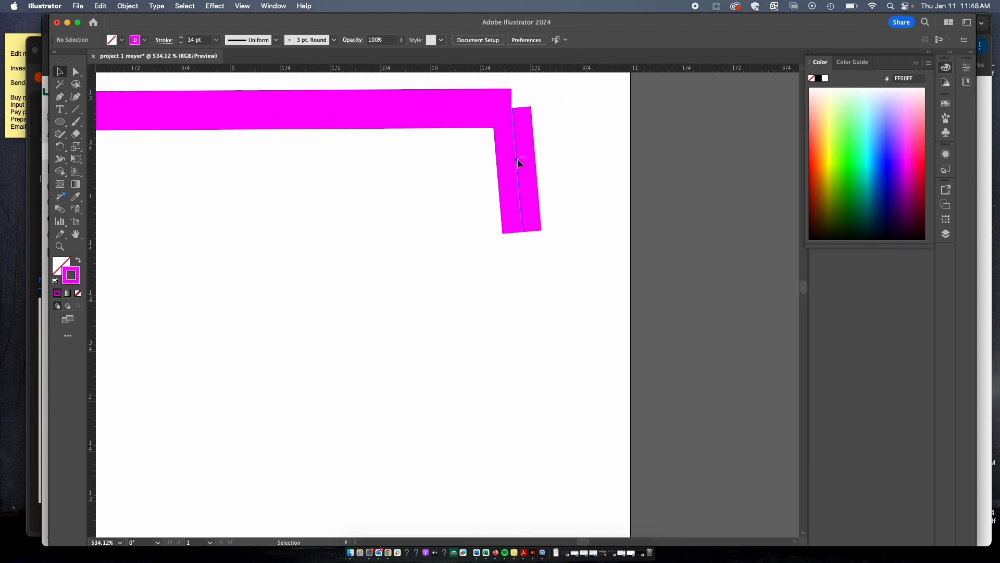
pyautogui.click(475, 111)
pyautogui.moveTo(514, 139)
pyautogui.mouseDown()
pyautogui.moveTo(542, 148)
pyautogui.moveTo(510, 137)
pyautogui.mouseUp()
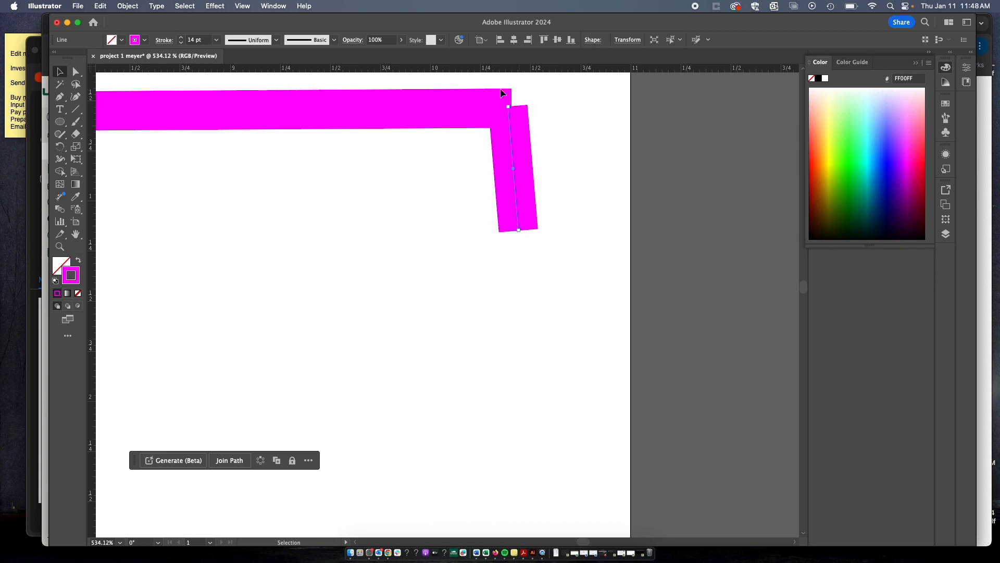
pyautogui.scroll(-5, 528, 143)
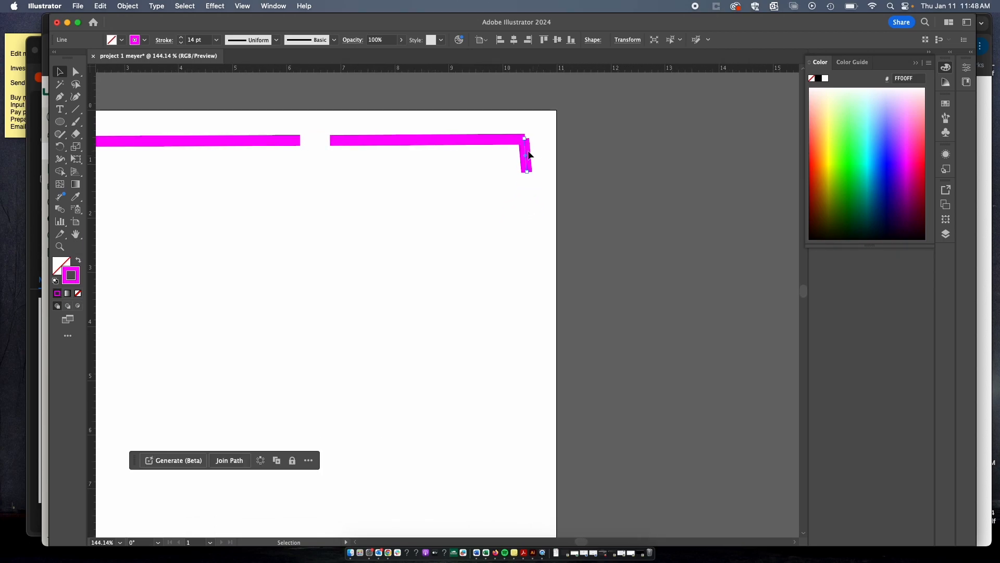
# - Delete all three line segments from the artboard
pyautogui.scroll(-1, 525, 141)
pyautogui.scroll(-1, 490, 145)
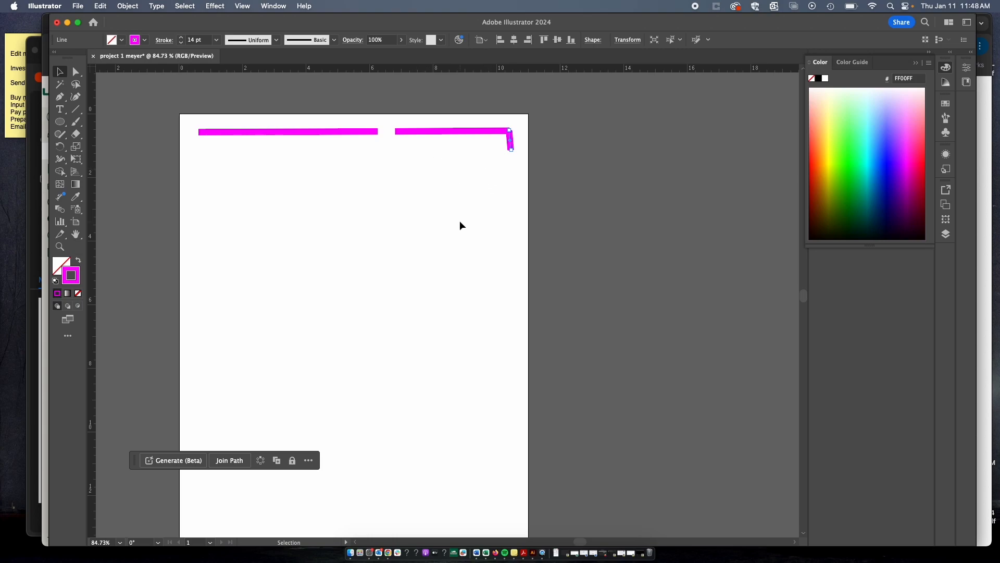
pyautogui.moveTo(549, 103); pyautogui.dragTo(305, 176)
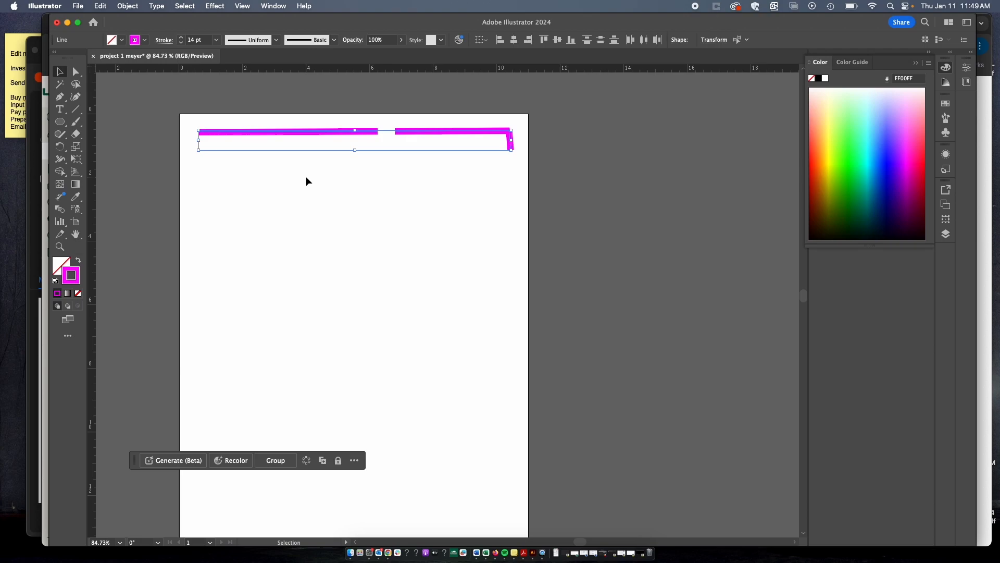
pyautogui.press('Delete')
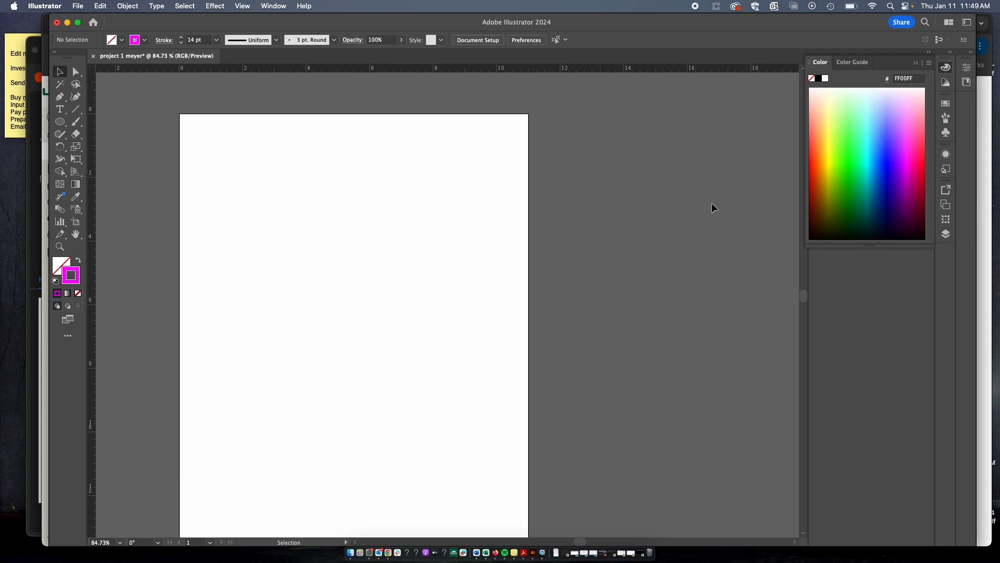
# - Show the document's layer list and bring the whole artboard into view
pyautogui.click(948, 234)
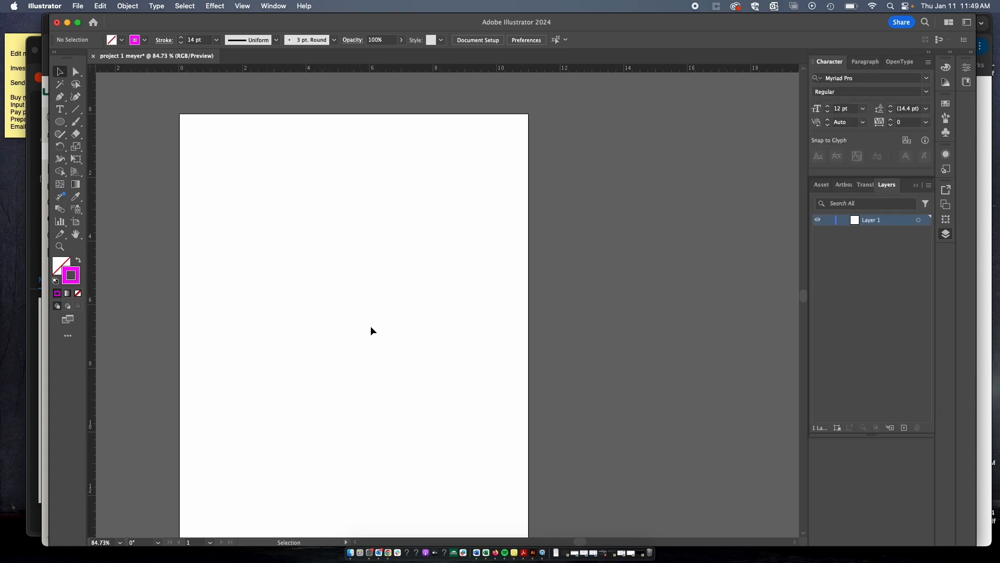
pyautogui.scroll(-5, 451, 340)
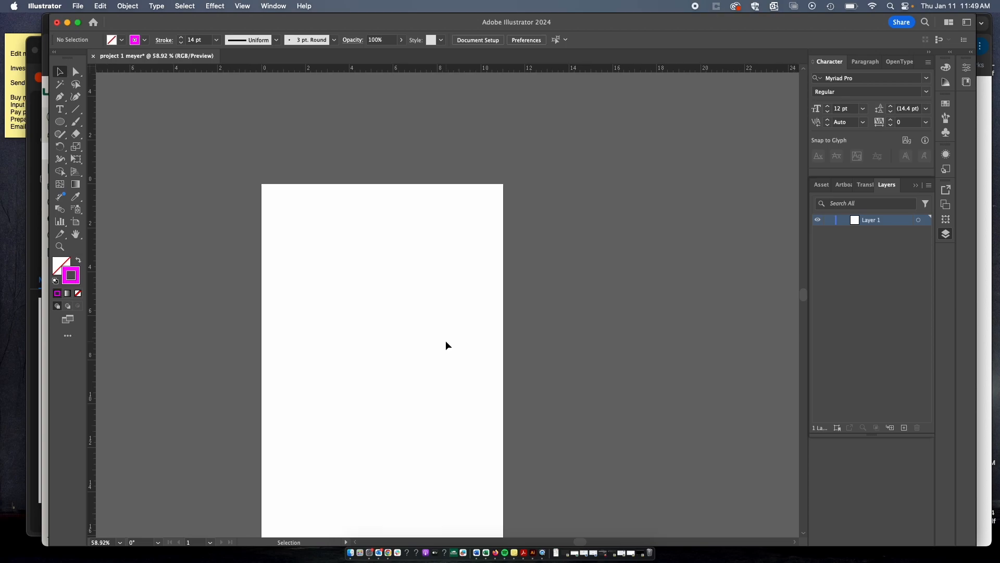
pyautogui.scroll(-2, 446, 346)
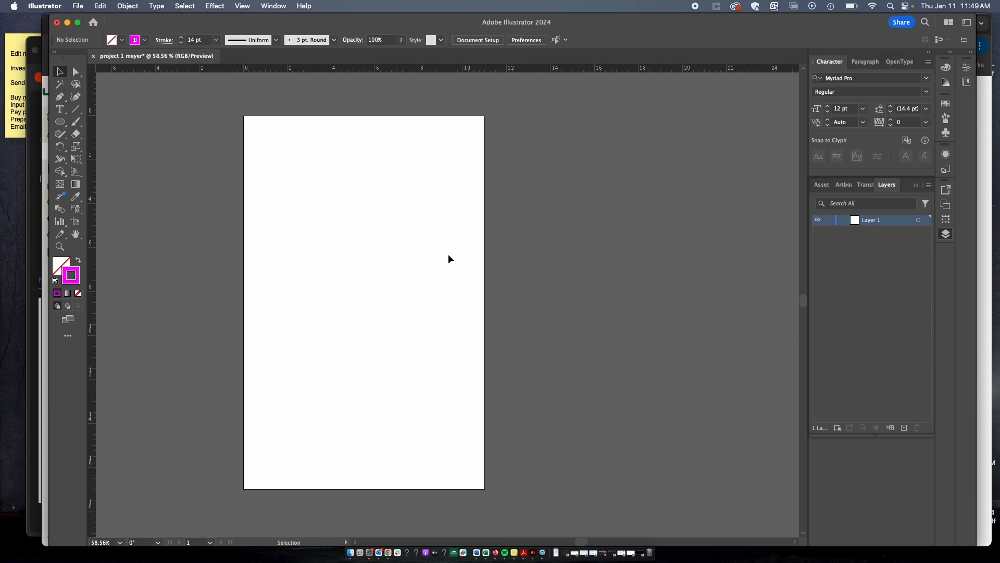
# - Set the stroke to none and the fill to the light orange swatch
pyautogui.click(145, 40)
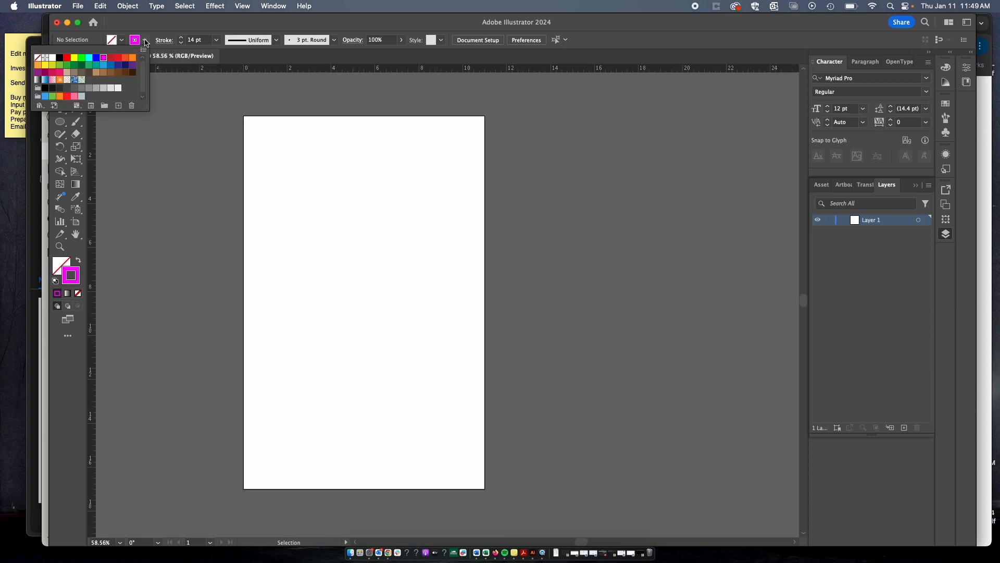
pyautogui.click(38, 65)
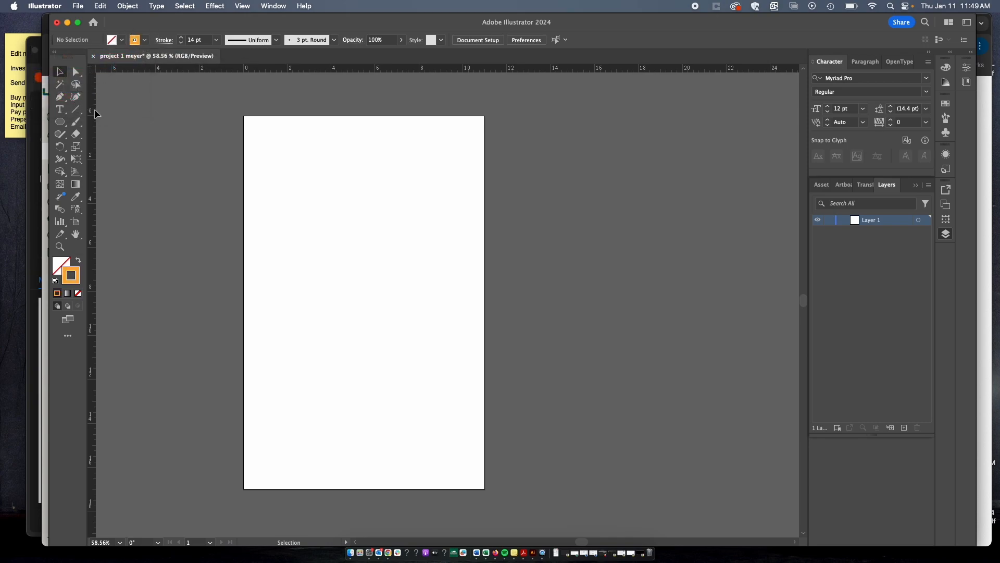
pyautogui.click(145, 41)
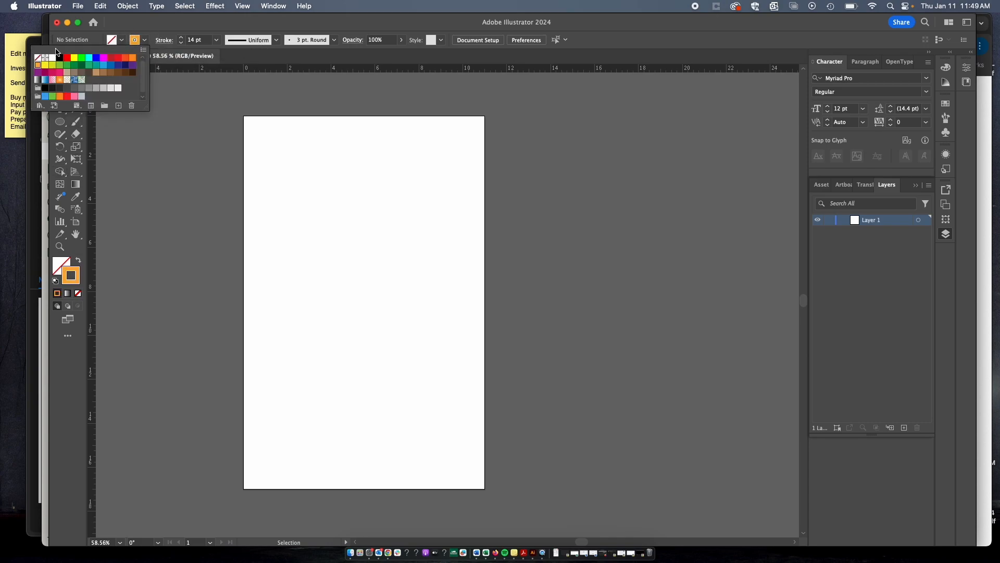
pyautogui.click(38, 58)
pyautogui.click(121, 40)
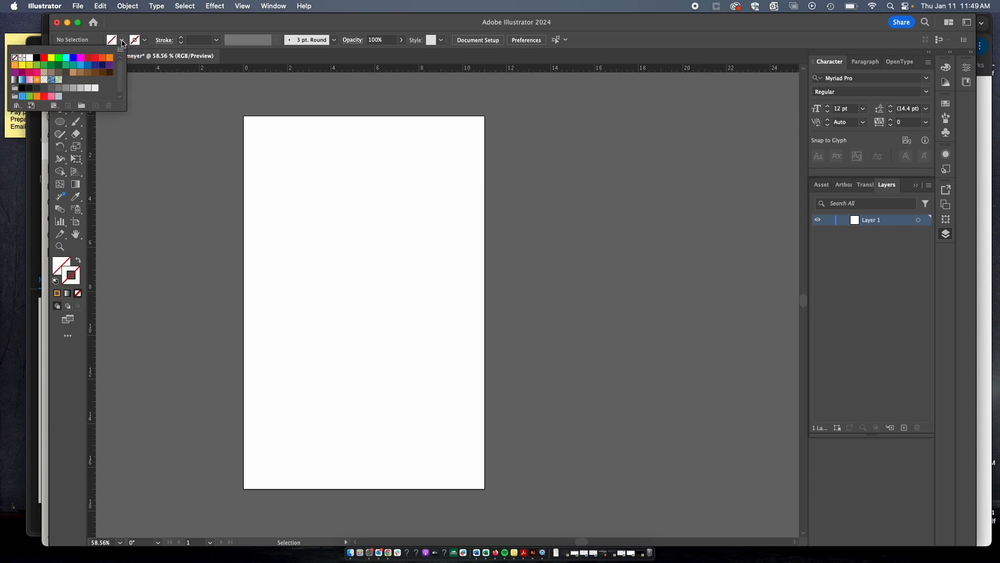
pyautogui.click(15, 65)
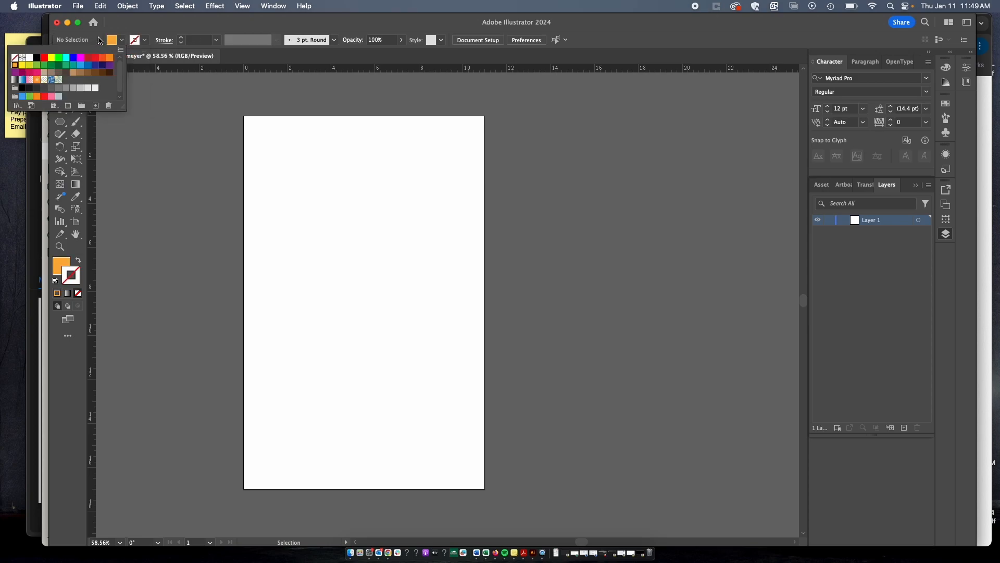
# - Draw an 11 x 17 in orange rectangle from corner to corner of the artboard as a background, and deselect it
pyautogui.click(61, 121)
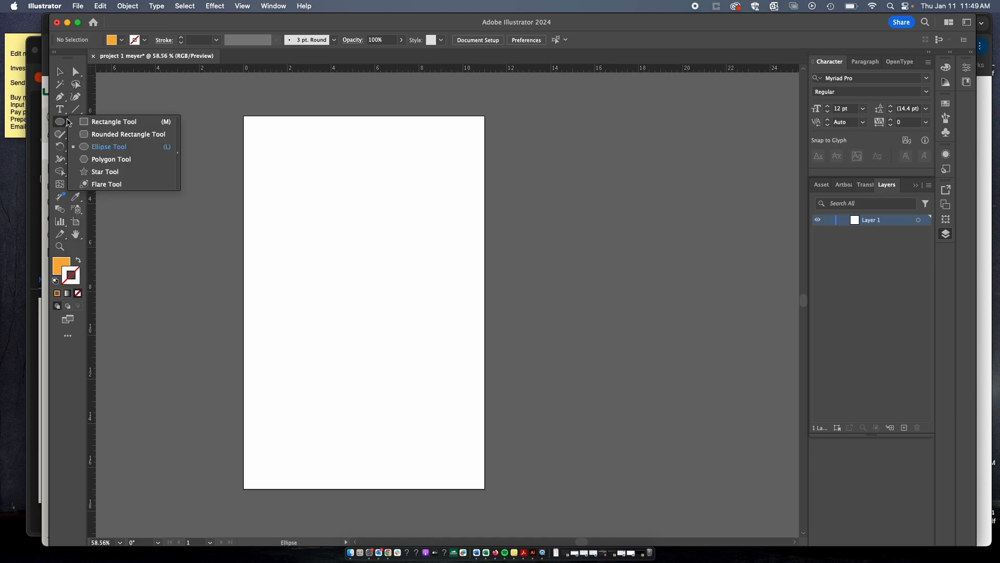
pyautogui.click(113, 123)
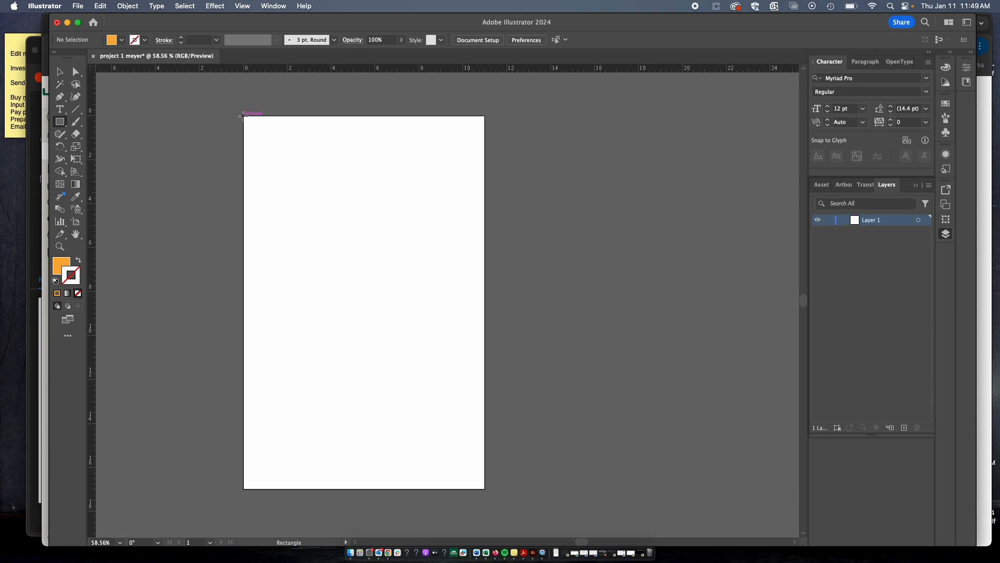
pyautogui.moveTo(243, 116)
pyautogui.mouseDown()
pyautogui.moveTo(463, 365)
pyautogui.moveTo(485, 489)
pyautogui.mouseUp()
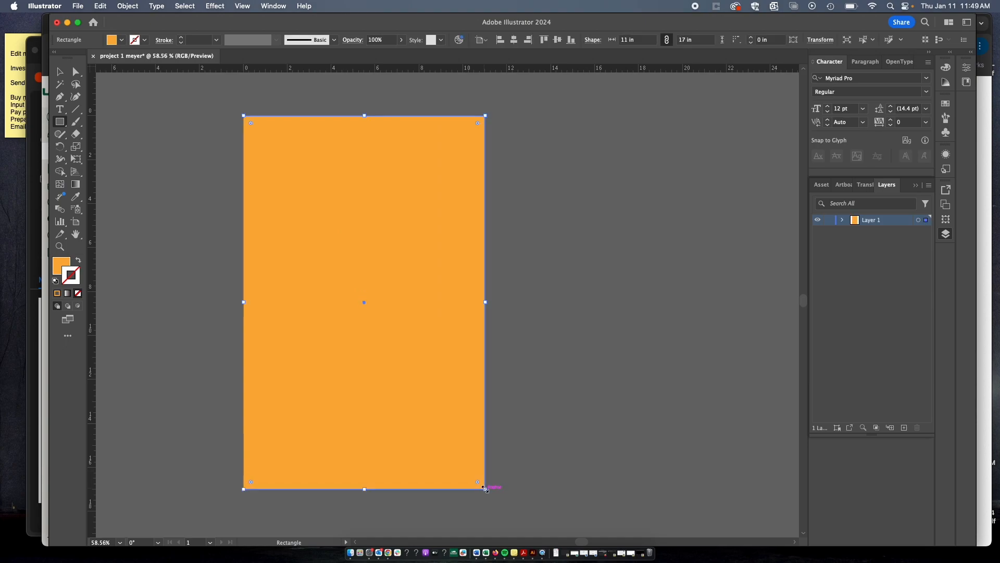
pyautogui.press('v')
pyautogui.click(545, 377)
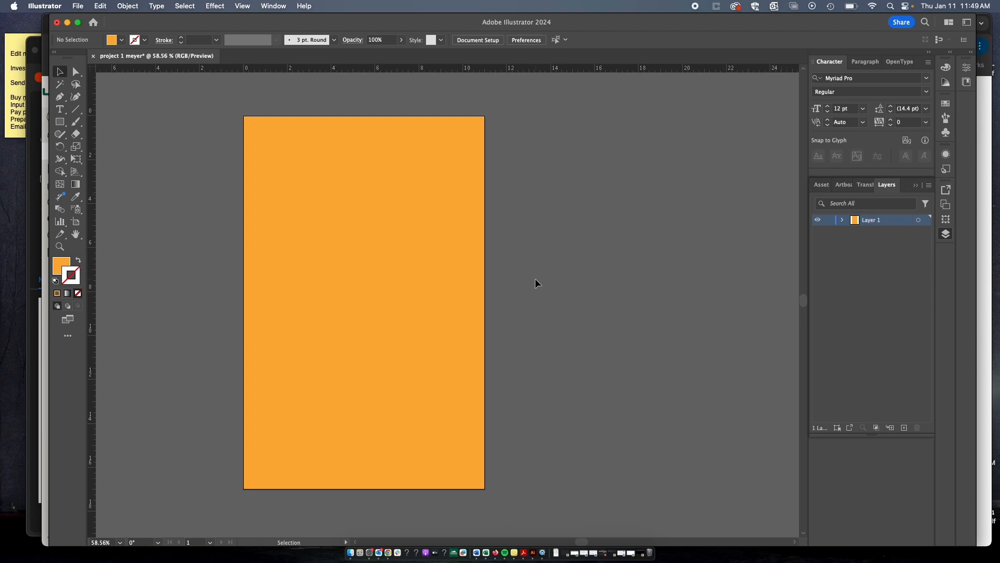
pyautogui.moveTo(333, 234); pyautogui.dragTo(369, 215)
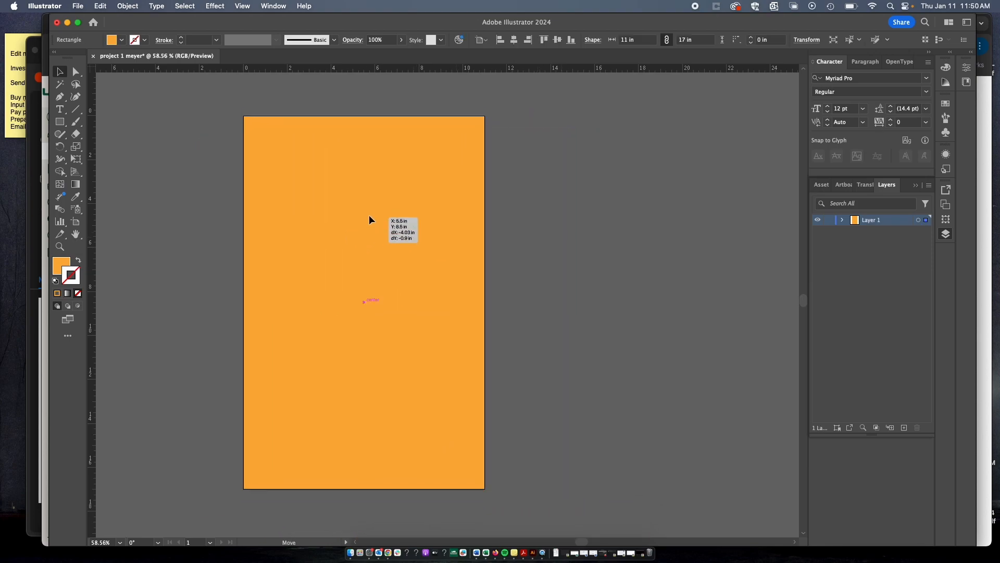
pyautogui.click(532, 179)
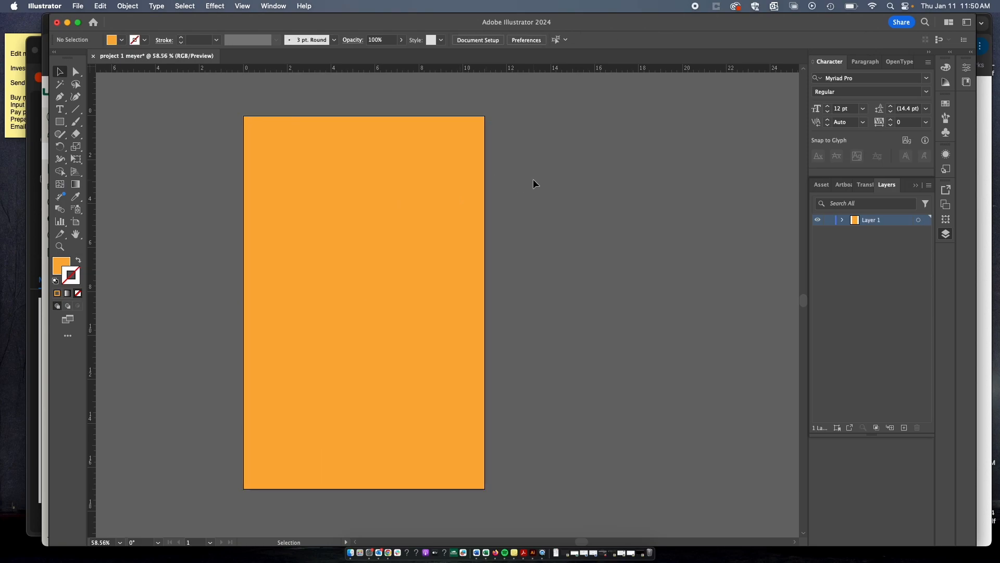
# - Draw five scattered diagonal line segments with a black 1 pt stroke and no fill over the orange rectangle
pyautogui.click(75, 110)
pyautogui.click(78, 260)
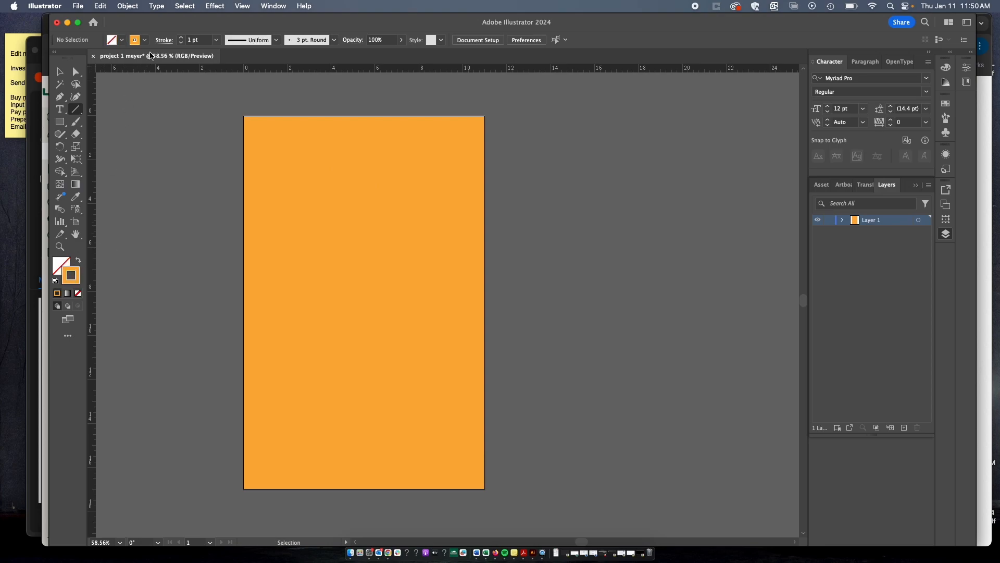
pyautogui.click(145, 40)
pyautogui.click(60, 57)
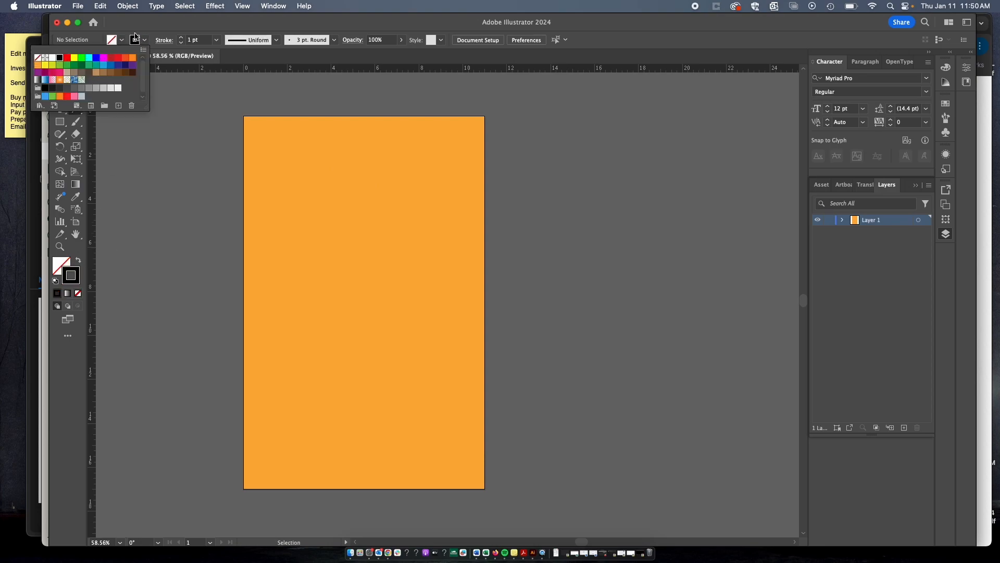
pyautogui.moveTo(302, 160)
pyautogui.mouseDown()
pyautogui.moveTo(396, 181)
pyautogui.moveTo(336, 284)
pyautogui.moveTo(339, 268)
pyautogui.moveTo(417, 302)
pyautogui.moveTo(309, 406)
pyautogui.mouseUp()
pyautogui.moveTo(316, 352)
pyautogui.mouseDown()
pyautogui.moveTo(398, 379)
pyautogui.moveTo(419, 407)
pyautogui.mouseUp()
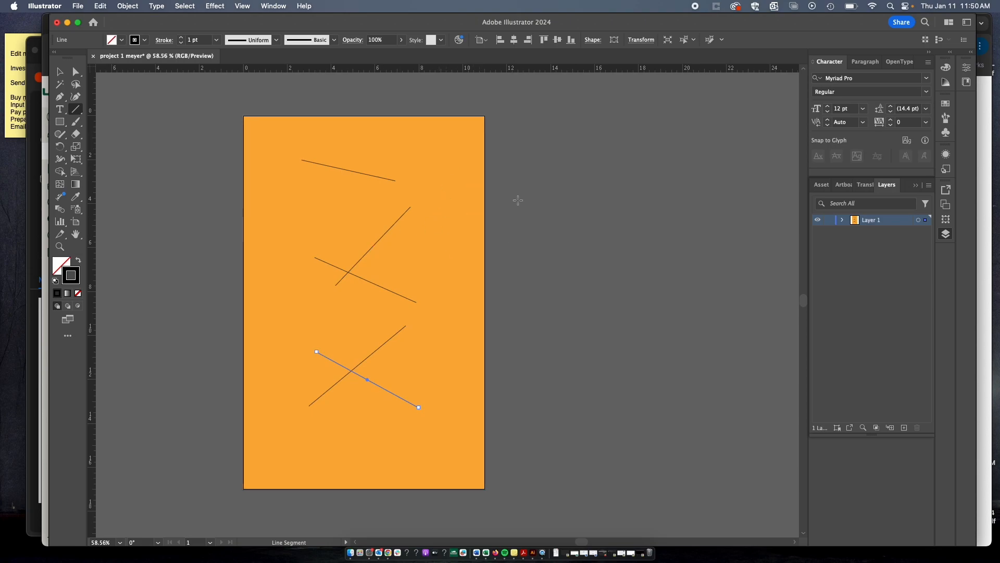
pyautogui.moveTo(364, 302); pyautogui.dragTo(461, 304)
# - Select and delete all the artwork, undo that deletion, and deselect everything
pyautogui.click(61, 74)
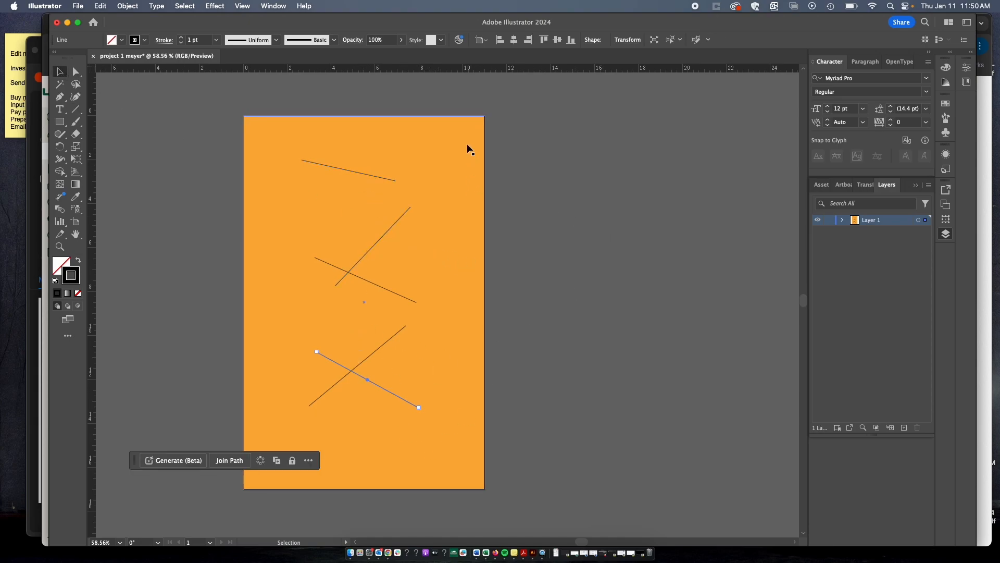
pyautogui.press('super+a')
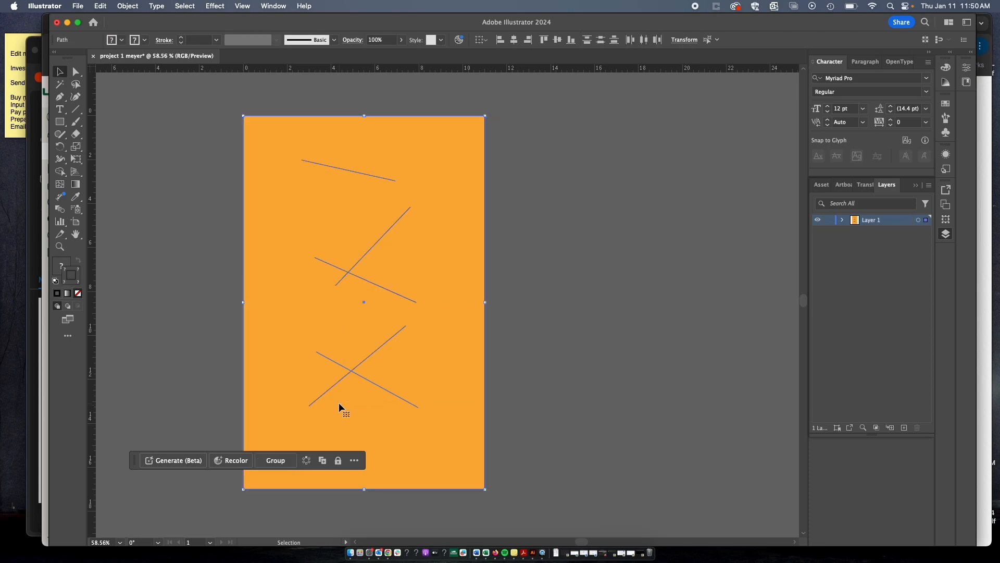
pyautogui.press('BackSpace')
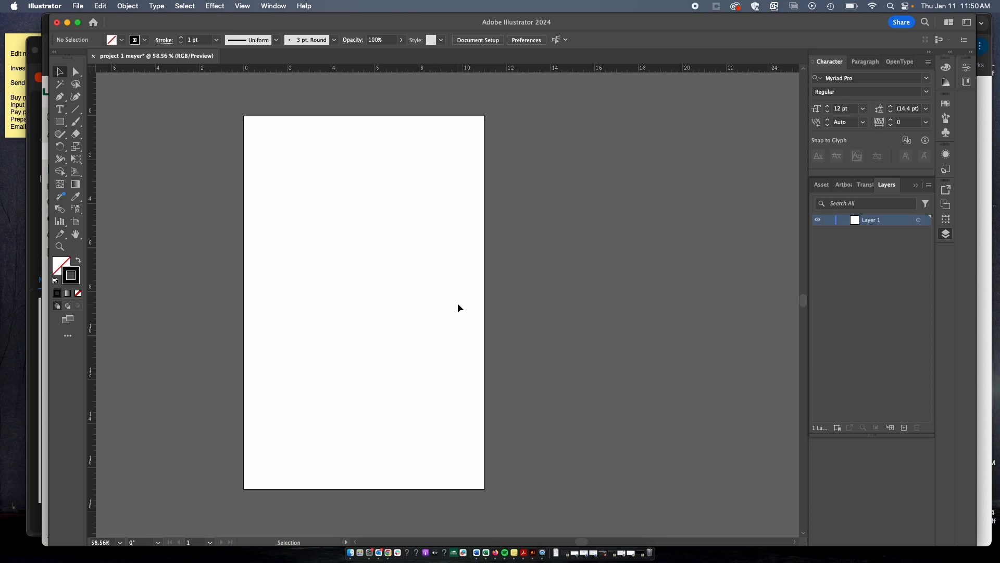
pyautogui.press('super+z')
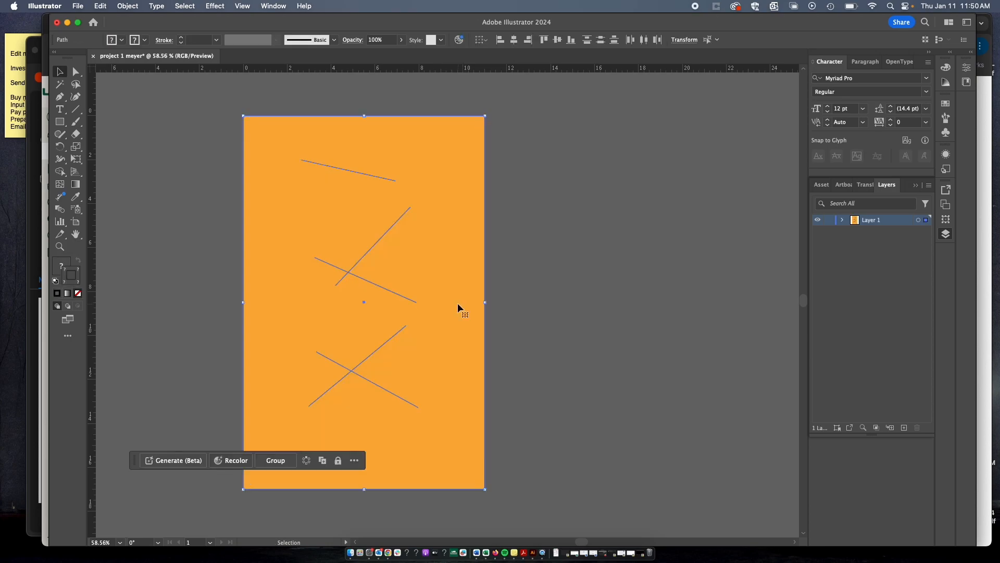
pyautogui.click(545, 262)
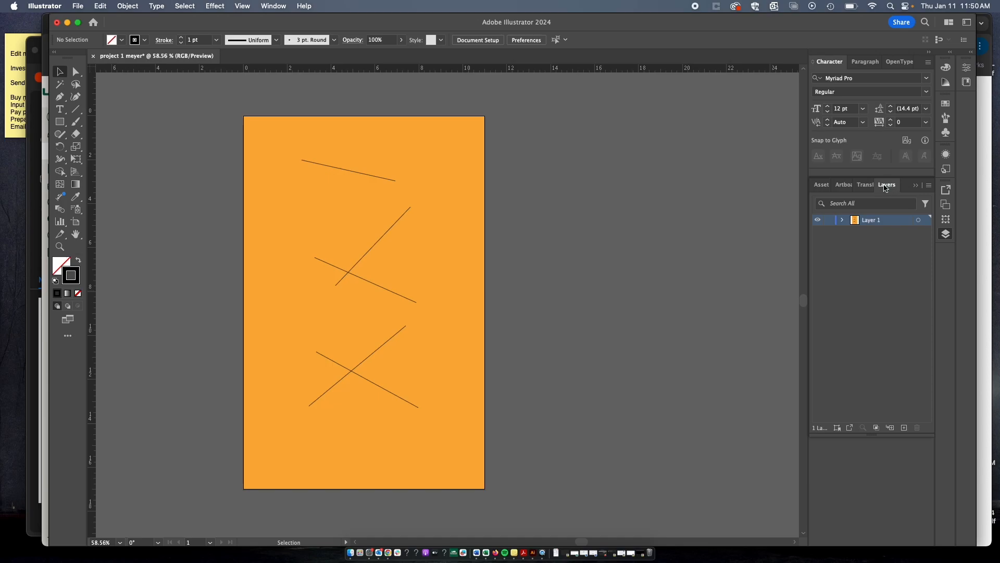
# - Create a new layer above Layer 1
pyautogui.click(278, 8)
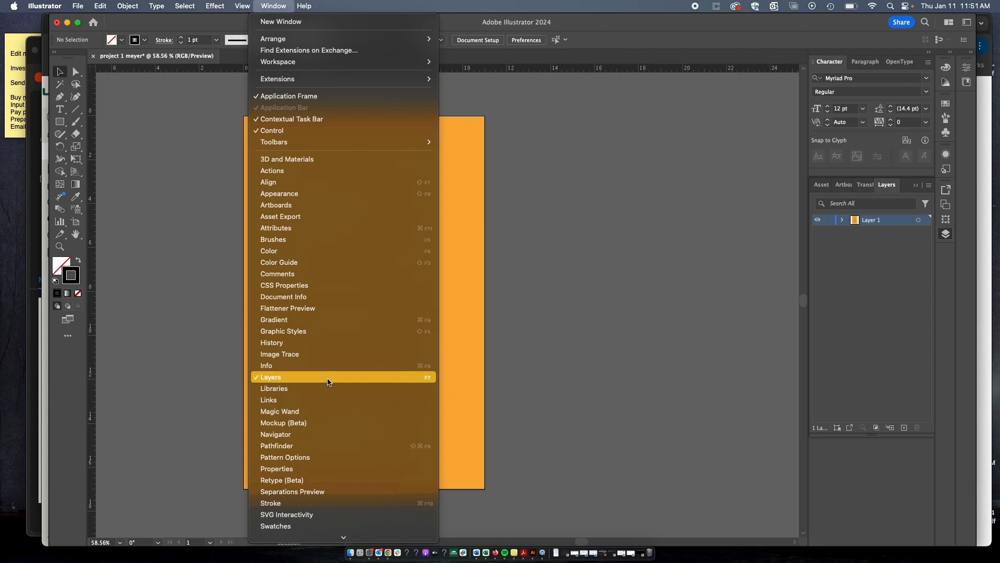
pyautogui.click(592, 340)
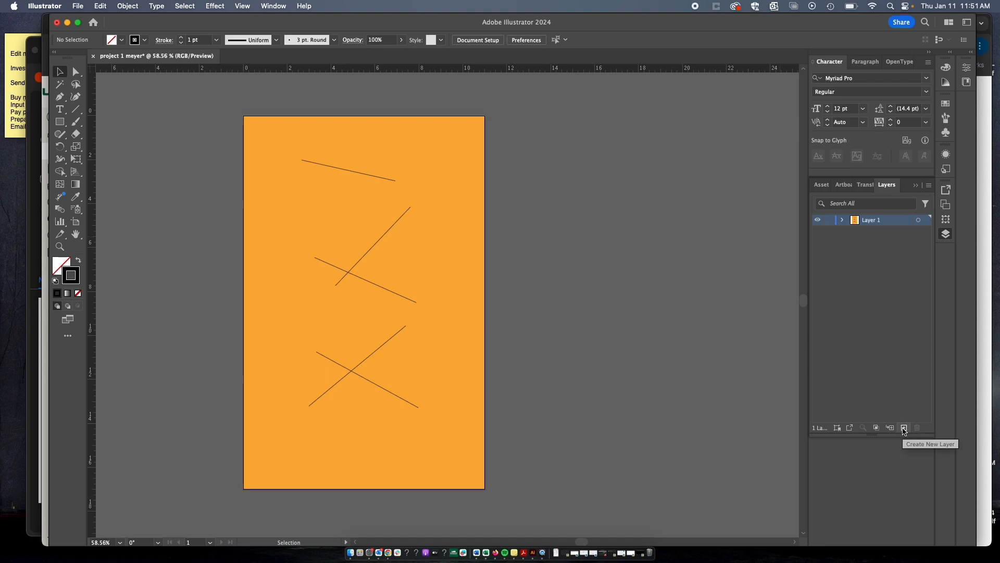
pyautogui.click(904, 429)
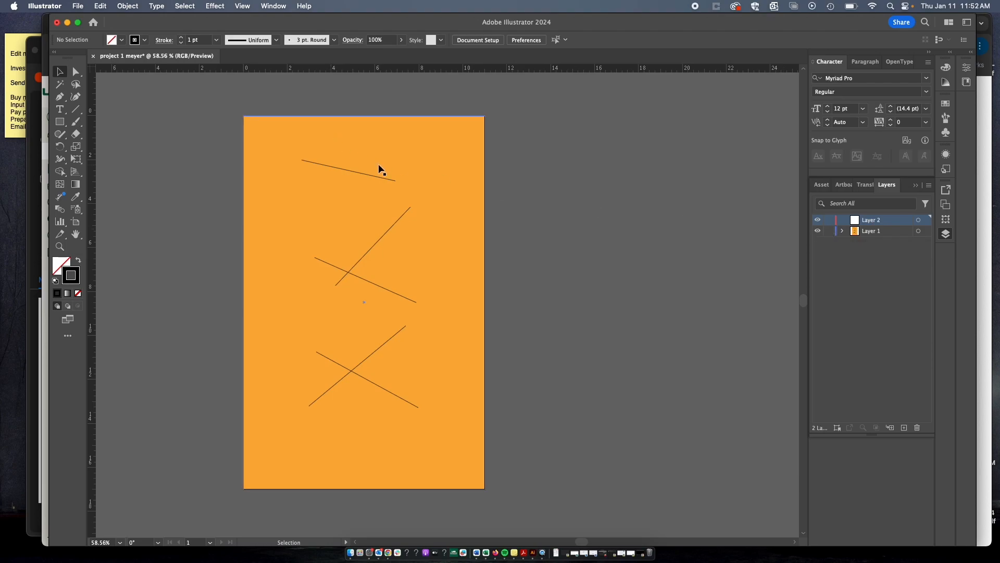
# - Delete the five black line segments one by one, keeping the orange rectangle
pyautogui.click(368, 175)
pyautogui.press('Delete')
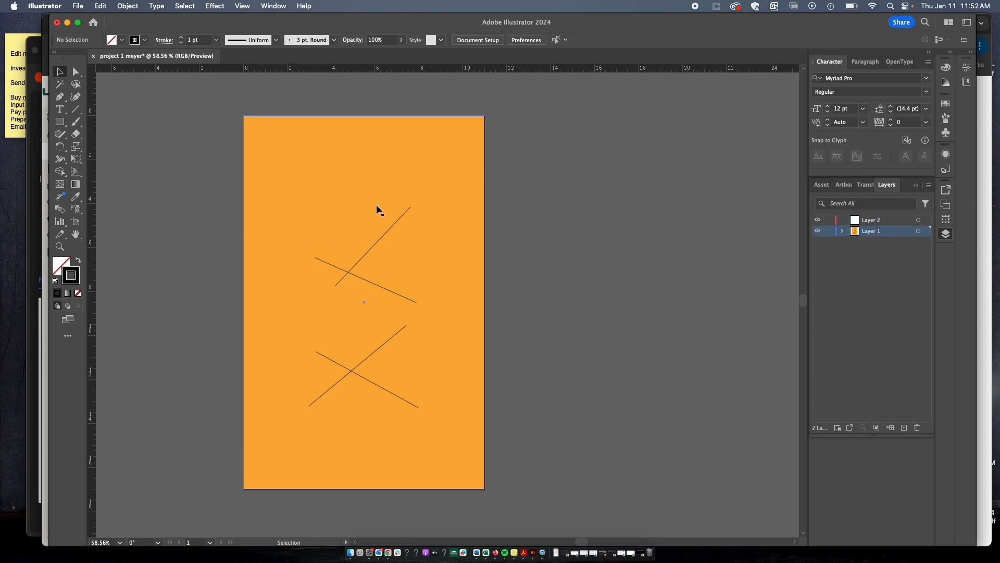
pyautogui.click(387, 238)
pyautogui.press('Delete')
pyautogui.click(384, 288)
pyautogui.press('Delete')
pyautogui.click(387, 342)
pyautogui.press('Delete')
pyautogui.click(375, 384)
pyautogui.press('Delete')
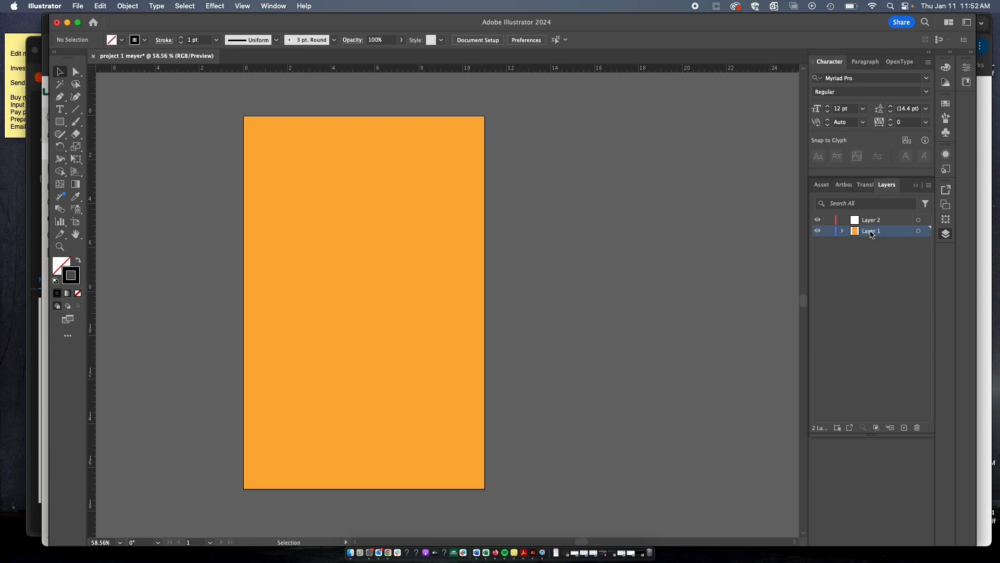
# - Hide and show Layer 1 several times, leaving it visible
pyautogui.click(818, 231)
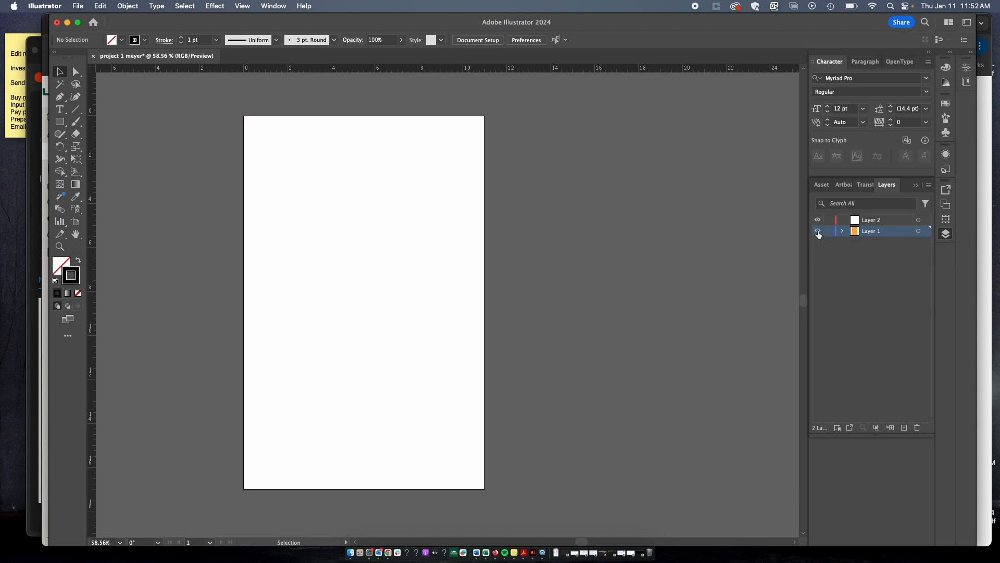
pyautogui.click(818, 231)
pyautogui.click(818, 231)
pyautogui.click(818, 232)
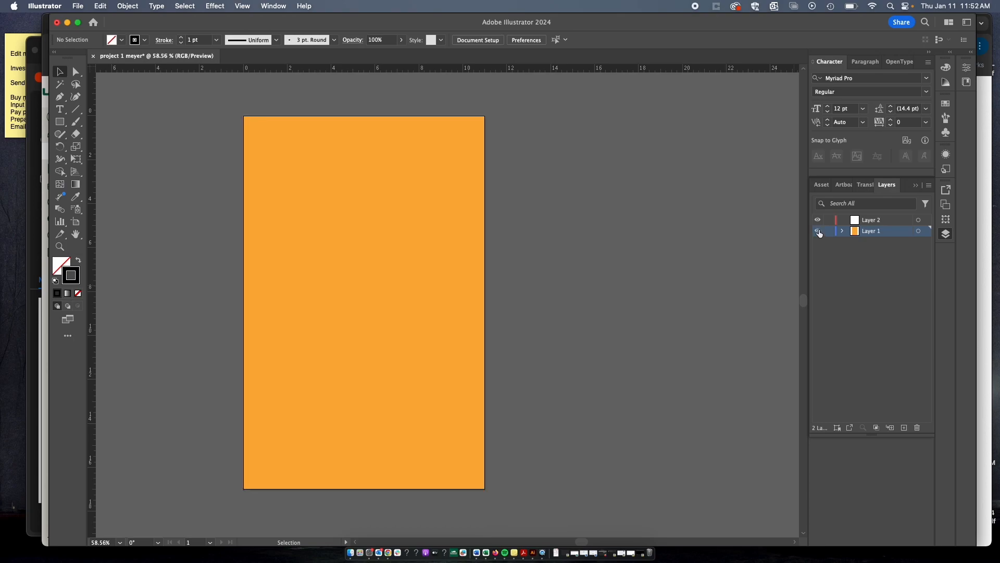
pyautogui.click(819, 232)
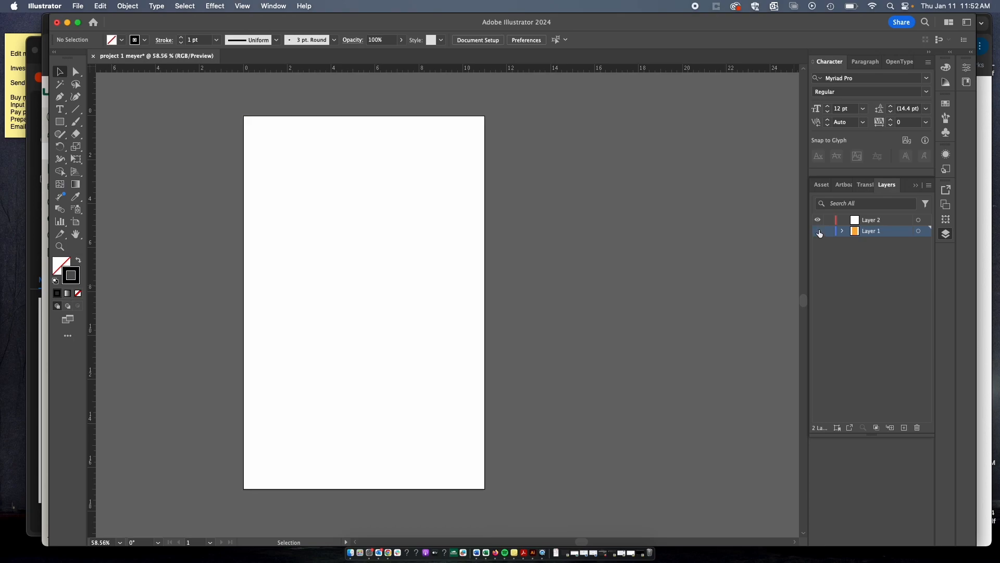
pyautogui.click(818, 232)
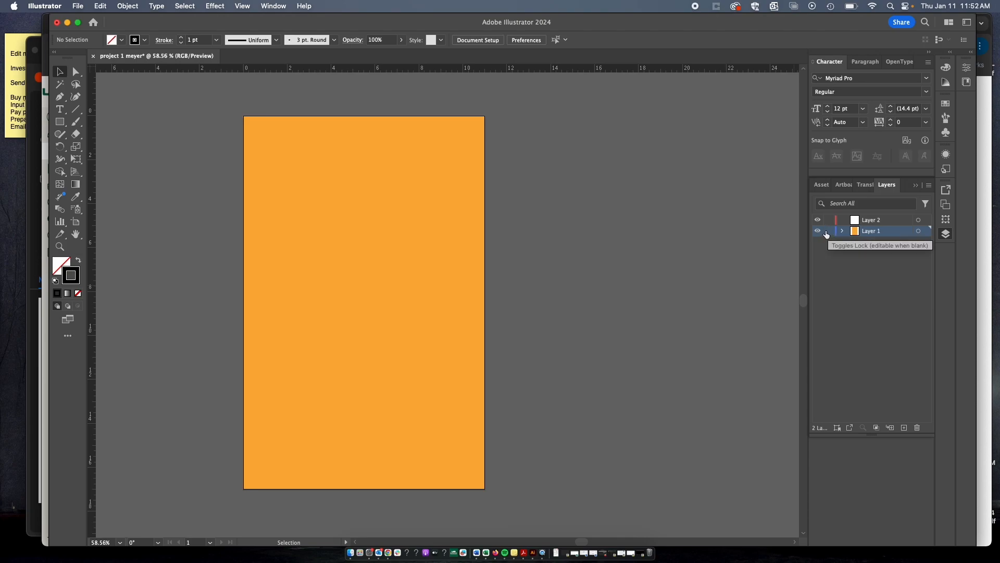
# - Lock Layer 1 and try to draw a vertical line segment on it
pyautogui.click(828, 230)
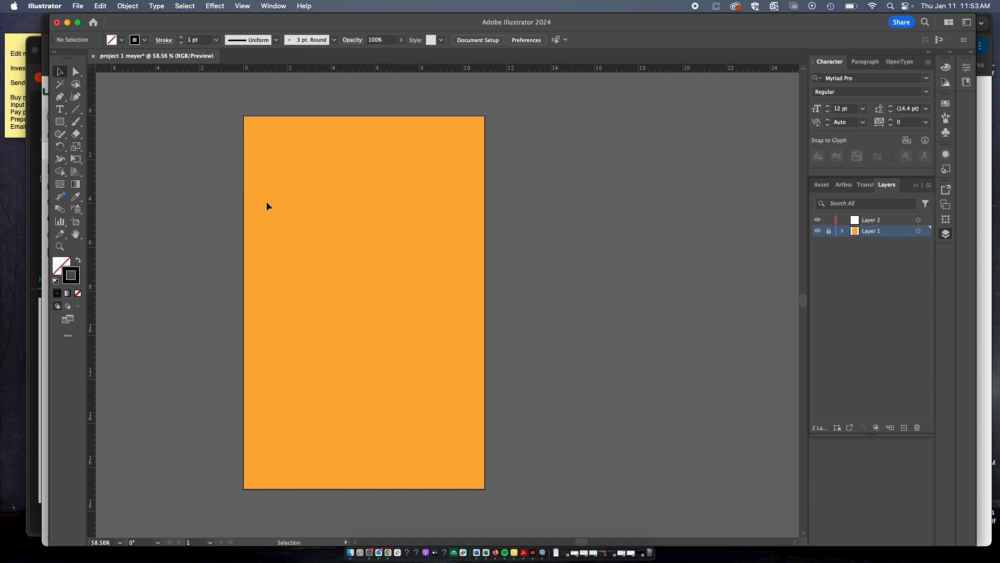
pyautogui.click(76, 109)
pyautogui.moveTo(363, 207); pyautogui.dragTo(364, 302)
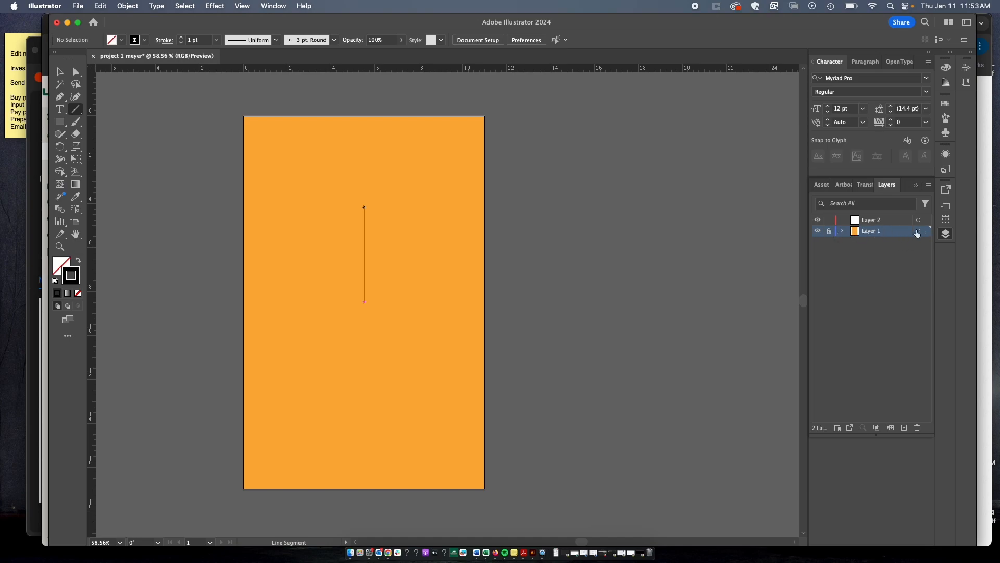
# - Make Layer 2 the active layer and draw six crossing diagonal black line segments on it over the orange background
pyautogui.click(879, 222)
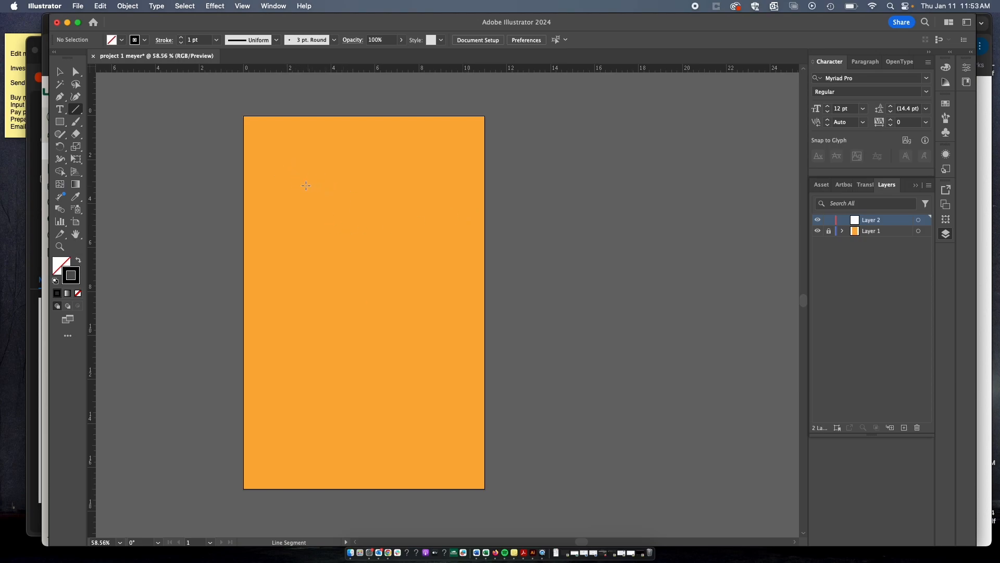
pyautogui.moveTo(305, 185)
pyautogui.mouseDown()
pyautogui.moveTo(388, 254)
pyautogui.moveTo(339, 358)
pyautogui.mouseUp()
pyautogui.moveTo(317, 283)
pyautogui.mouseDown()
pyautogui.moveTo(396, 355)
pyautogui.moveTo(323, 436)
pyautogui.mouseUp()
pyautogui.moveTo(313, 340)
pyautogui.mouseDown()
pyautogui.moveTo(420, 207)
pyautogui.moveTo(288, 241)
pyautogui.mouseUp()
pyautogui.click(62, 72)
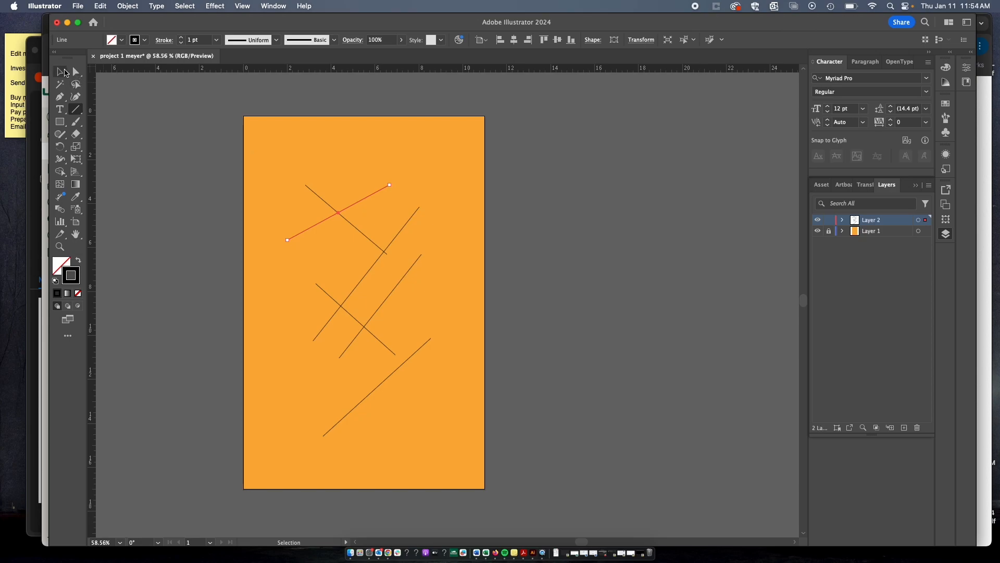
# - Deselect the line segment and toggle Layer 2's visibility several times, leaving the layer visible
pyautogui.click(541, 182)
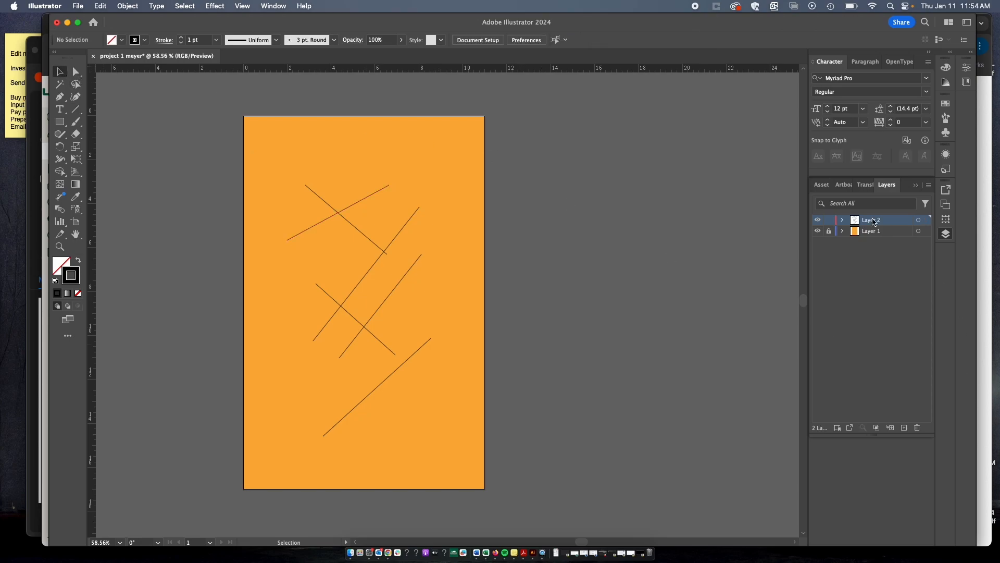
pyautogui.click(818, 220)
pyautogui.click(818, 220)
pyautogui.click(817, 220)
pyautogui.click(818, 221)
pyautogui.click(818, 221)
pyautogui.click(818, 221)
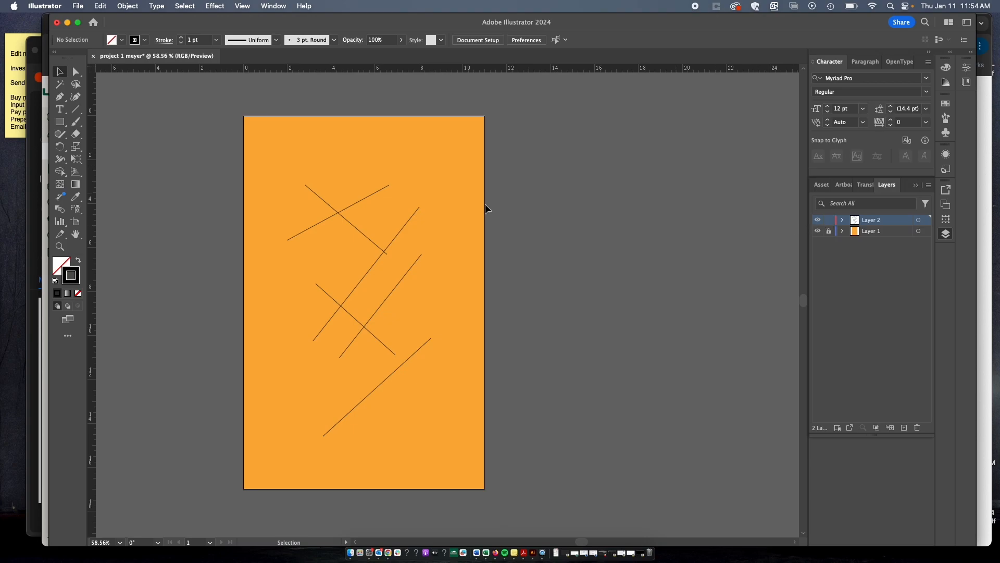
# - Select all six diagonal line segments on Layer 2 together and delete them
pyautogui.moveTo(436, 432); pyautogui.dragTo(448, 474)
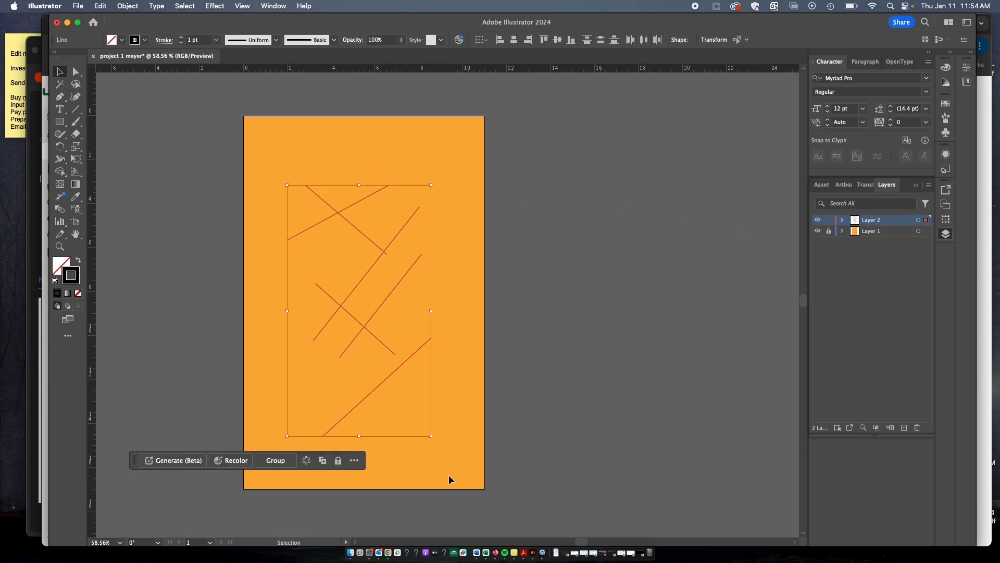
pyautogui.press('Delete')
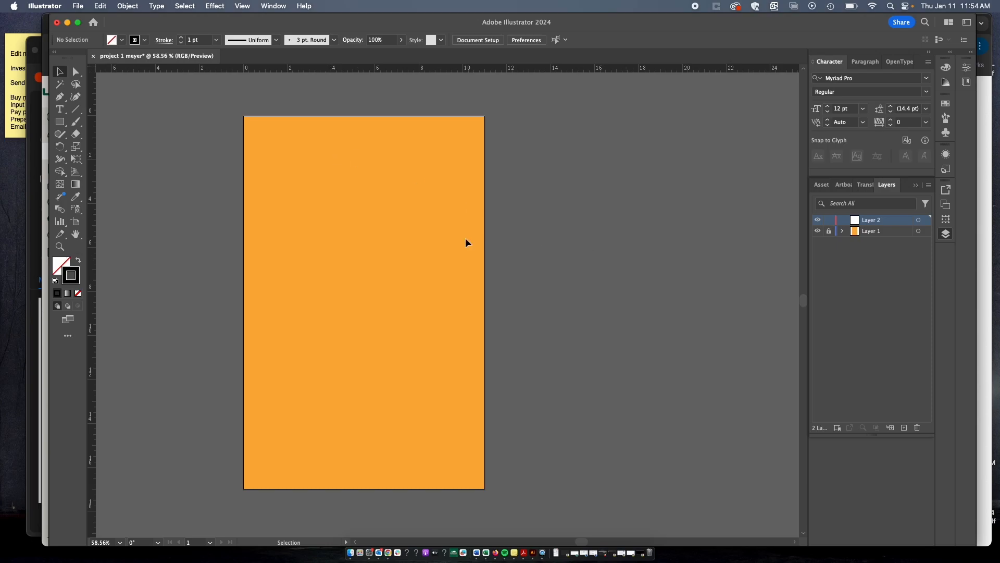
# - Show the document grid and turn on Snap to Grid
pyautogui.press('super+apostrophe')
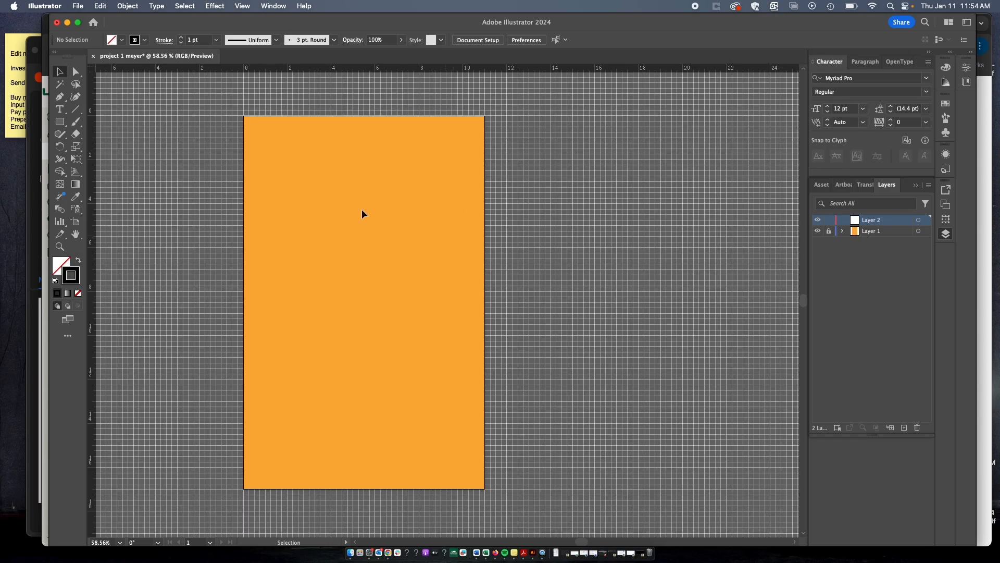
pyautogui.scroll(4, 248, 145)
pyautogui.scroll(3, 248, 143)
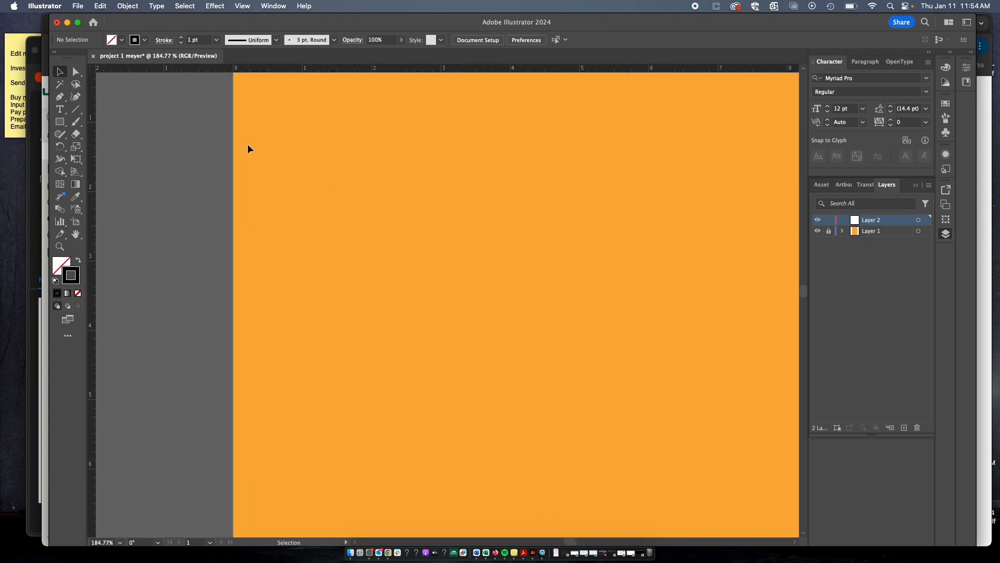
pyautogui.scroll(2, 611, 281)
pyautogui.hscroll(1, 611, 280)
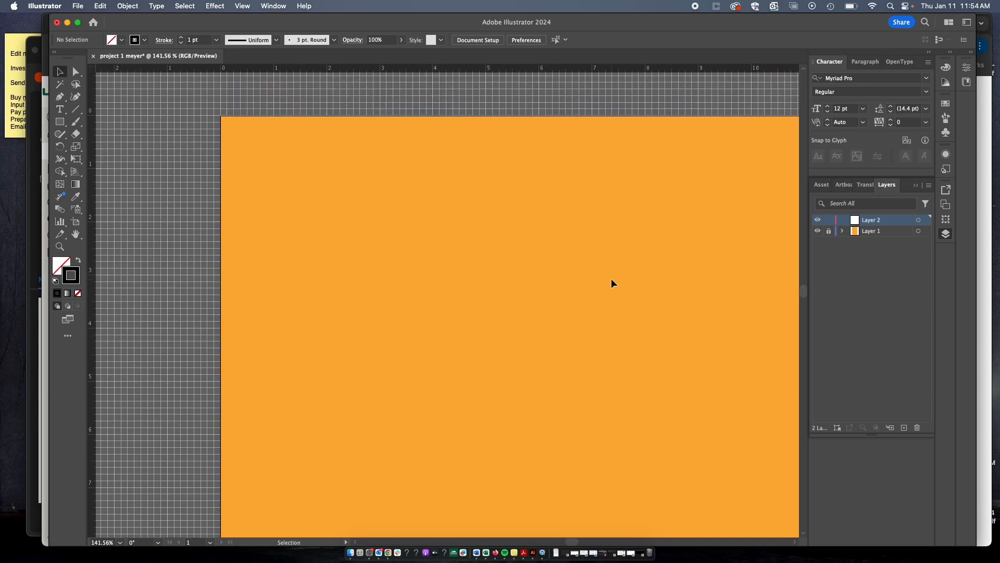
pyautogui.click(242, 6)
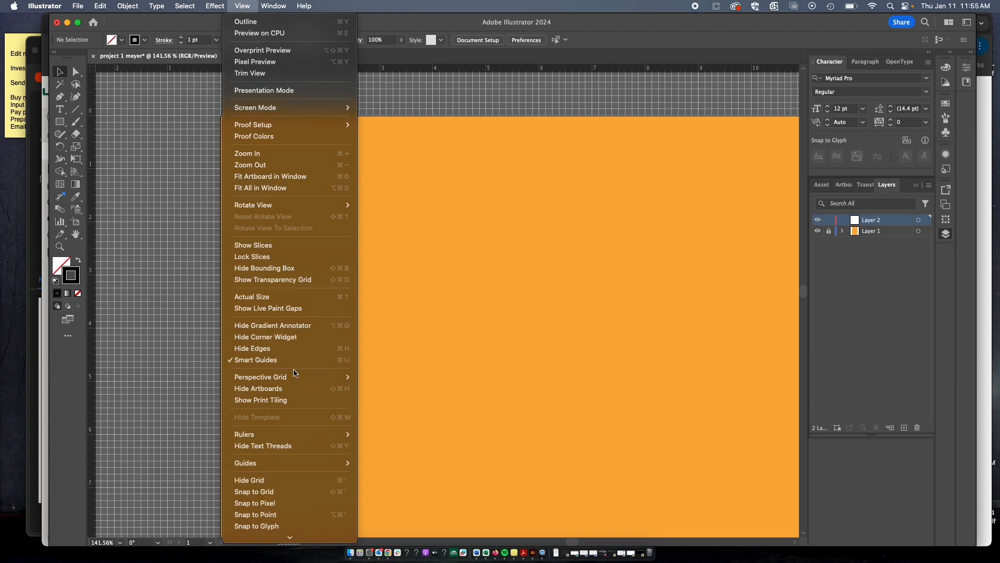
pyautogui.click(285, 493)
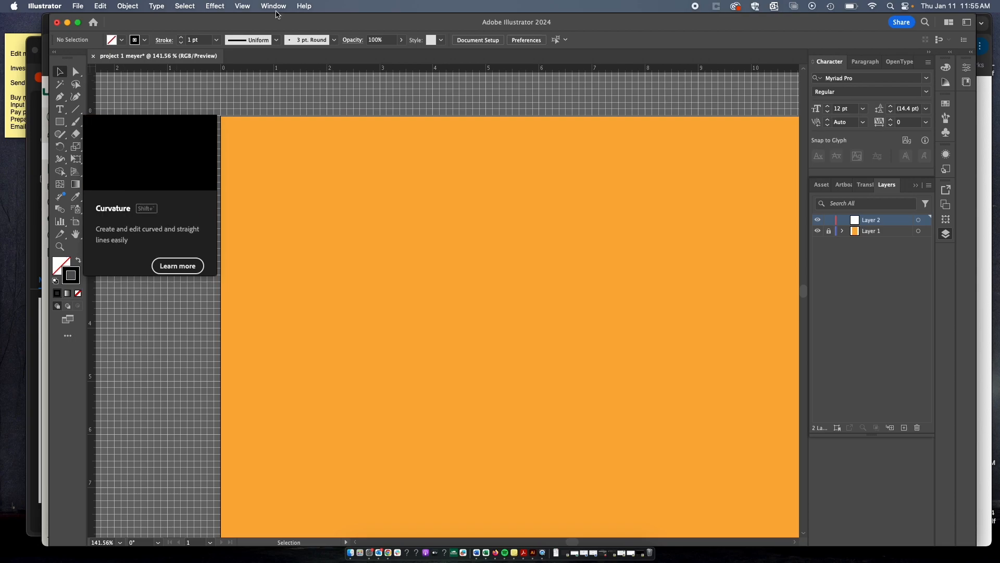
# - With the Pen tool, draw a horizontal line near the artboard's top edge from X 1 in to X 9.5 in at Y 0.375 in
pyautogui.click(60, 97)
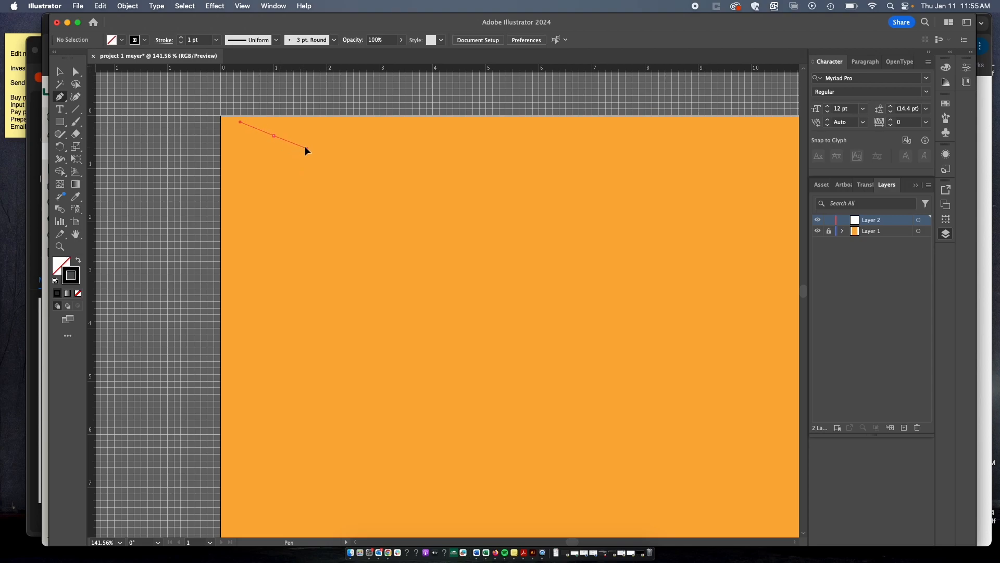
pyautogui.press('BackSpace')
pyautogui.press('BackSpace')
pyautogui.click(273, 135)
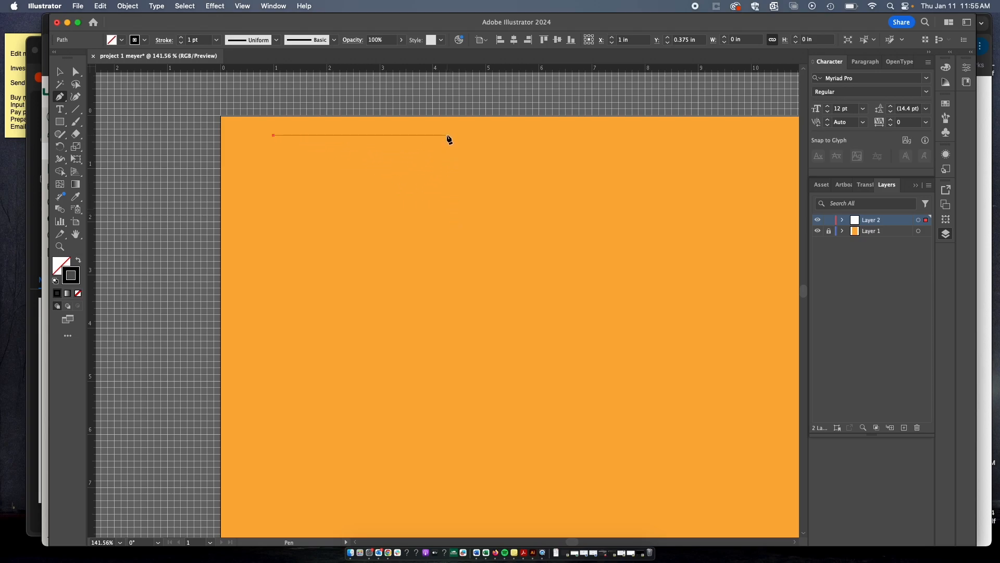
pyautogui.moveTo(511, 136); pyautogui.dragTo(478, 138)
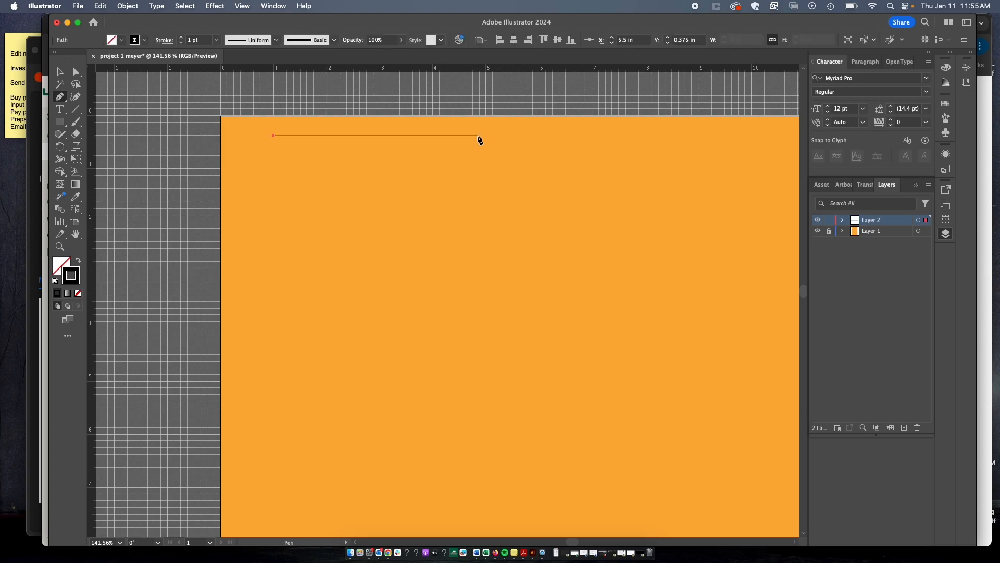
pyautogui.press('super+z')
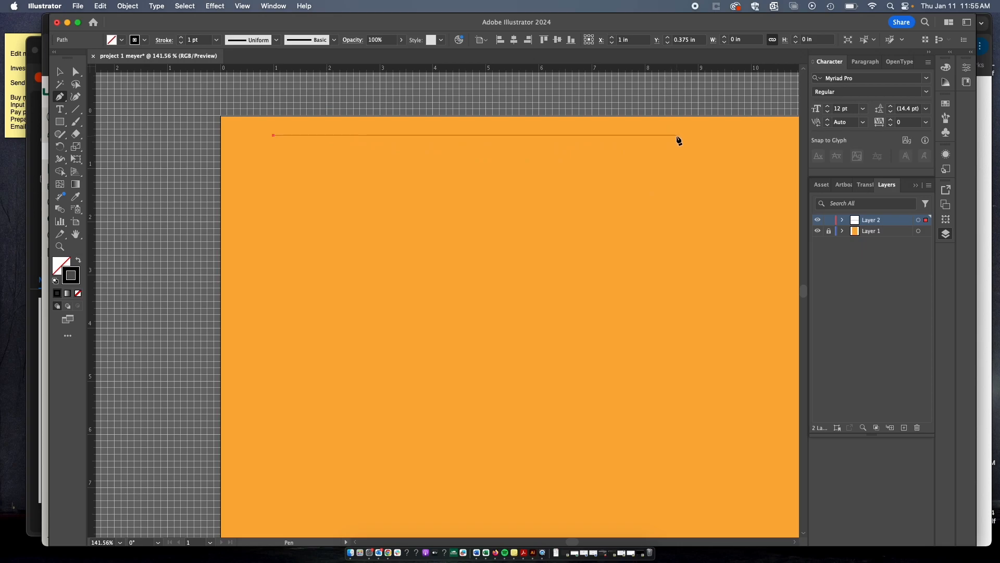
pyautogui.click(724, 136)
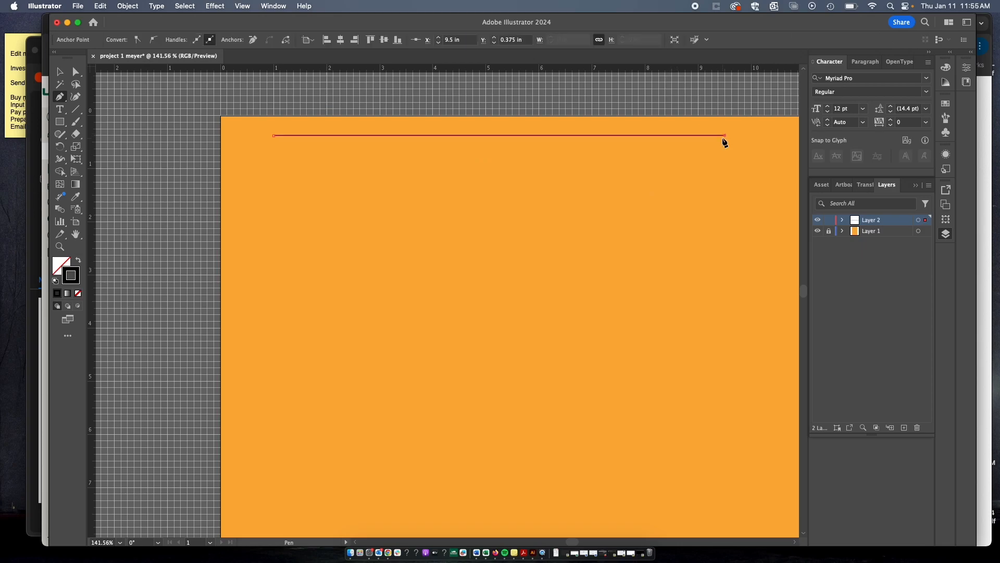
# - Extend the path with six right-angled segments winding down the artboard to X 2.75 in, Y 2.5 in
pyautogui.click(726, 161)
pyautogui.click(472, 162)
pyautogui.click(473, 208)
pyautogui.click(652, 209)
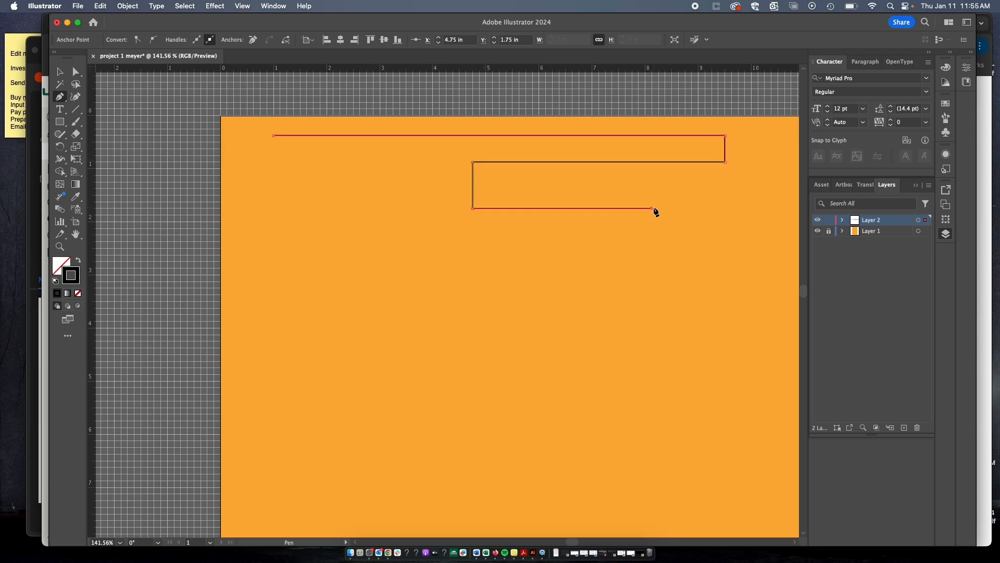
pyautogui.click(652, 248)
pyautogui.click(367, 248)
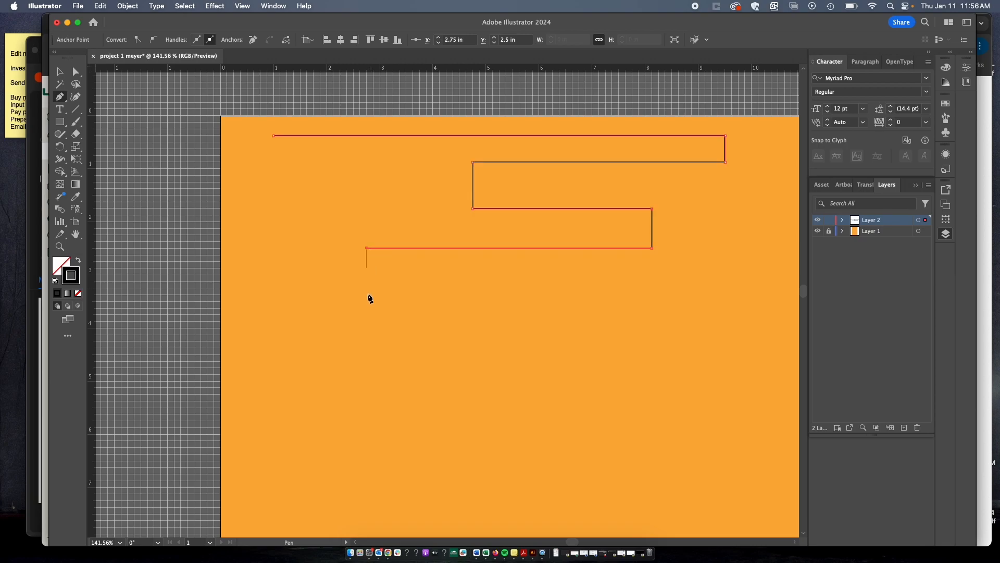
# - Continue the path with seven right-angled segments to X 7.75 in, Y 2.875 in, and end it there as an open path
pyautogui.click(366, 321)
pyautogui.keyDown('shift'); pyautogui.click(432, 326); pyautogui.keyUp('shift')
pyautogui.click(433, 269)
pyautogui.click(553, 268)
pyautogui.click(551, 391)
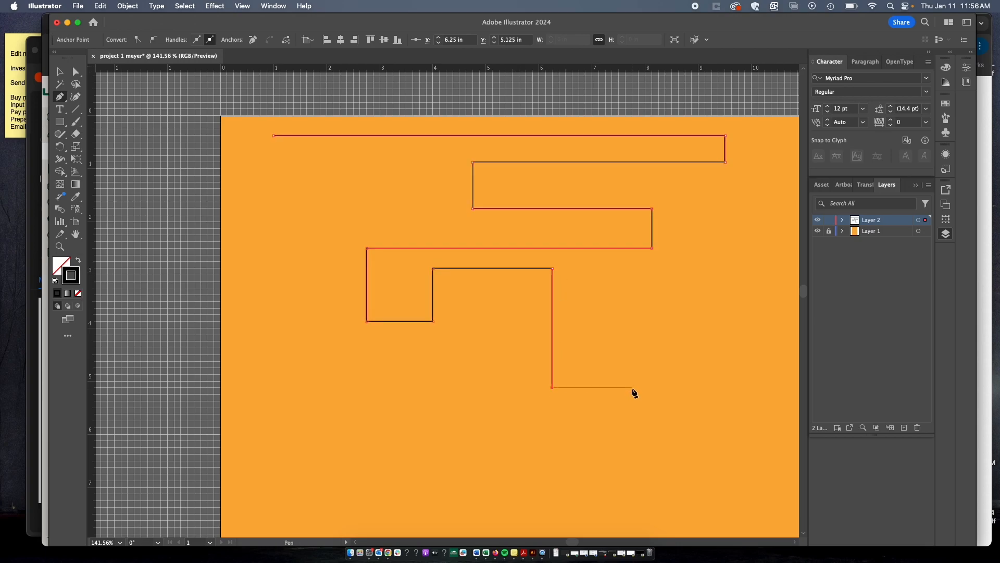
pyautogui.click(632, 391)
pyautogui.click(634, 269)
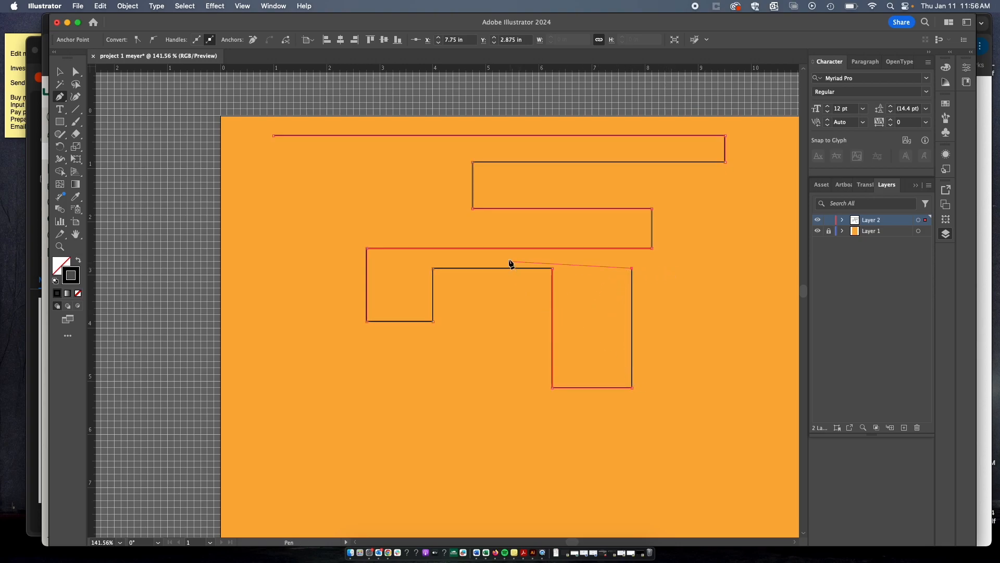
pyautogui.press('Escape')
# - Resume the open path from its last anchor point and add right-angled segments through X 9.125 in, Y 2.875 in to X 6 in, Y 7.125 in
pyautogui.click(632, 268)
pyautogui.click(705, 269)
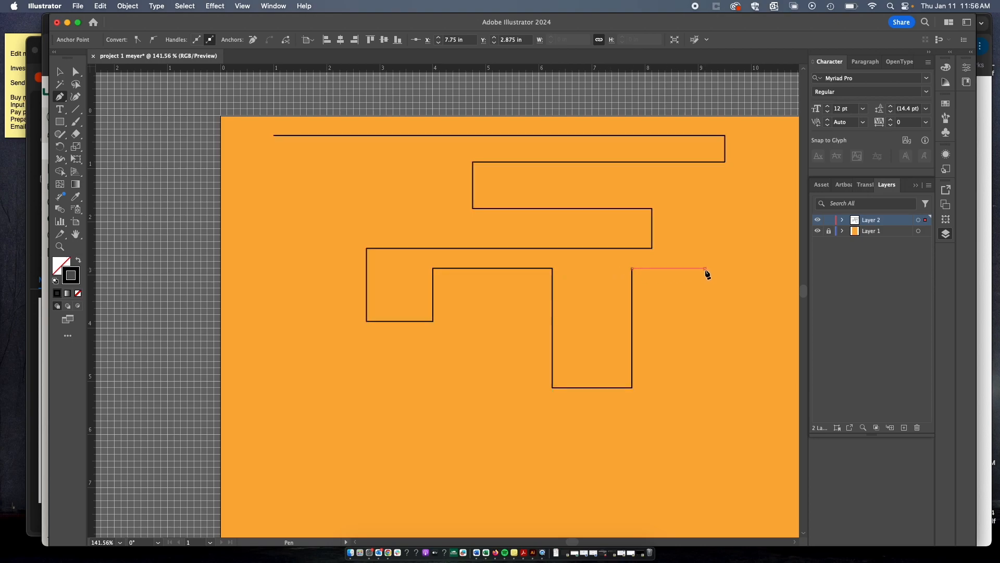
pyautogui.click(705, 467)
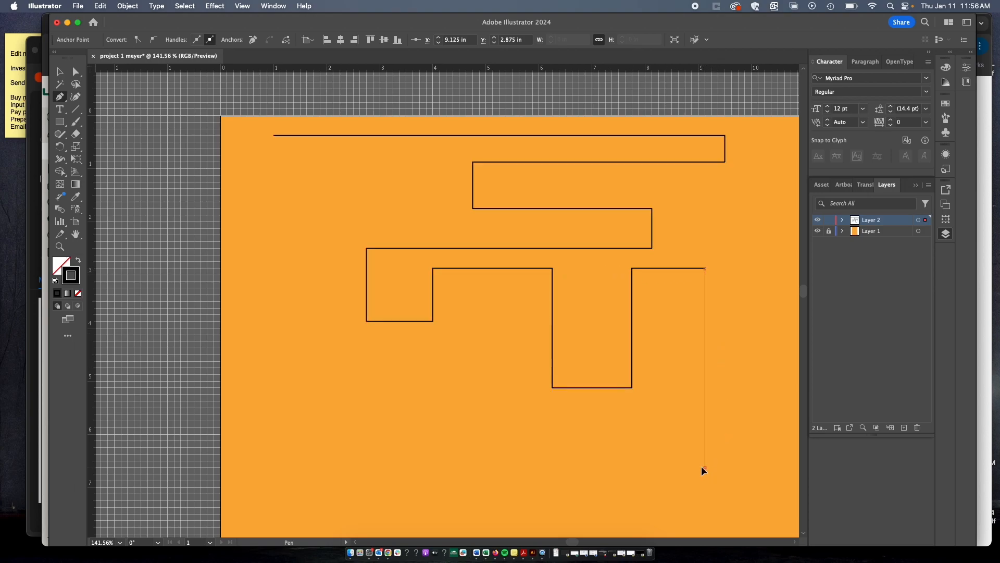
pyautogui.click(572, 467)
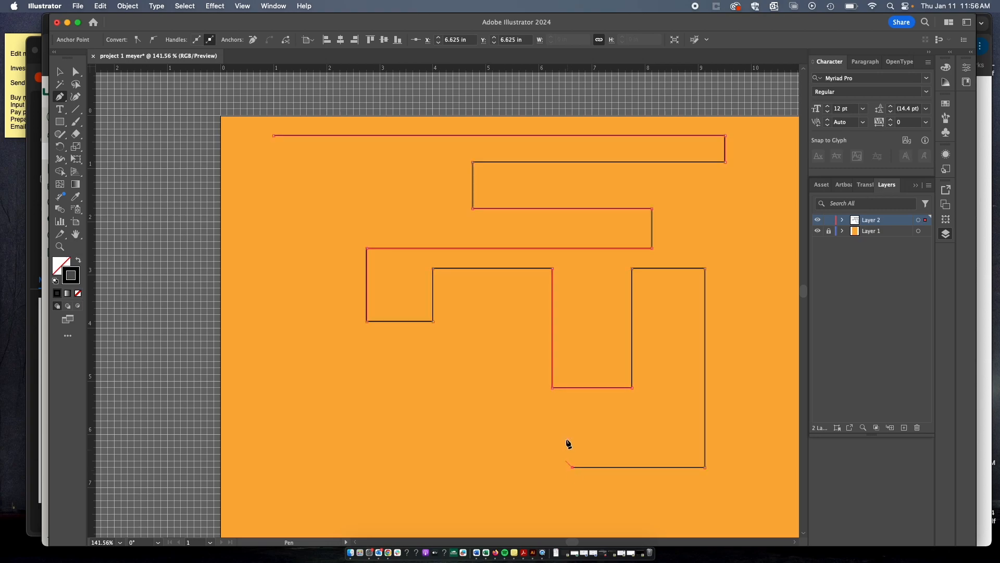
pyautogui.click(572, 401)
pyautogui.click(499, 401)
pyautogui.click(499, 415)
pyautogui.click(539, 414)
pyautogui.click(539, 494)
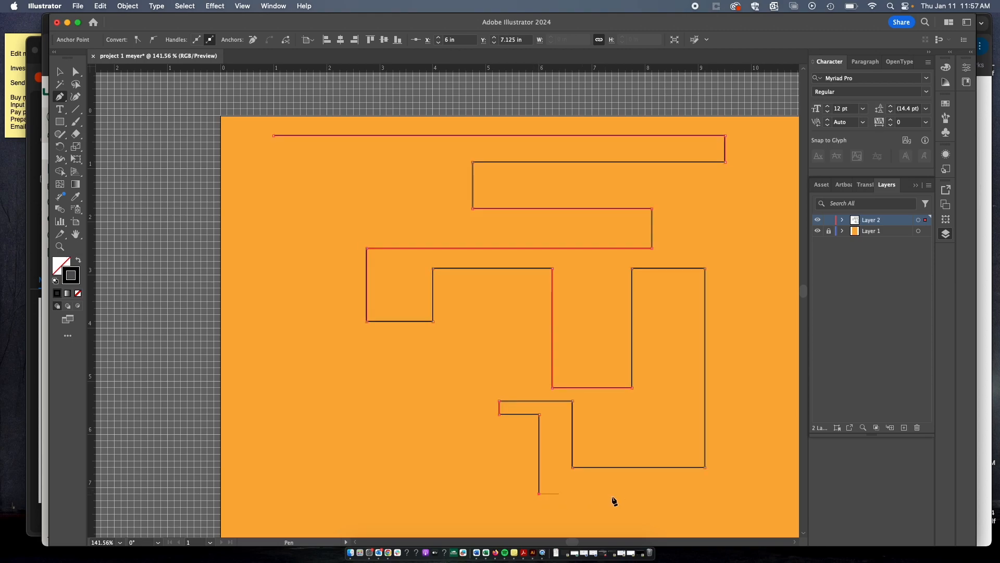